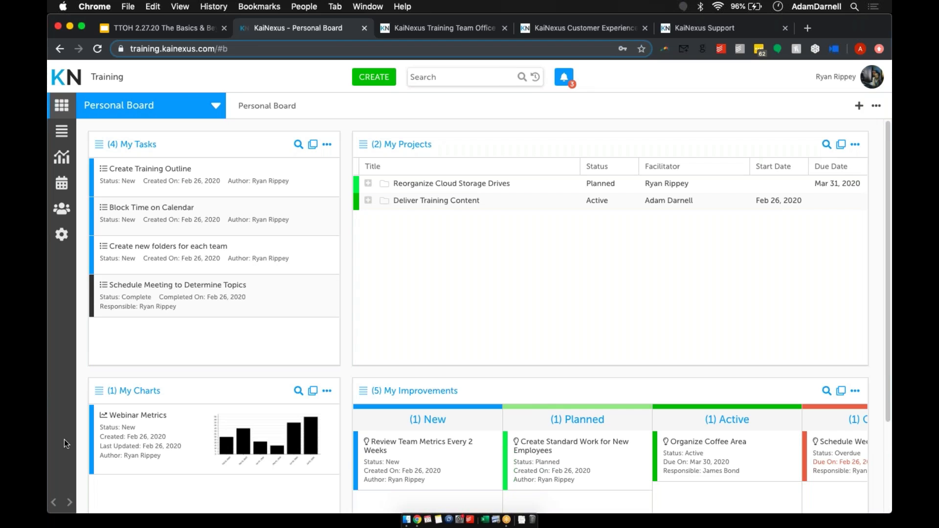
Expand and collapse the navigation sidebar's labels, and hide and restore the sidebar and header
{"action": "left_click", "coordinate": [70, 503]}
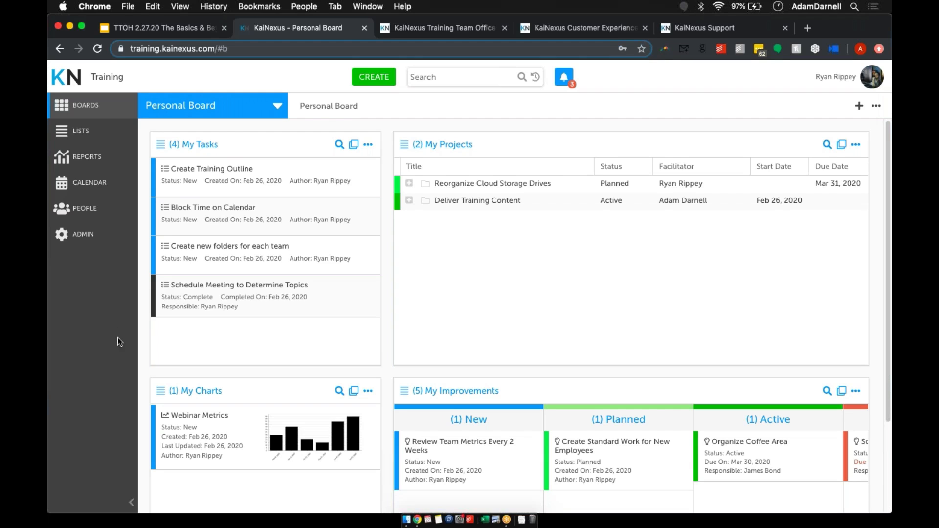
{"action": "left_click", "coordinate": [131, 504]}
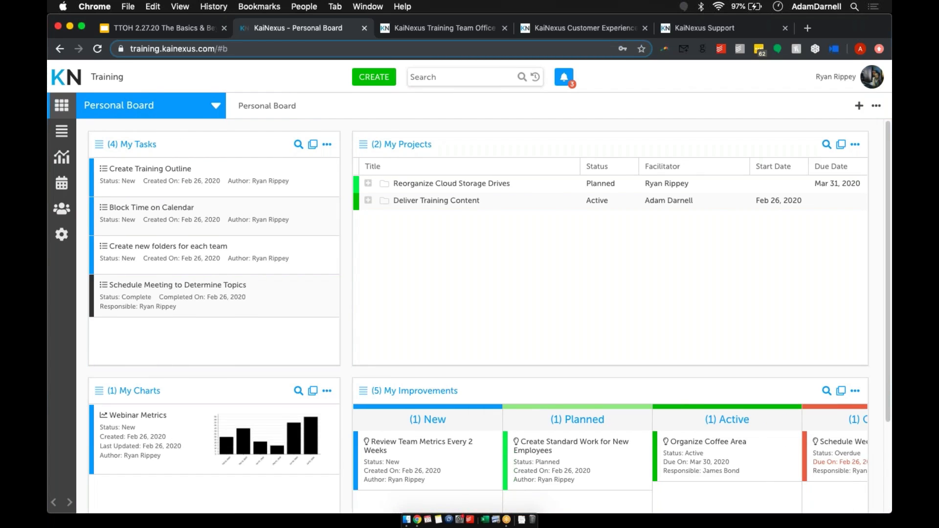
{"action": "left_click", "coordinate": [54, 504]}
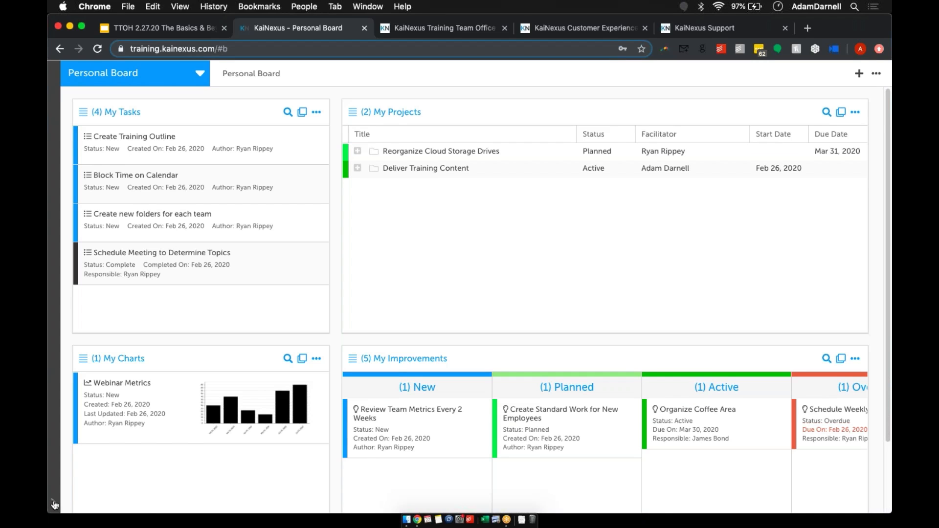
{"action": "left_click", "coordinate": [55, 504]}
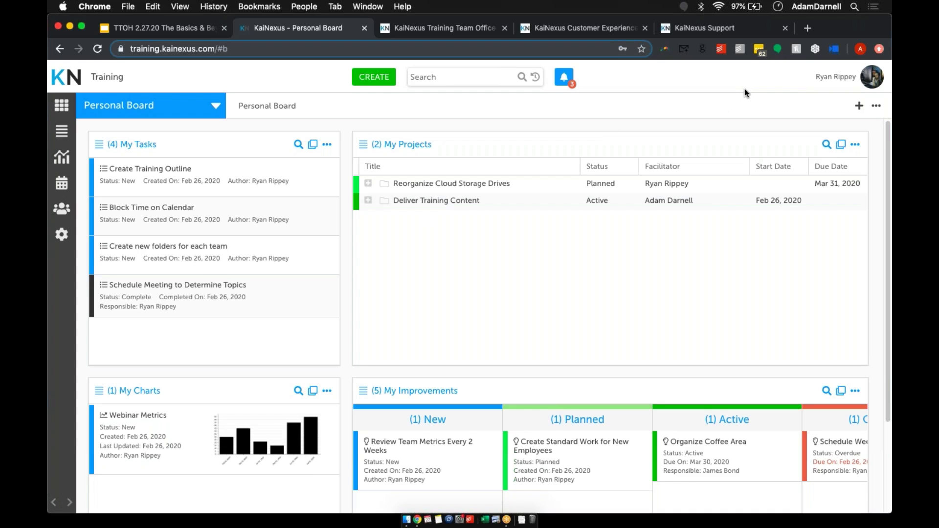
View the signed-in account's user profile and its available profile options, and close the profile
{"action": "left_click", "coordinate": [827, 86]}
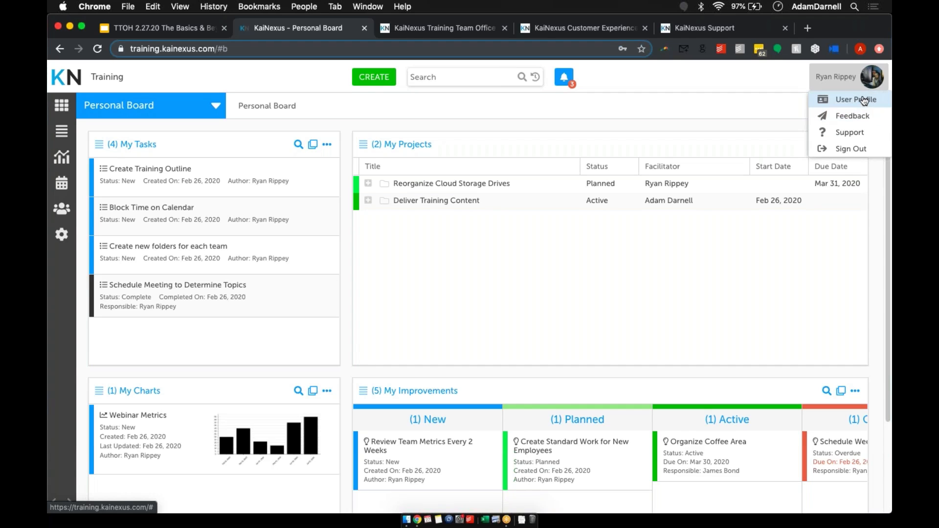
{"action": "left_click", "coordinate": [864, 100]}
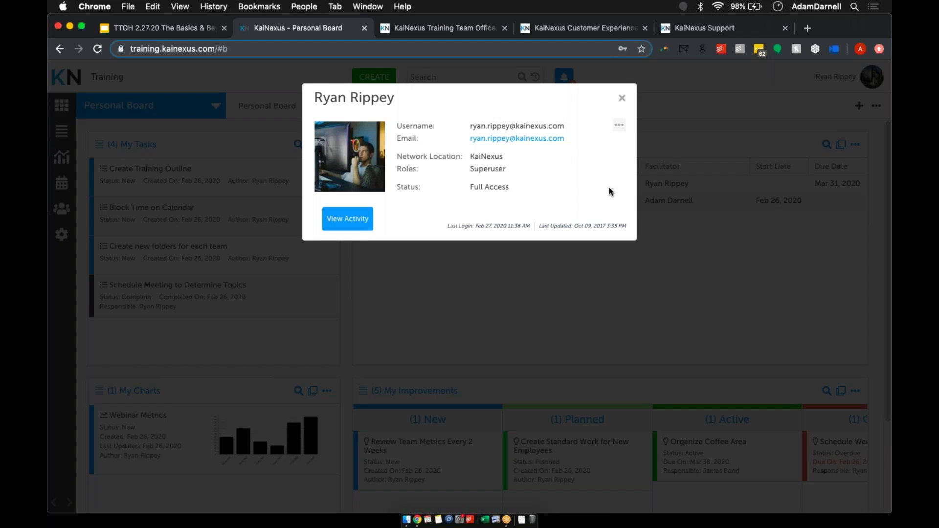
{"action": "left_click", "coordinate": [619, 126]}
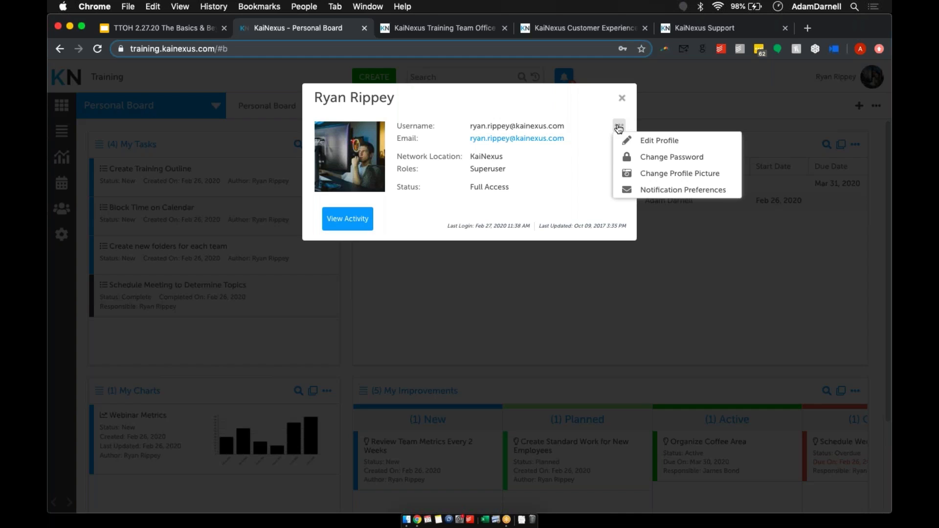
{"action": "left_click", "coordinate": [590, 106]}
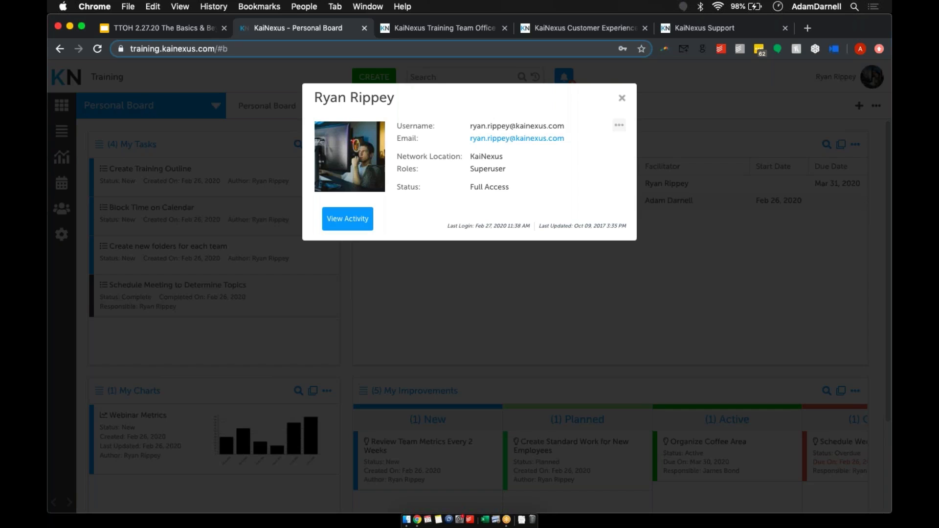
{"action": "left_click", "coordinate": [622, 101]}
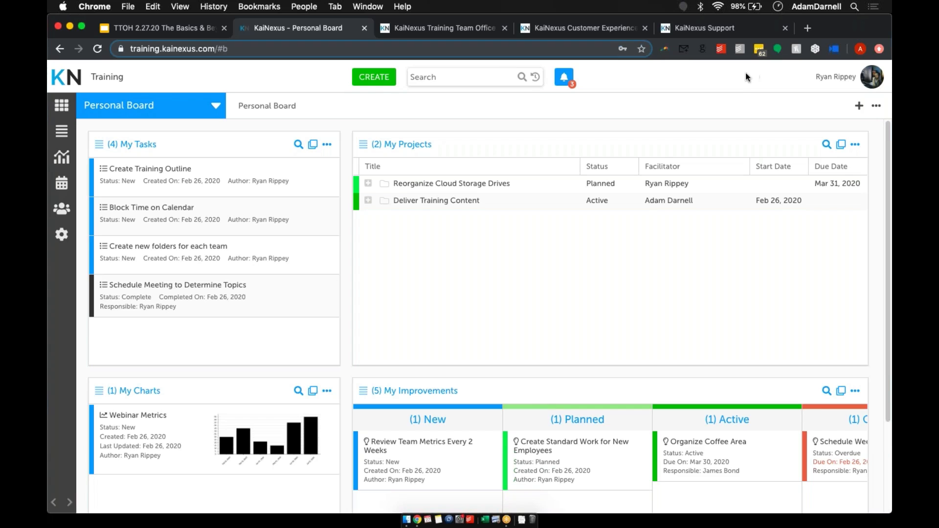
Open the notifications, review what each notification type filter covers, and reverse the sort order
{"action": "left_click", "coordinate": [565, 77]}
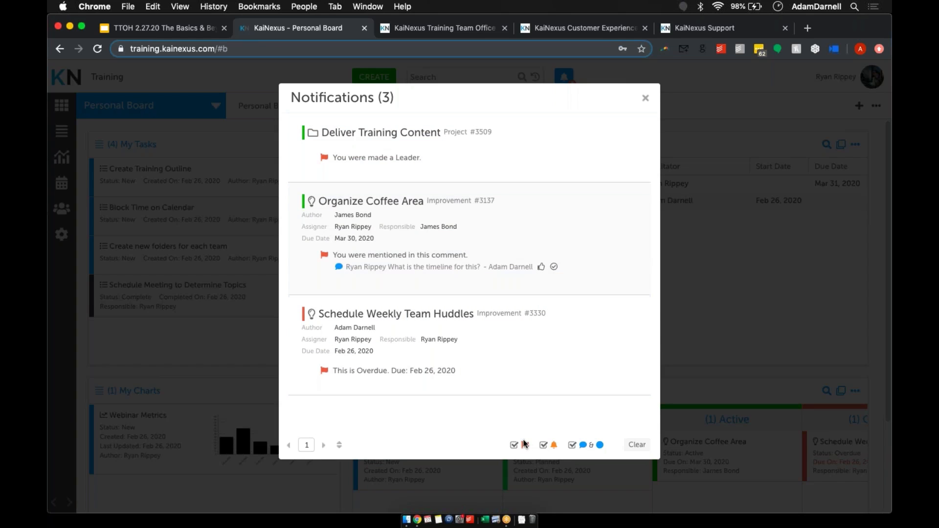
{"action": "mouse_move", "coordinate": [524, 444]}
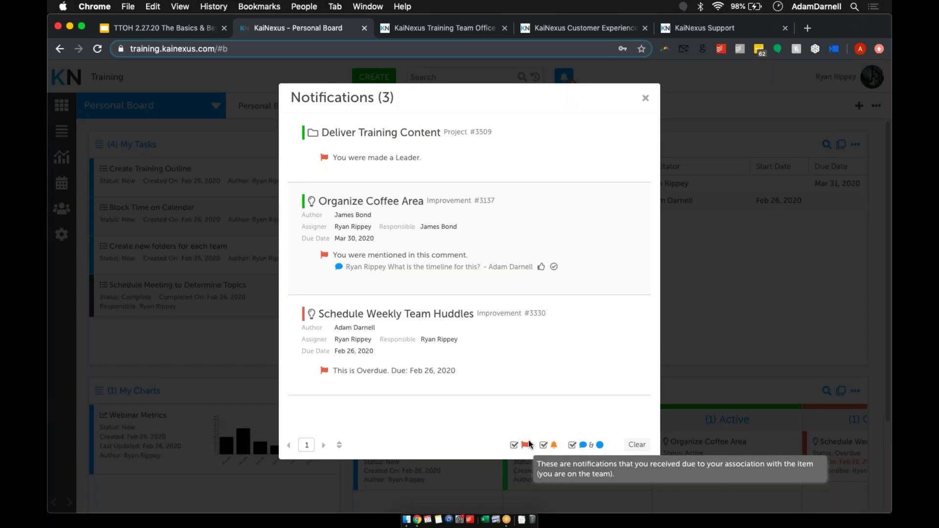
{"action": "mouse_move", "coordinate": [554, 447]}
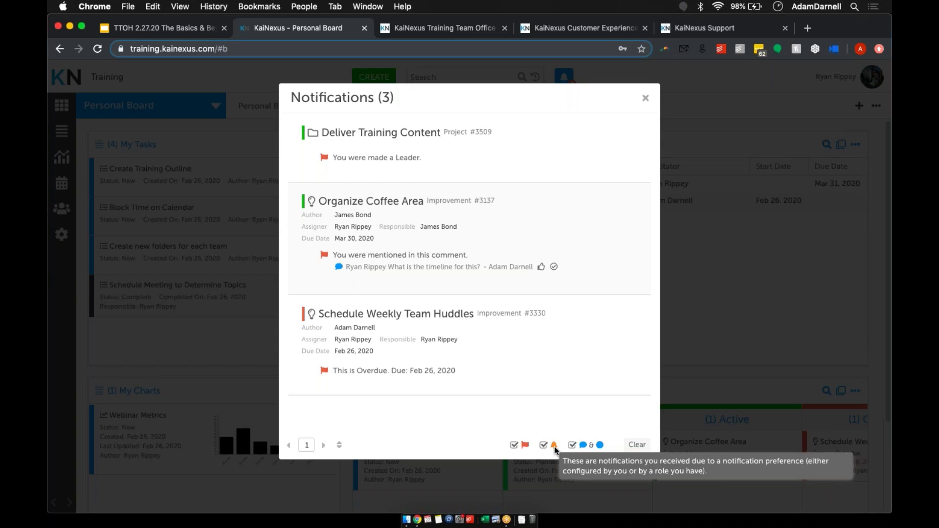
{"action": "mouse_move", "coordinate": [585, 447]}
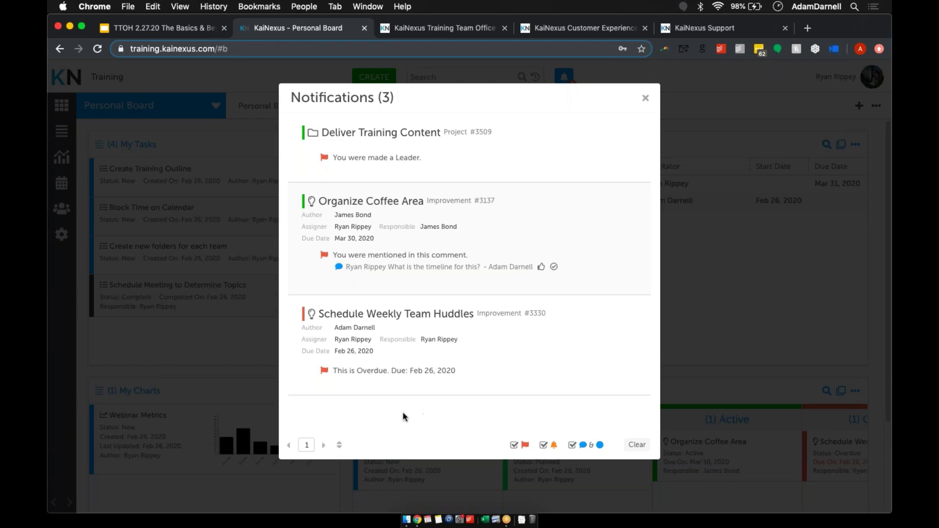
{"action": "left_click", "coordinate": [340, 445]}
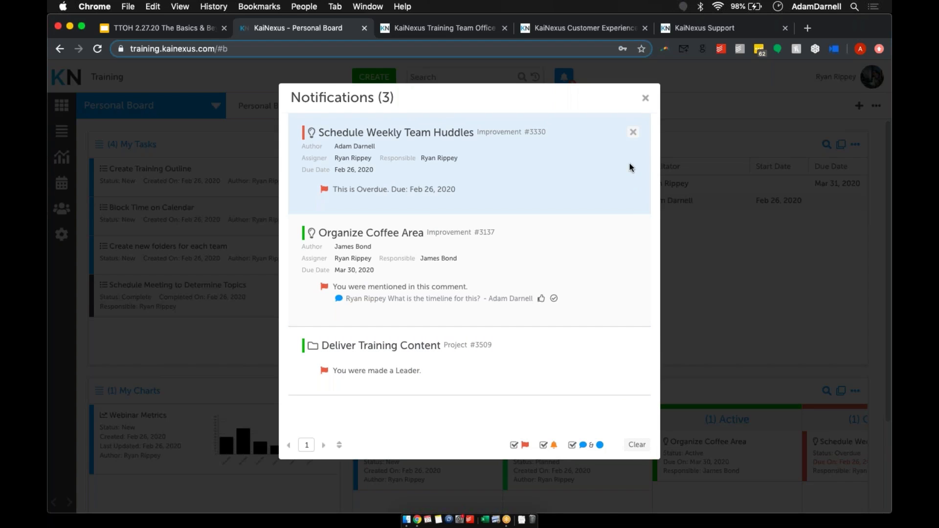
Clear every notification one at a time and close the notifications window
{"action": "left_click", "coordinate": [634, 133]}
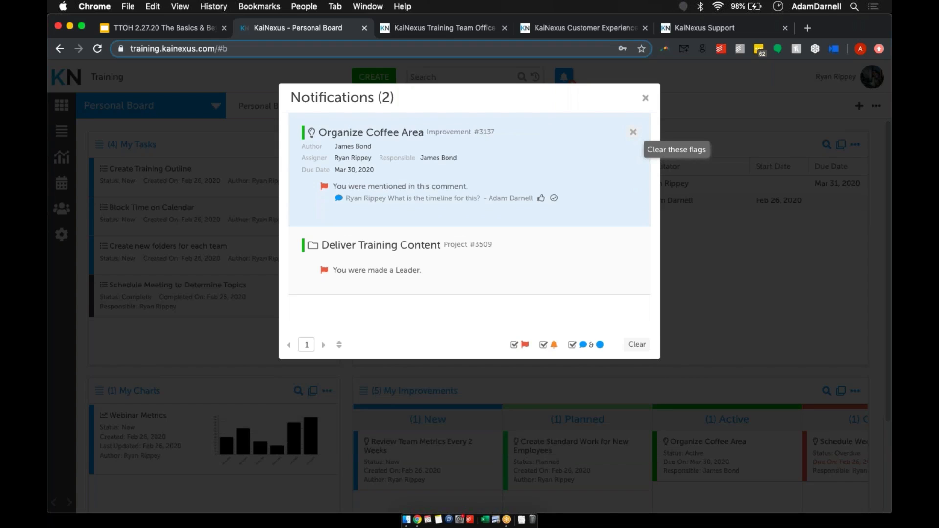
{"action": "left_click", "coordinate": [634, 132]}
{"action": "left_click", "coordinate": [634, 133]}
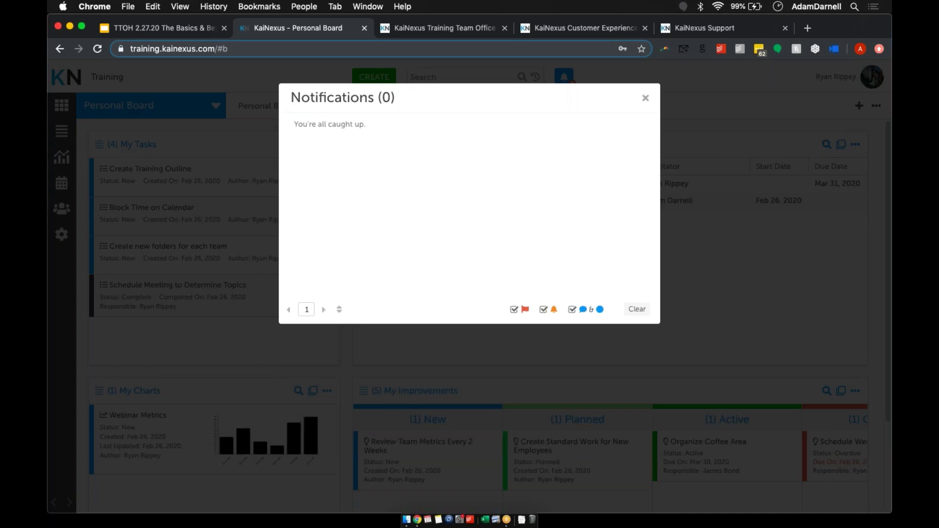
{"action": "left_click", "coordinate": [644, 99]}
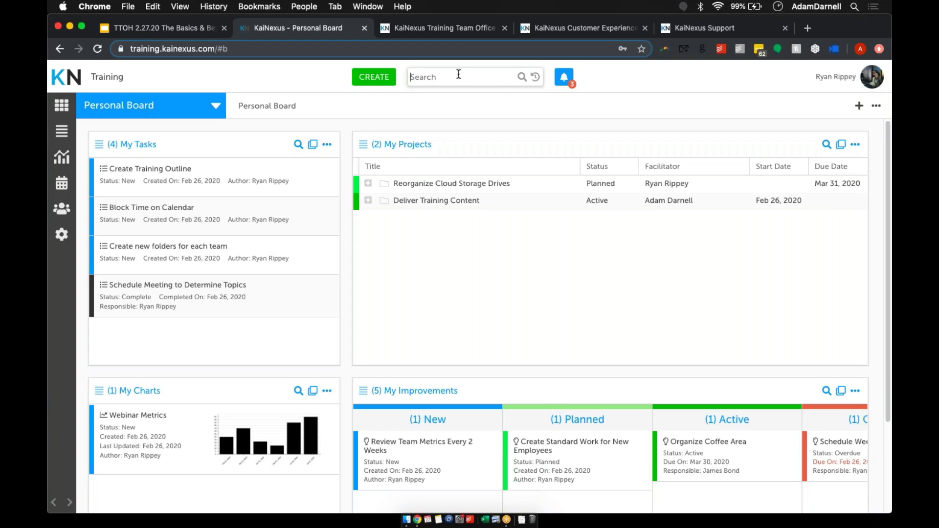
Search for "team", limit the results to Improvements only, and close the search
{"action": "type", "text": "team"}
{"action": "key", "text": "Return"}
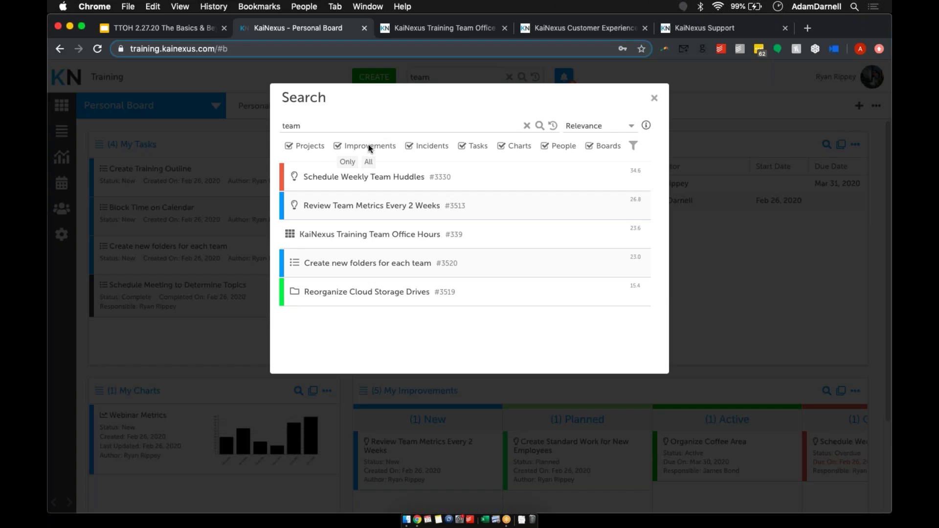
{"action": "left_click", "coordinate": [347, 162]}
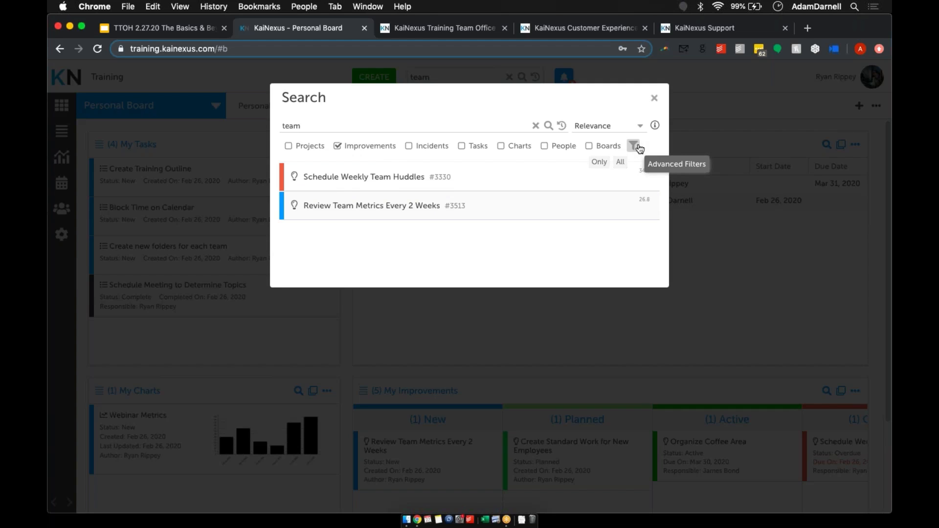
{"action": "left_click", "coordinate": [654, 98]}
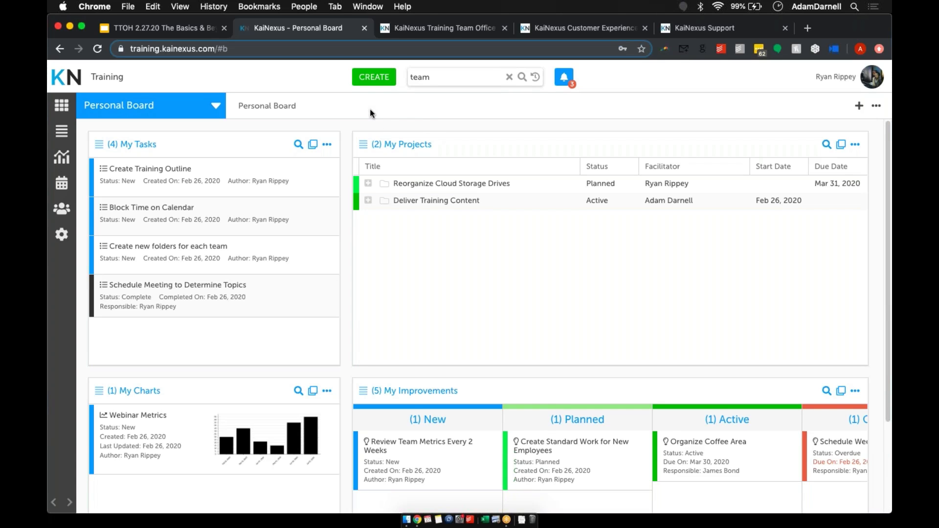
Start a new improvement and title it "Schedule Weekly Huddle Meetings"
{"action": "left_click", "coordinate": [370, 78]}
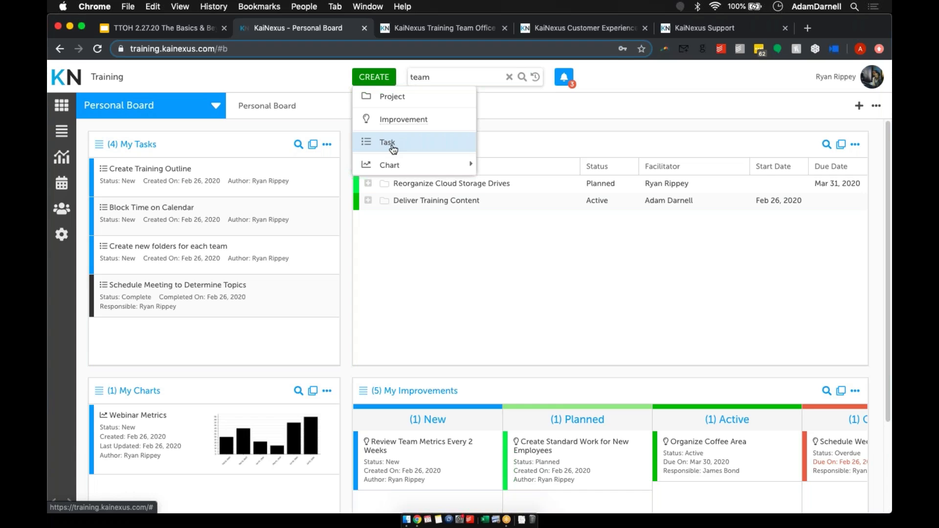
{"action": "mouse_move", "coordinate": [390, 167]}
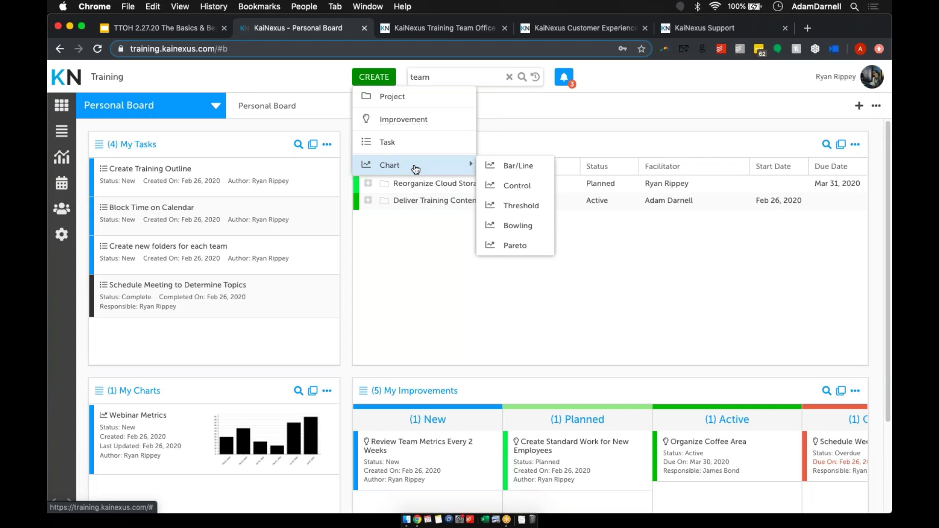
{"action": "left_click", "coordinate": [439, 121]}
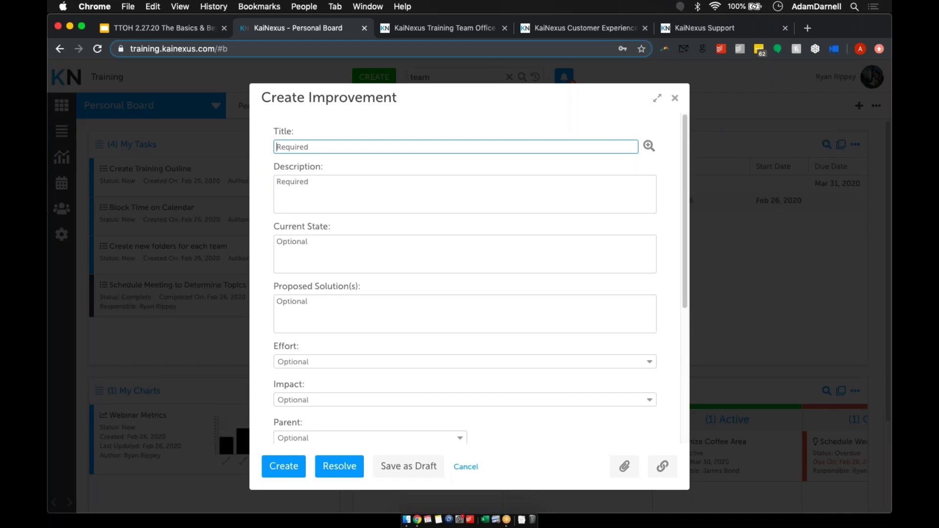
{"action": "scroll", "coordinate": [465, 279], "scroll_direction": "down", "scroll_amount": 4}
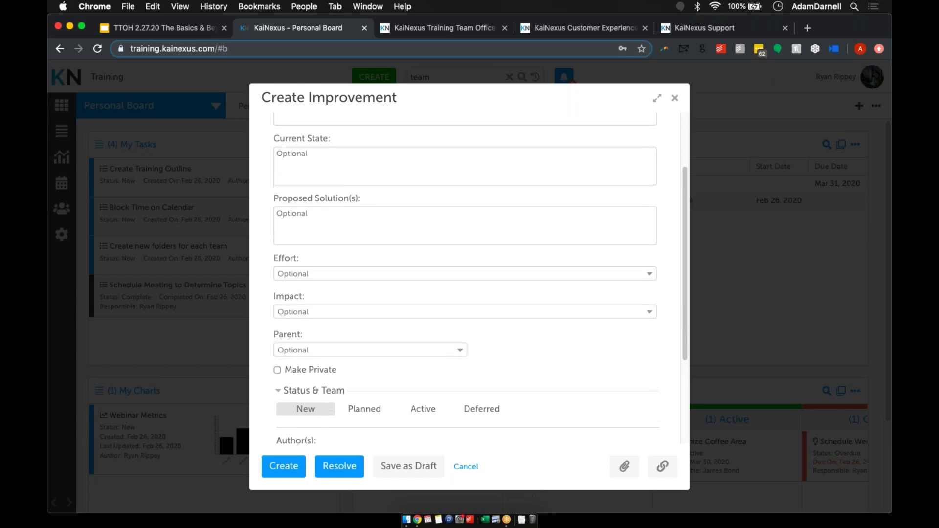
{"action": "scroll", "coordinate": [465, 279], "scroll_direction": "up", "scroll_amount": 4}
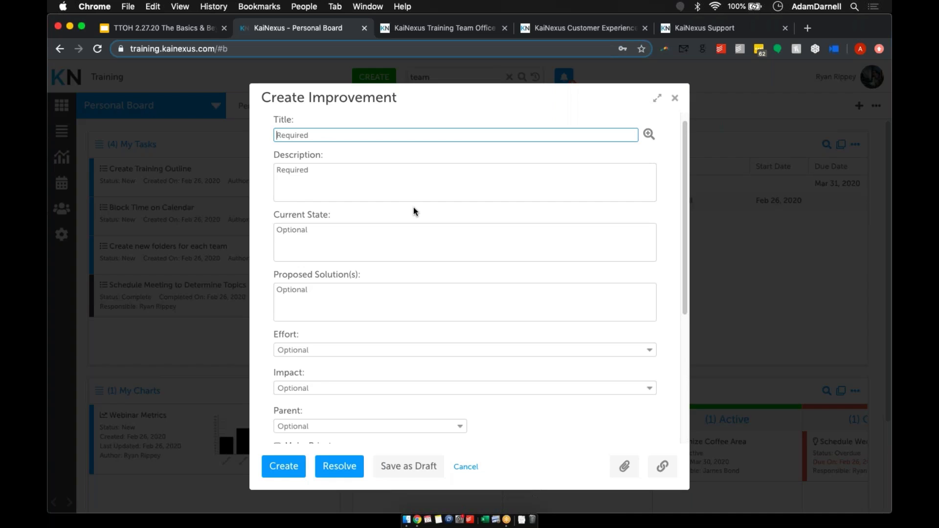
{"action": "type", "text": "Schedule Weekly Huddle Meetings"}
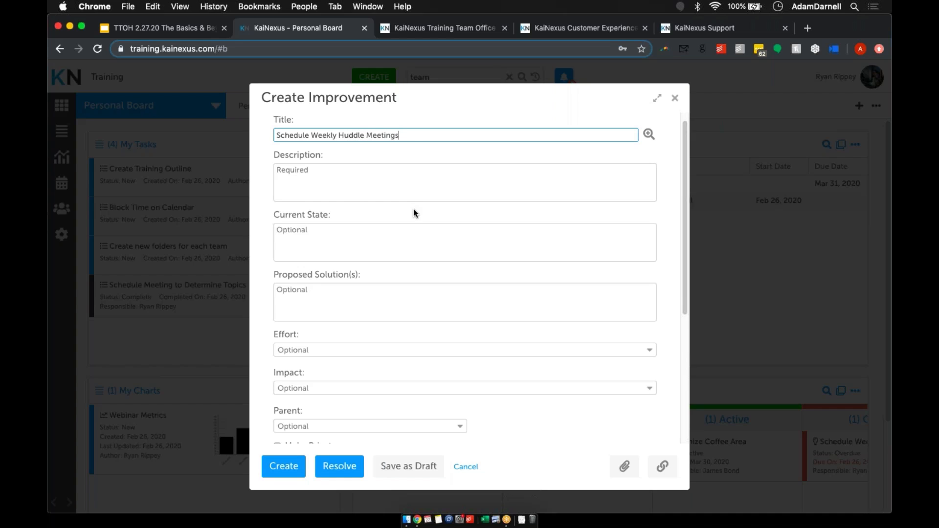
Describe the new improvement as "We should schedule meetings to discuss team goals."
{"action": "left_click", "coordinate": [363, 156]}
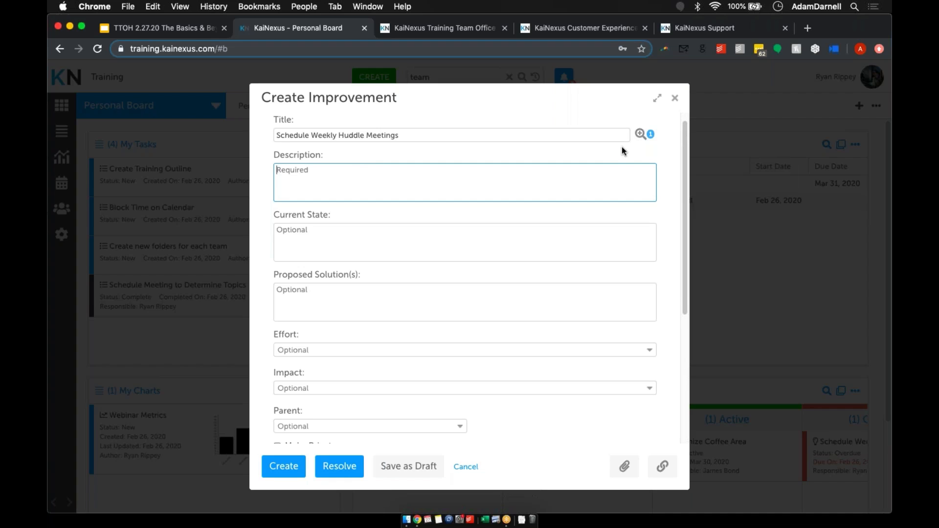
{"action": "mouse_move", "coordinate": [646, 136]}
{"action": "type", "text": "We should schedule m"}
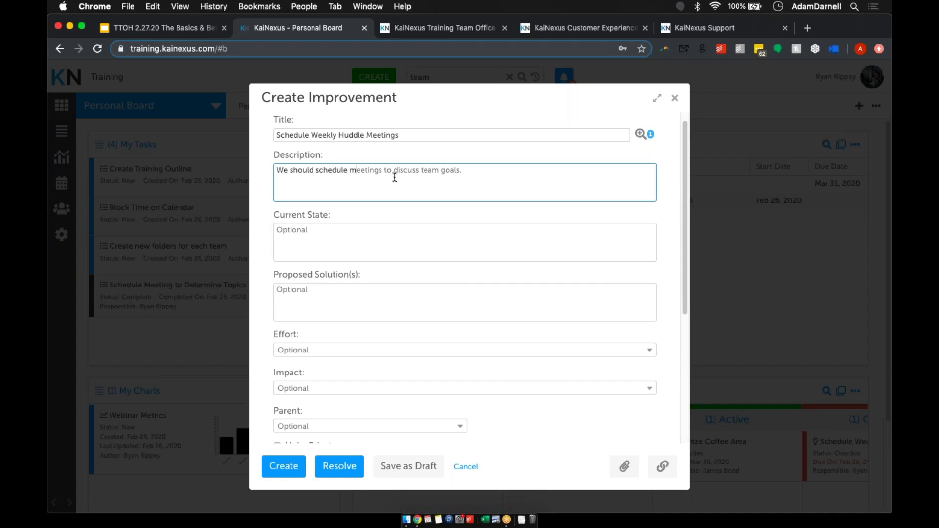
{"action": "key", "text": "Tab"}
Set the new improvement's Effort to Low and its Impact to High
{"action": "scroll", "coordinate": [480, 278], "scroll_direction": "down", "scroll_amount": 1}
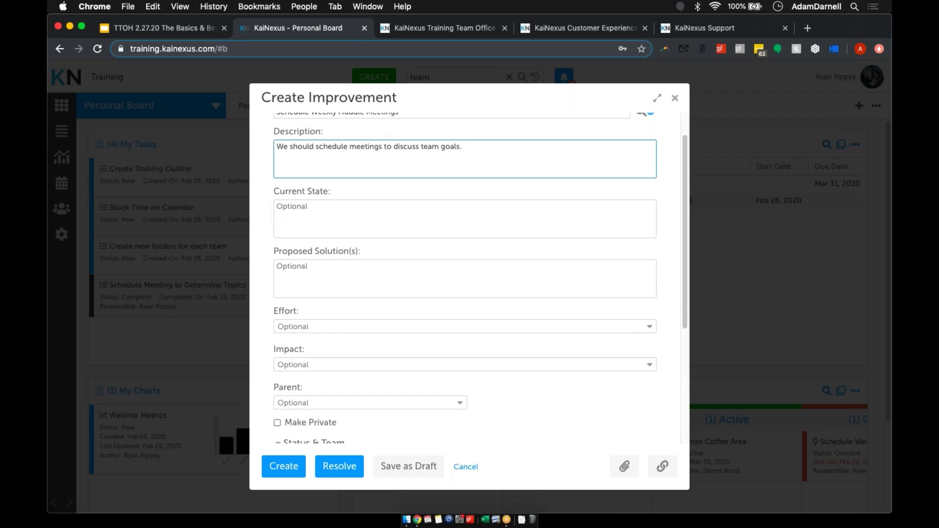
{"action": "scroll", "coordinate": [565, 197], "scroll_direction": "down", "scroll_amount": 4}
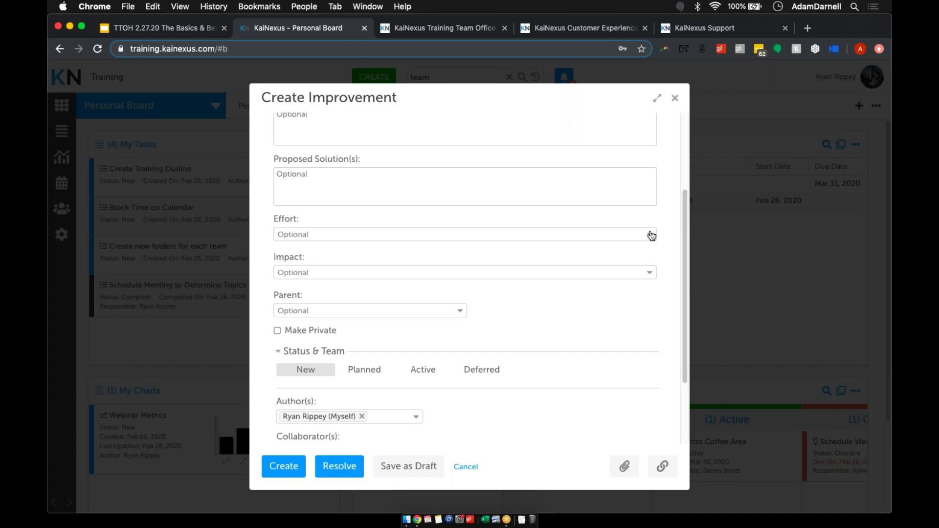
{"action": "left_click", "coordinate": [651, 236]}
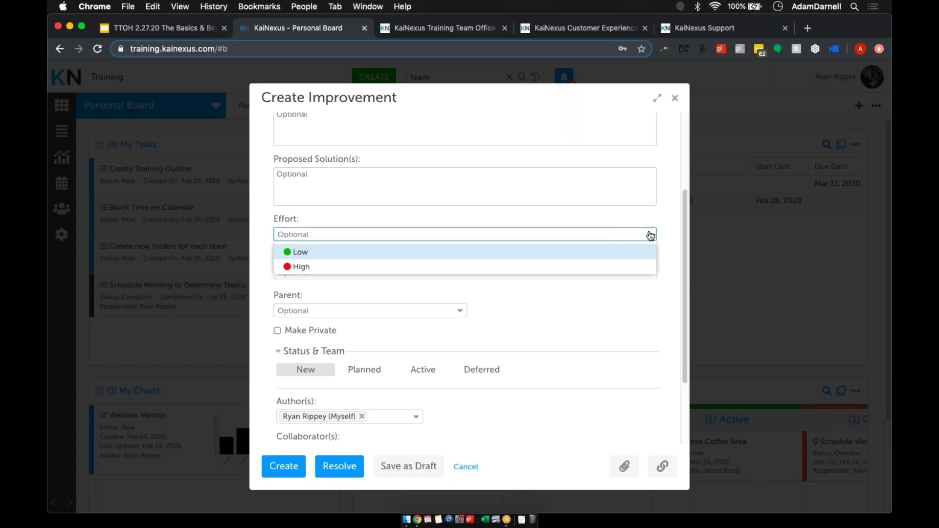
{"action": "left_click", "coordinate": [622, 253]}
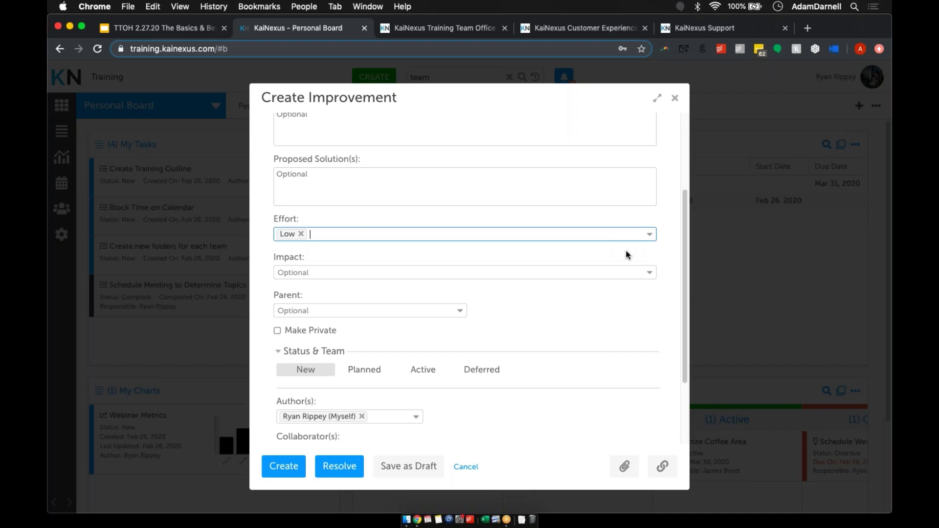
{"action": "left_click", "coordinate": [649, 275]}
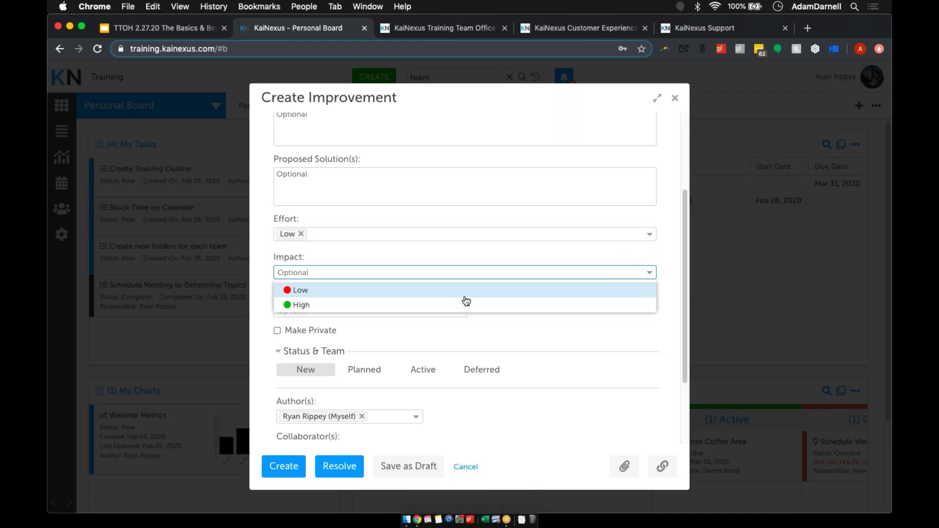
{"action": "left_click", "coordinate": [325, 305]}
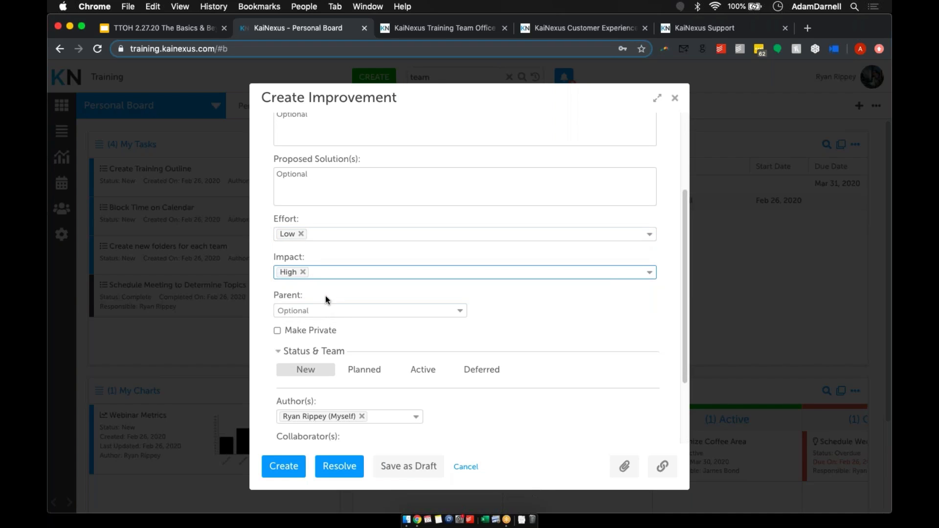
{"action": "scroll", "coordinate": [376, 285], "scroll_direction": "down", "scroll_amount": 3}
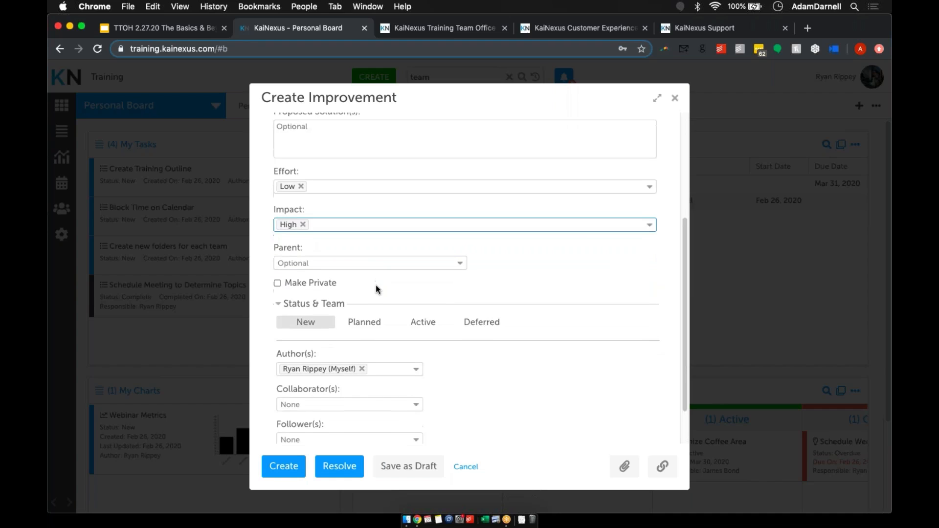
Review the new improvement's remaining fields, including Parent, privacy, status, team roles and originating location, and check the completed entries
{"action": "scroll", "coordinate": [376, 289], "scroll_direction": "down", "scroll_amount": 1}
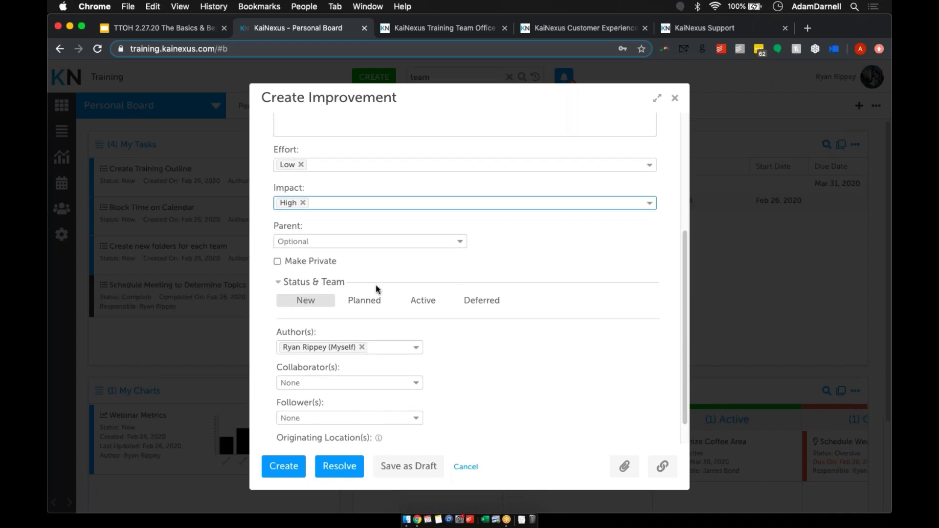
{"action": "scroll", "coordinate": [375, 286], "scroll_direction": "up", "scroll_amount": 1}
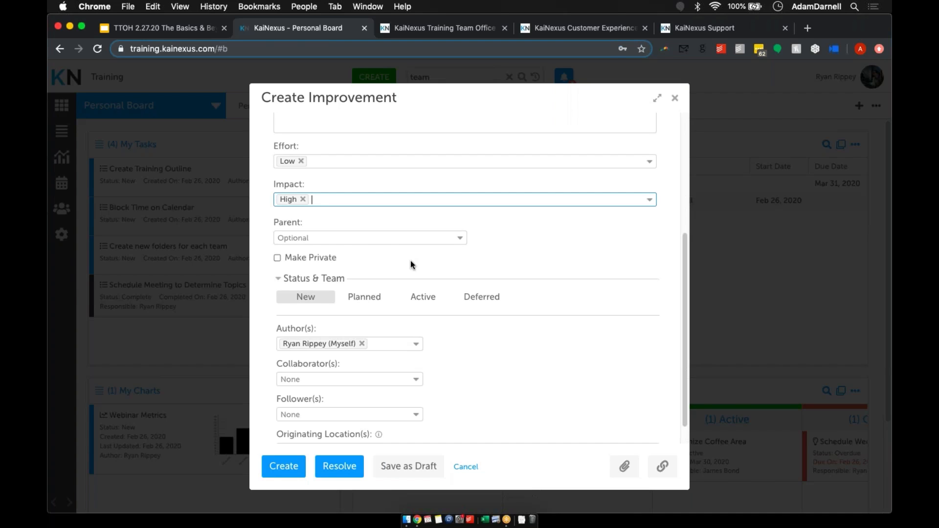
{"action": "scroll", "coordinate": [410, 262], "scroll_direction": "down", "scroll_amount": 1}
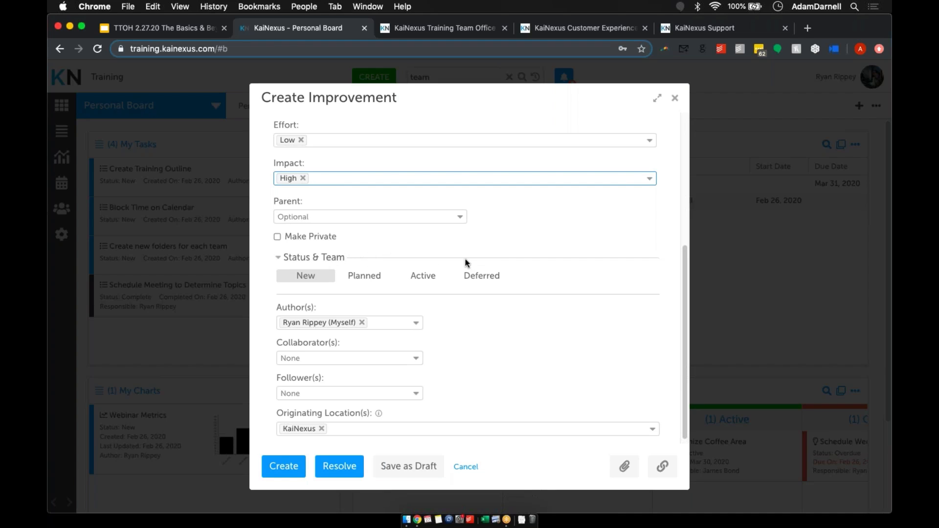
{"action": "scroll", "coordinate": [409, 240], "scroll_direction": "down", "scroll_amount": 1}
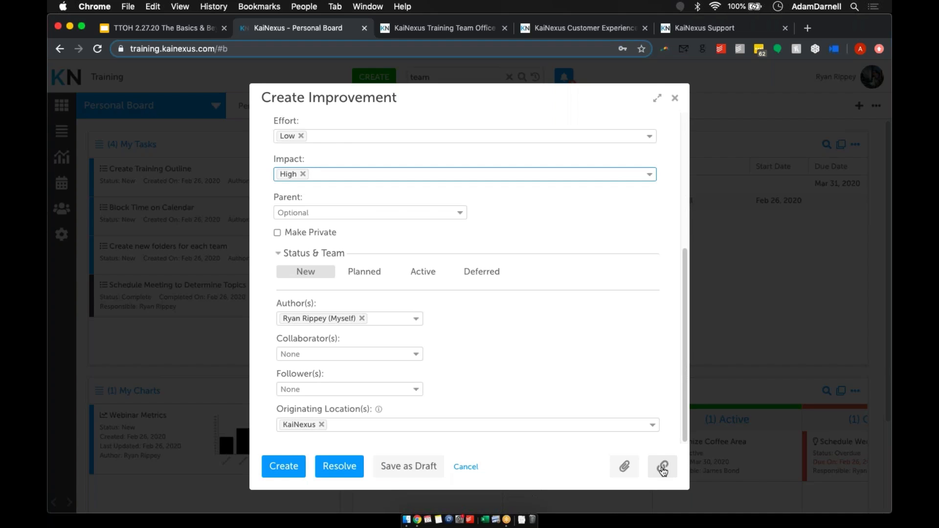
{"action": "scroll", "coordinate": [612, 401], "scroll_direction": "up", "scroll_amount": 2}
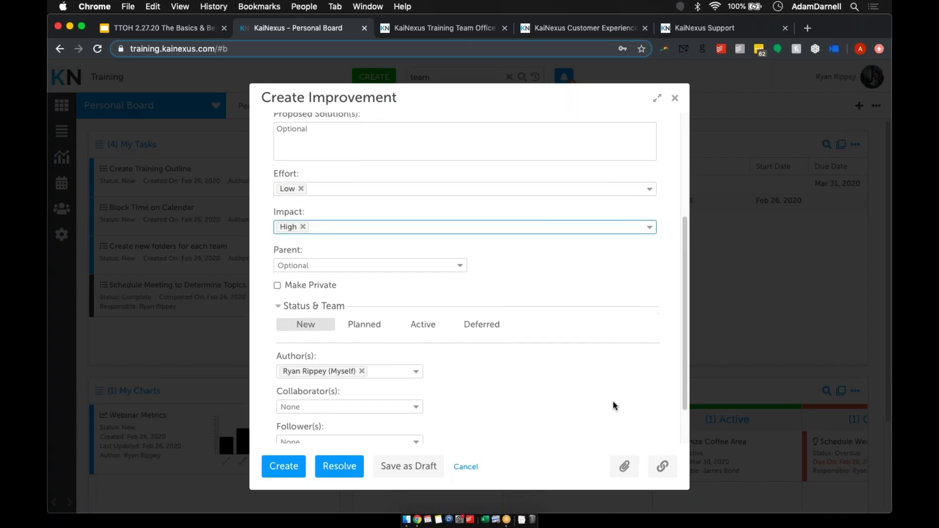
{"action": "scroll", "coordinate": [612, 401], "scroll_direction": "up", "scroll_amount": 4}
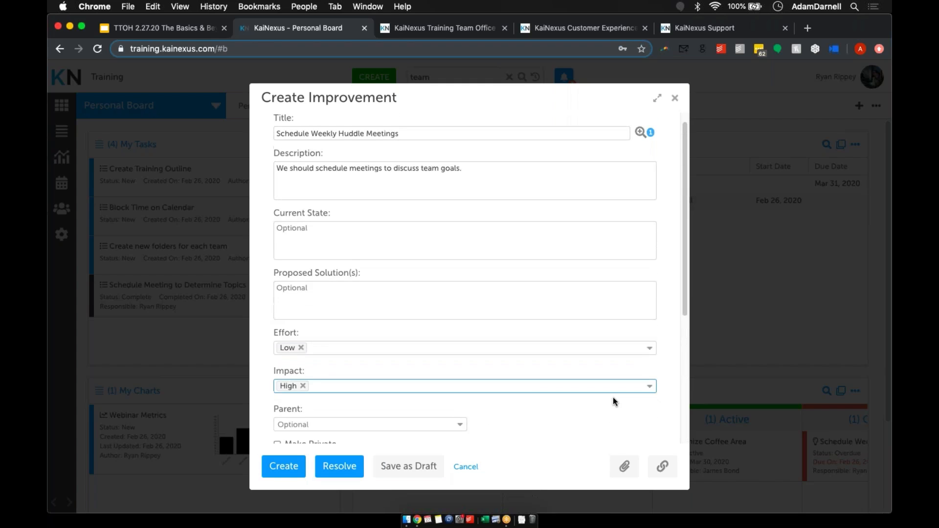
{"action": "scroll", "coordinate": [613, 398], "scroll_direction": "down", "scroll_amount": 1}
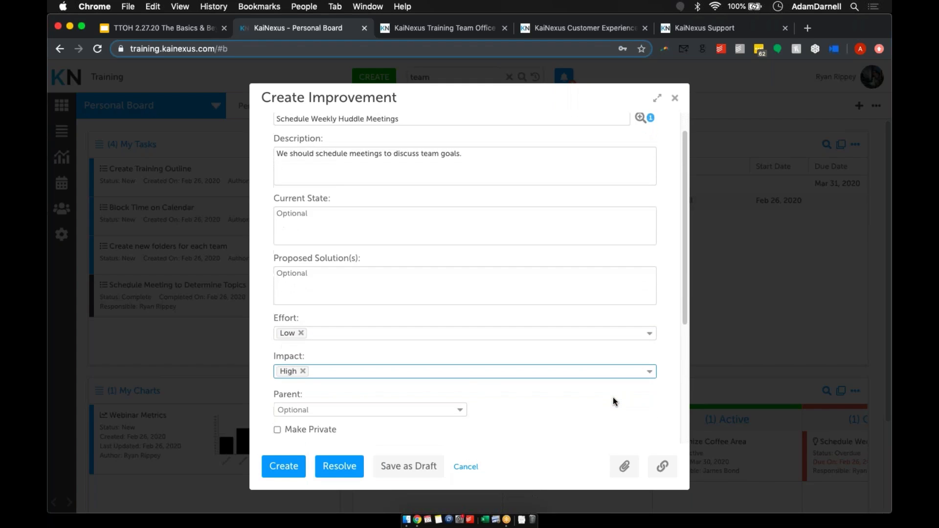
{"action": "scroll", "coordinate": [612, 399], "scroll_direction": "down", "scroll_amount": 5}
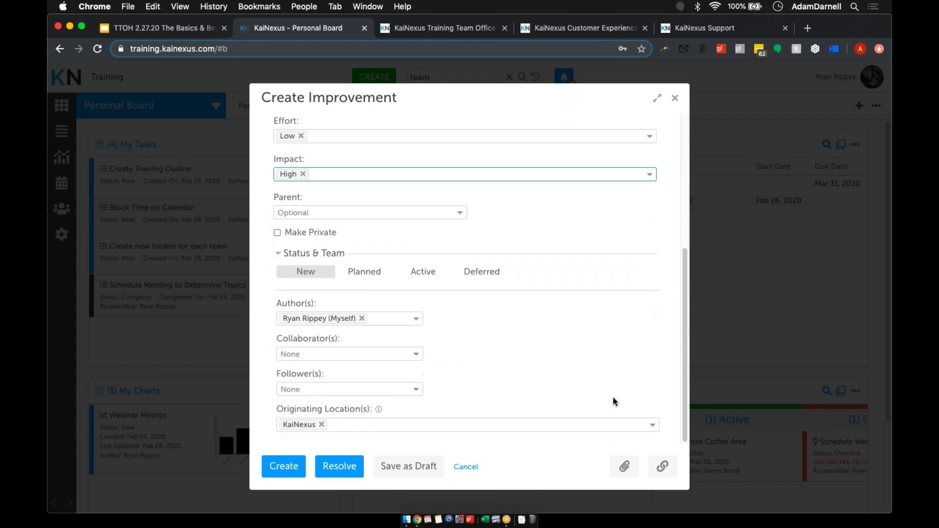
Create the improvement and open its page to look over the details, comments and timeline
{"action": "left_click", "coordinate": [293, 469]}
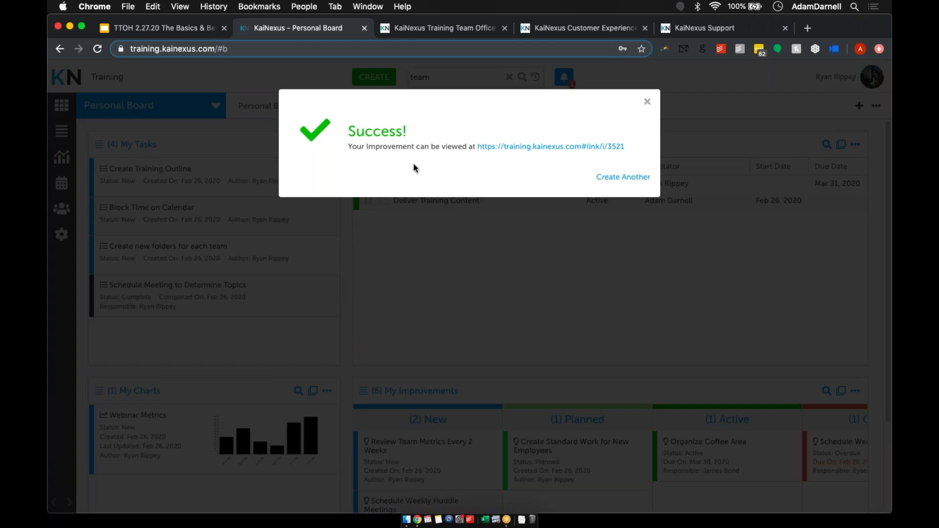
{"action": "left_click", "coordinate": [492, 152]}
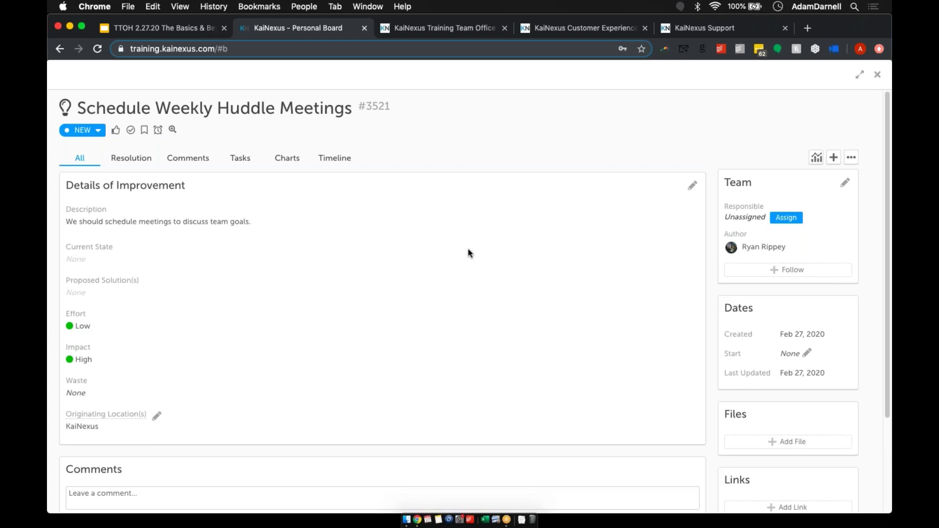
{"action": "scroll", "coordinate": [468, 253], "scroll_direction": "down", "scroll_amount": 5}
{"action": "scroll", "coordinate": [468, 253], "scroll_direction": "up", "scroll_amount": 4}
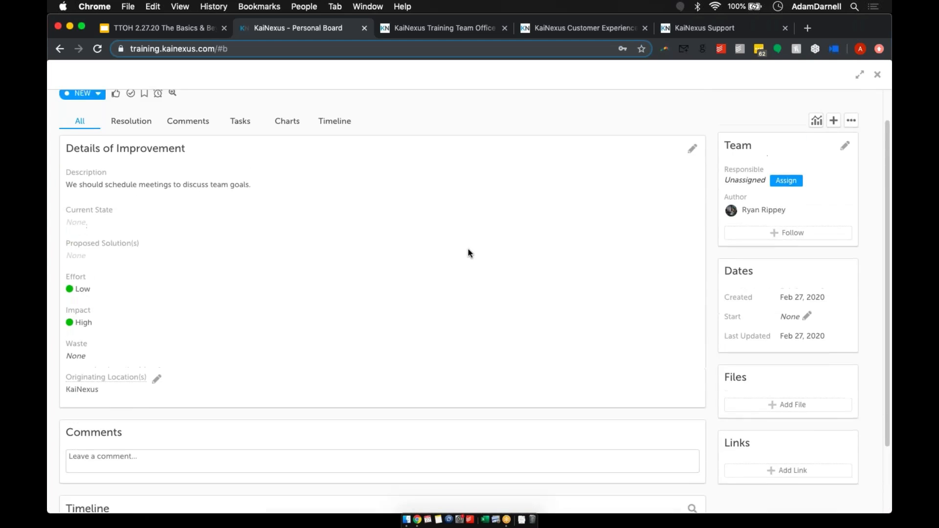
{"action": "scroll", "coordinate": [468, 254], "scroll_direction": "down", "scroll_amount": 3}
{"action": "scroll", "coordinate": [468, 253], "scroll_direction": "up", "scroll_amount": 4}
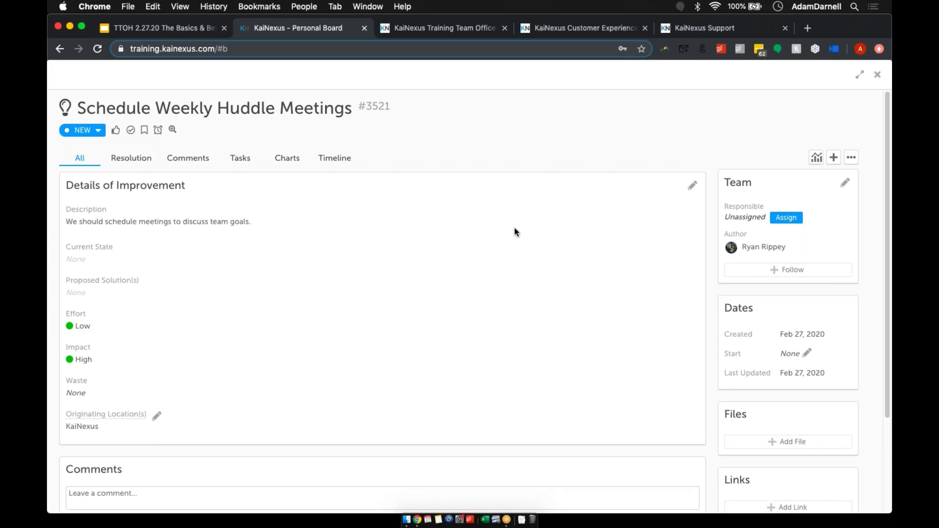
Edit the improvement's details, entering "Current State" as the Current State, and save the change
{"action": "left_click", "coordinate": [692, 186]}
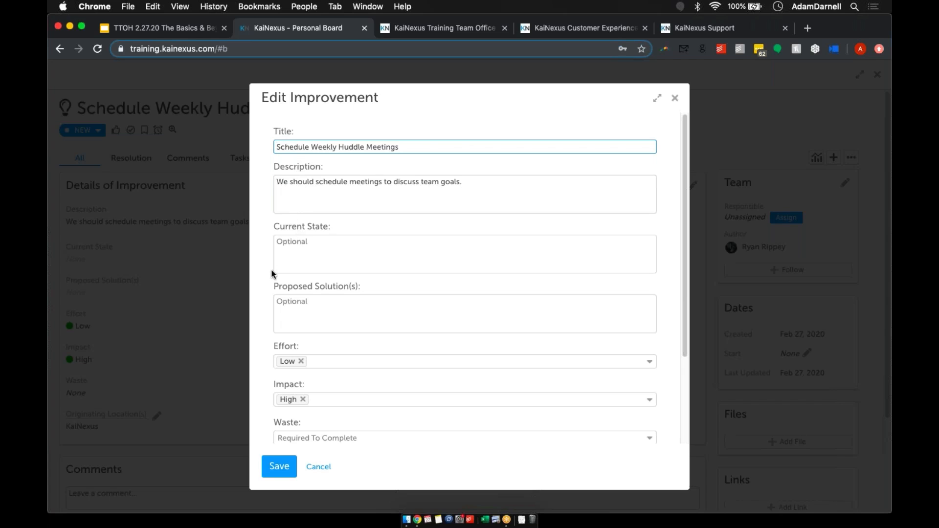
{"action": "scroll", "coordinate": [264, 286], "scroll_direction": "down", "scroll_amount": 3}
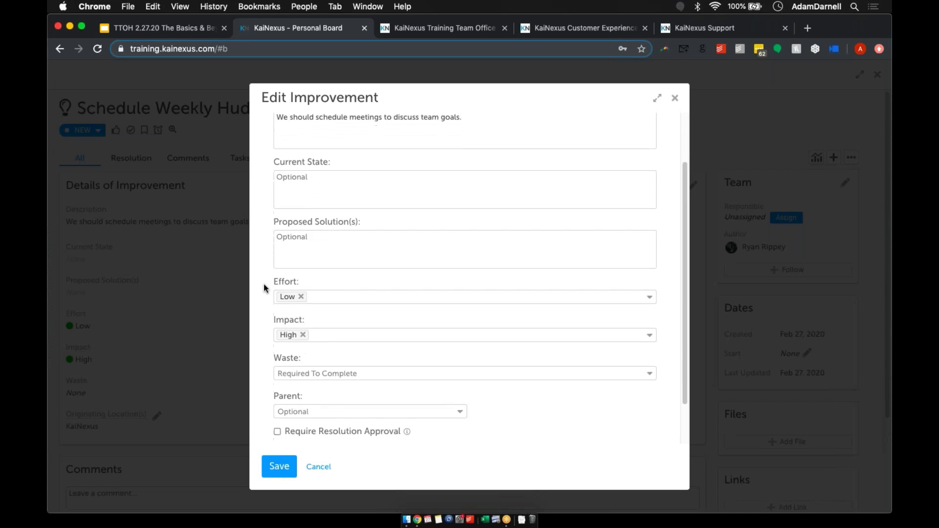
{"action": "scroll", "coordinate": [263, 287], "scroll_direction": "up", "scroll_amount": 3}
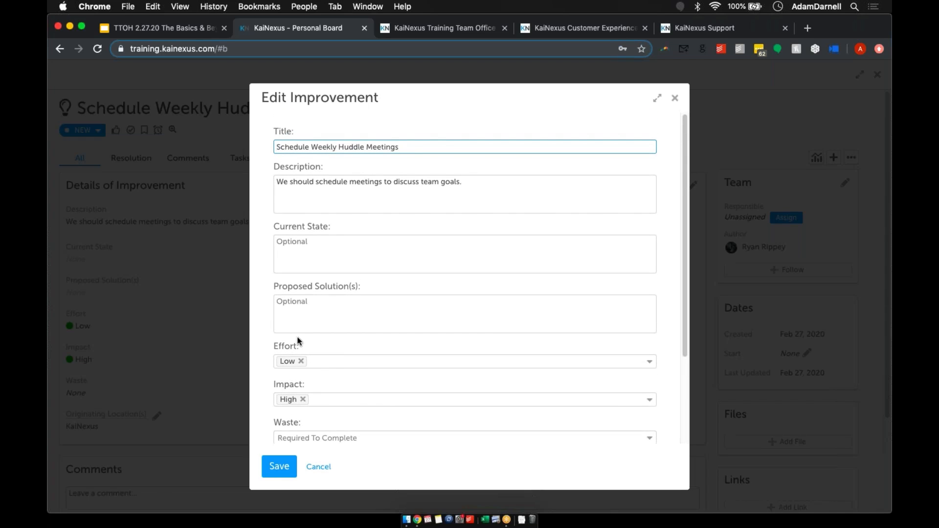
{"action": "left_click", "coordinate": [312, 256]}
{"action": "type", "text": "Current State"}
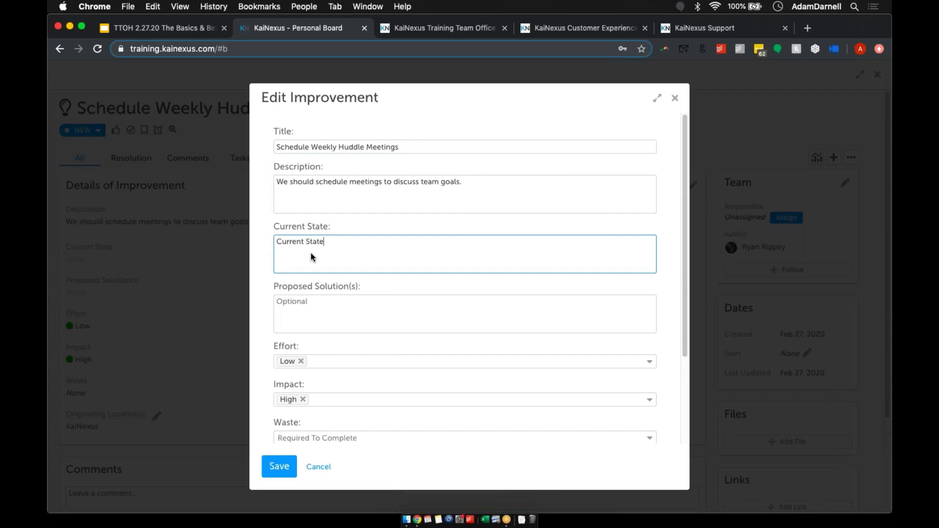
{"action": "left_click", "coordinate": [273, 466]}
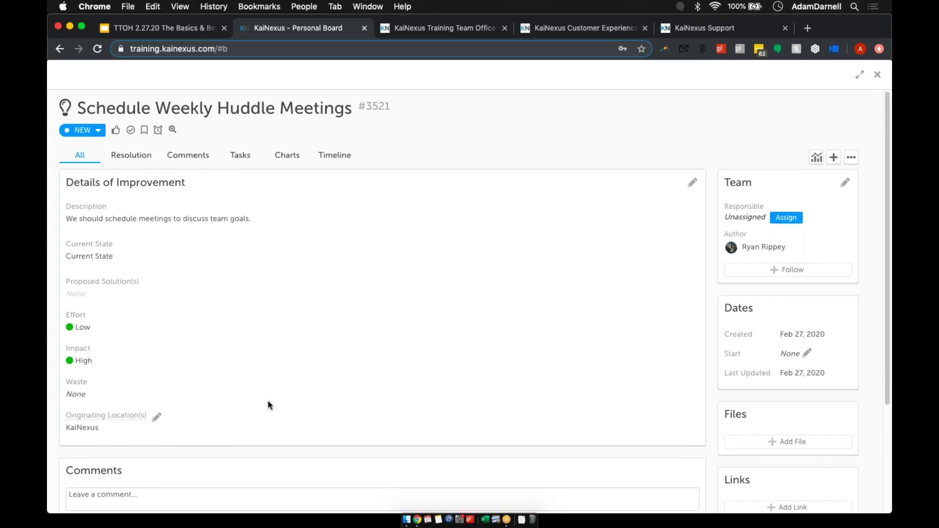
Write "this is my comment" as a comment on the improvement, trying Email Now but leaving it off
{"action": "scroll", "coordinate": [268, 401], "scroll_direction": "down", "scroll_amount": 5}
{"action": "scroll", "coordinate": [268, 405], "scroll_direction": "down", "scroll_amount": 1}
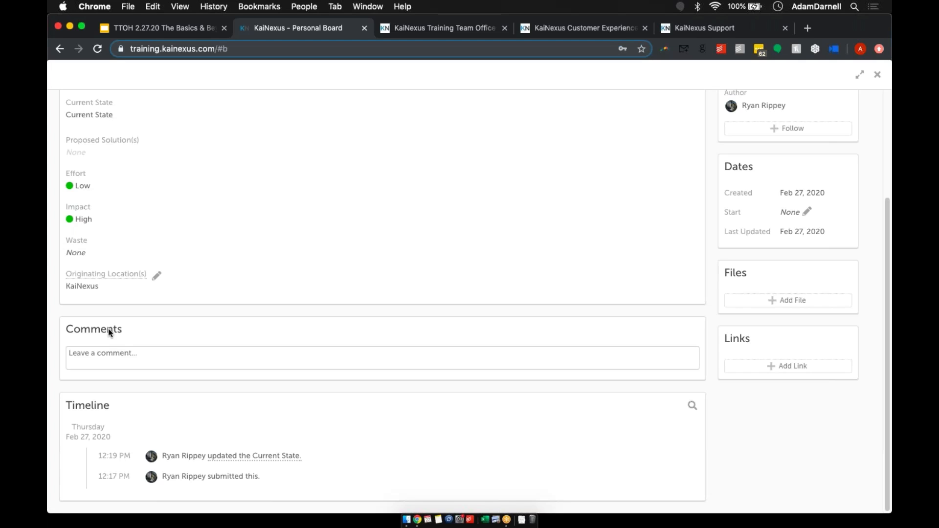
{"action": "left_click", "coordinate": [98, 355]}
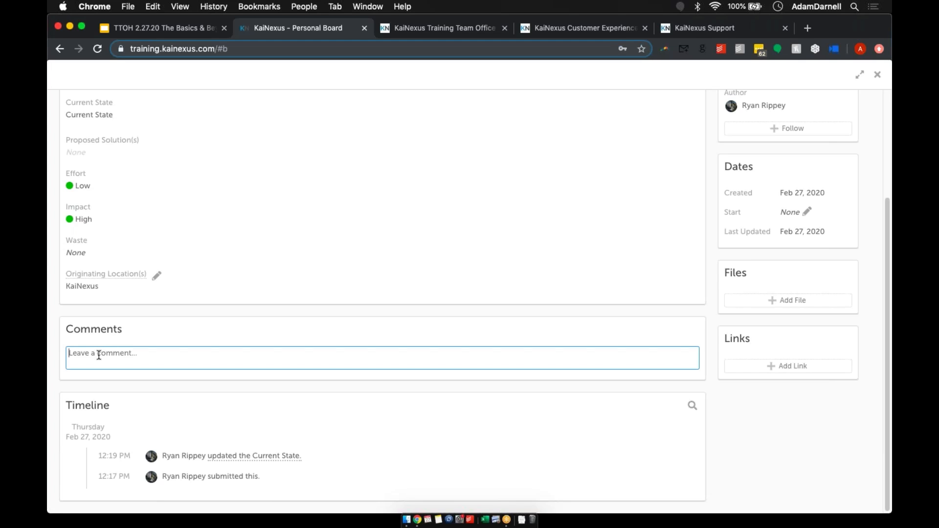
{"action": "type", "text": "this"}
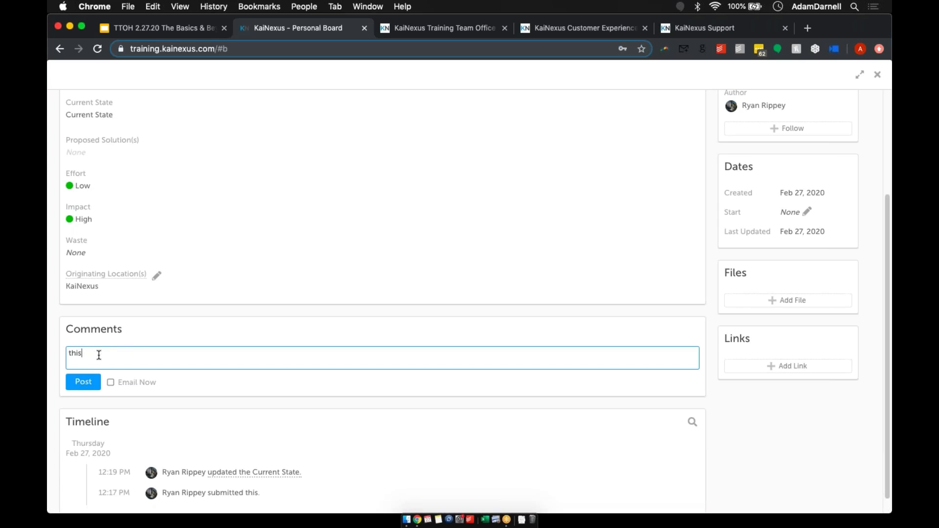
{"action": "type", "text": " is my comment"}
{"action": "left_click", "coordinate": [110, 382]}
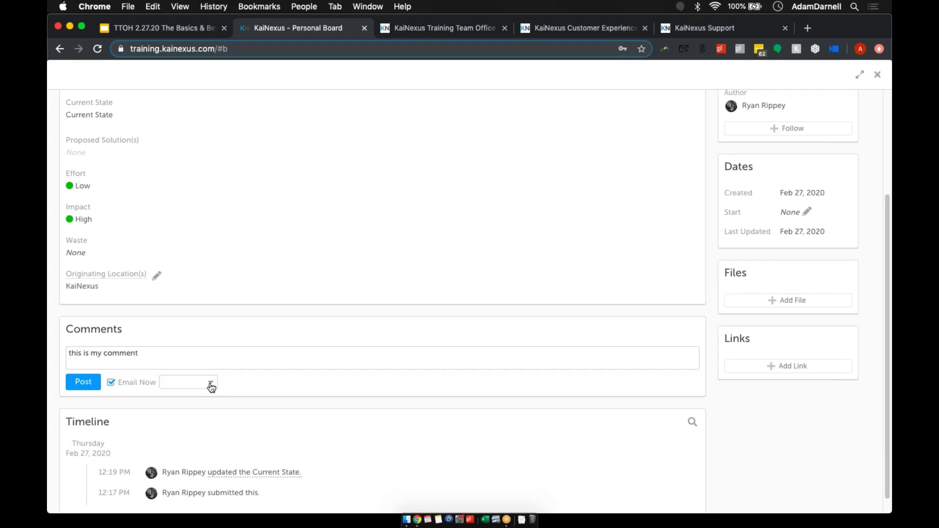
{"action": "left_click", "coordinate": [111, 382]}
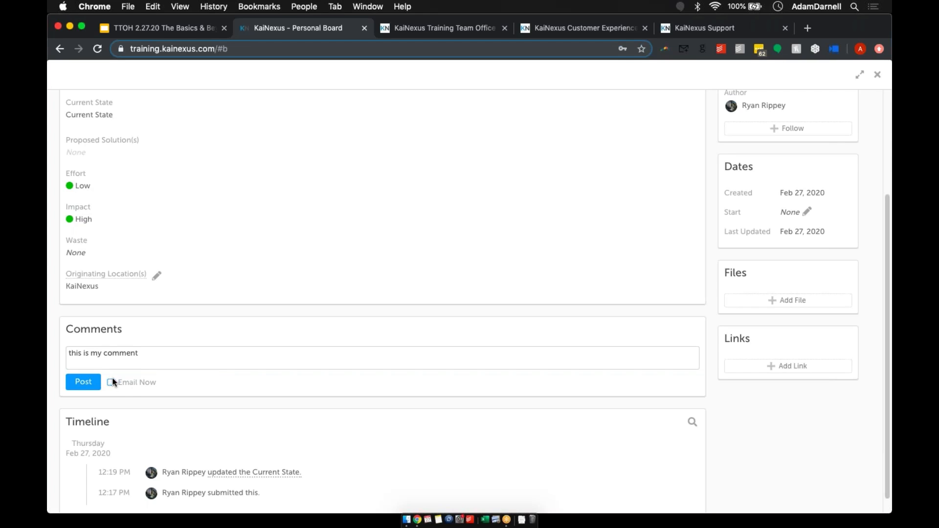
{"action": "left_click", "coordinate": [152, 352]}
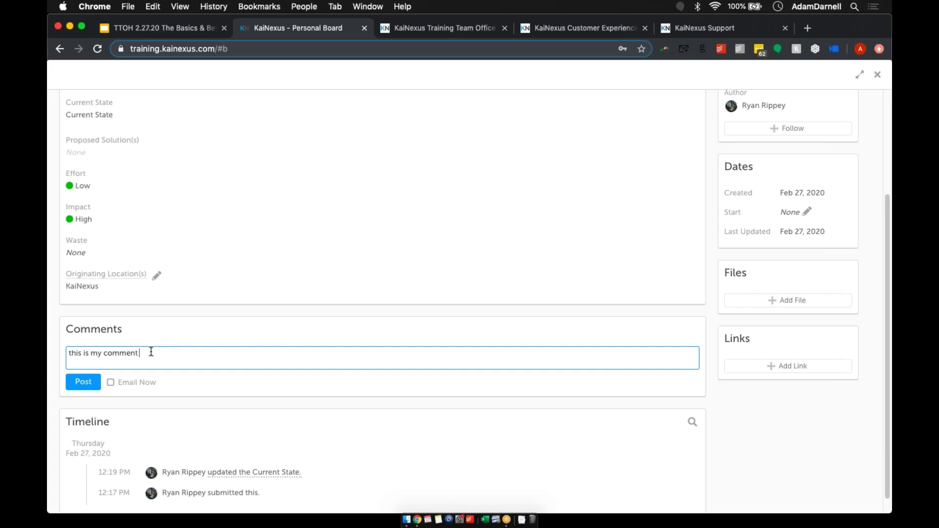
{"action": "type", "text": "@"}
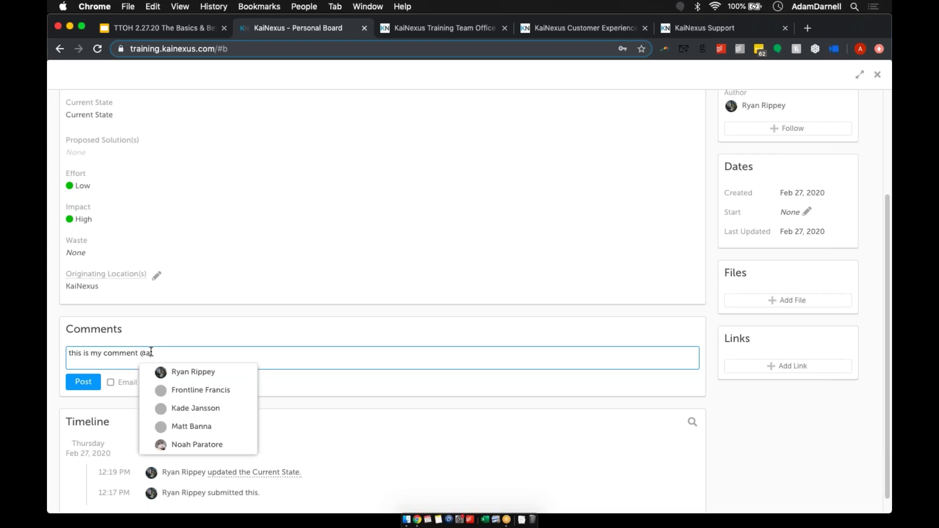
{"action": "type", "text": "adam"}
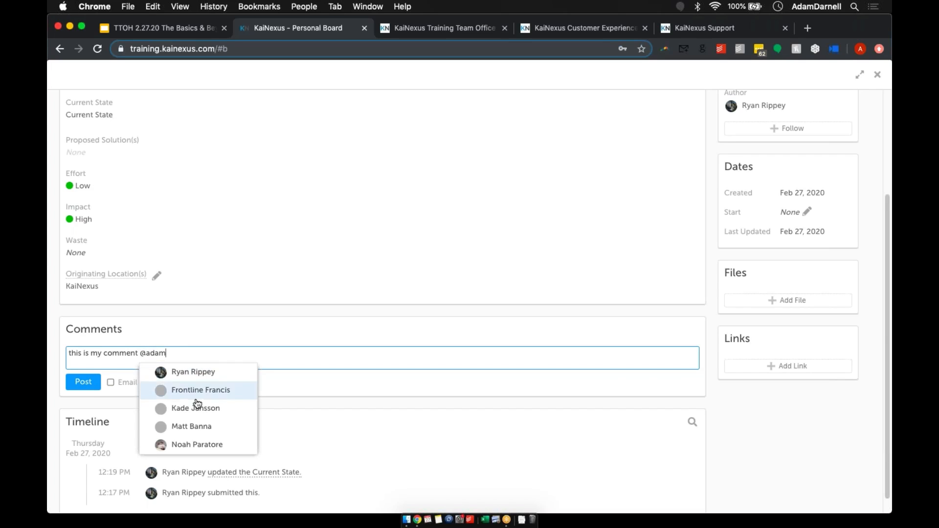
{"action": "key", "text": "Escape"}
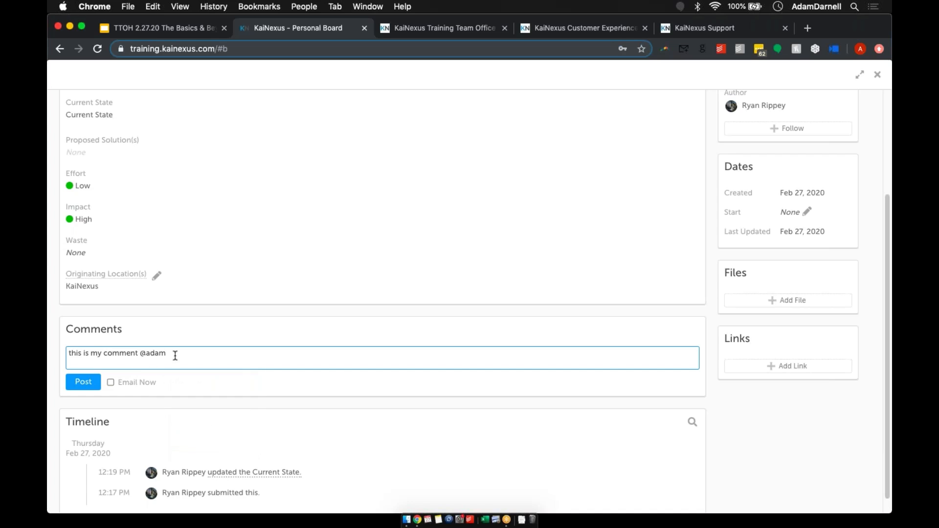
{"action": "key", "text": "BackSpace"}
{"action": "key", "text": "BackSpace"}
{"action": "key", "text": "BackSpace"}
{"action": "key", "text": "BackSpace"}
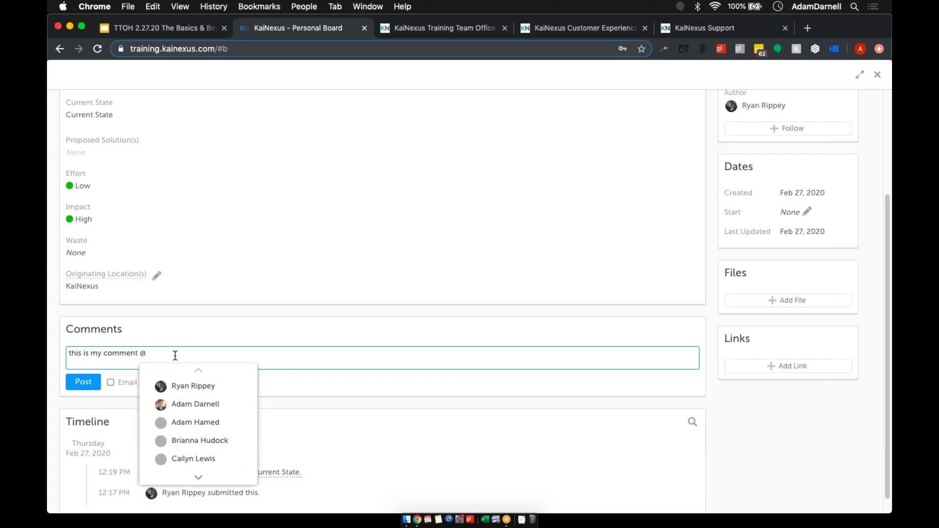
{"action": "type", "text": "a"}
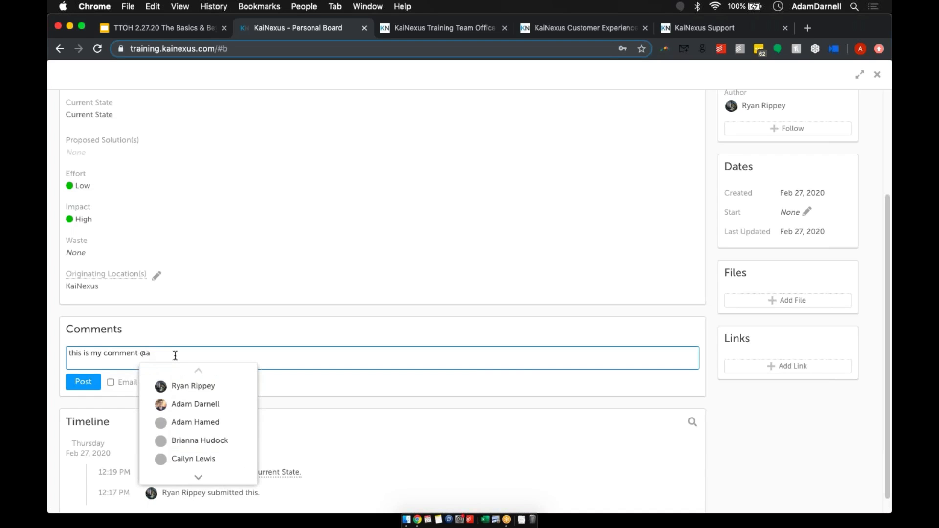
{"action": "left_click", "coordinate": [190, 406]}
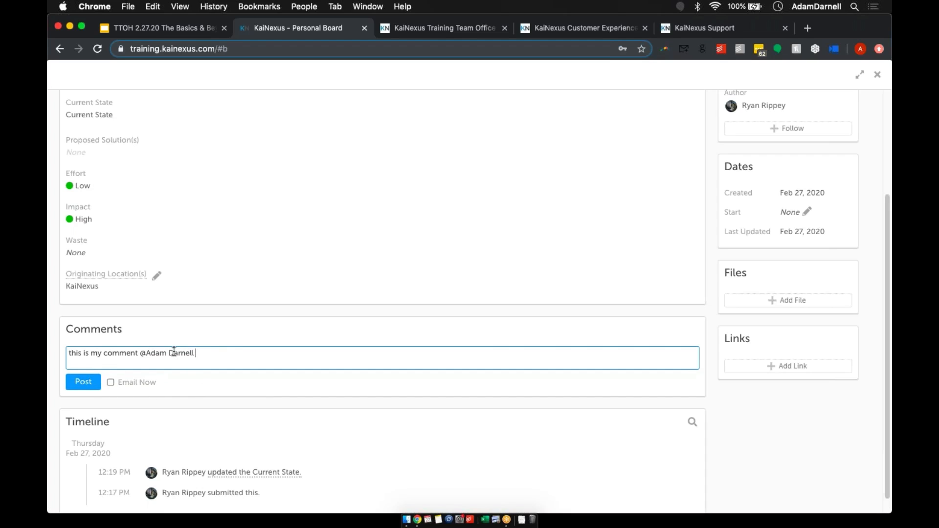
{"action": "left_click", "coordinate": [76, 383]}
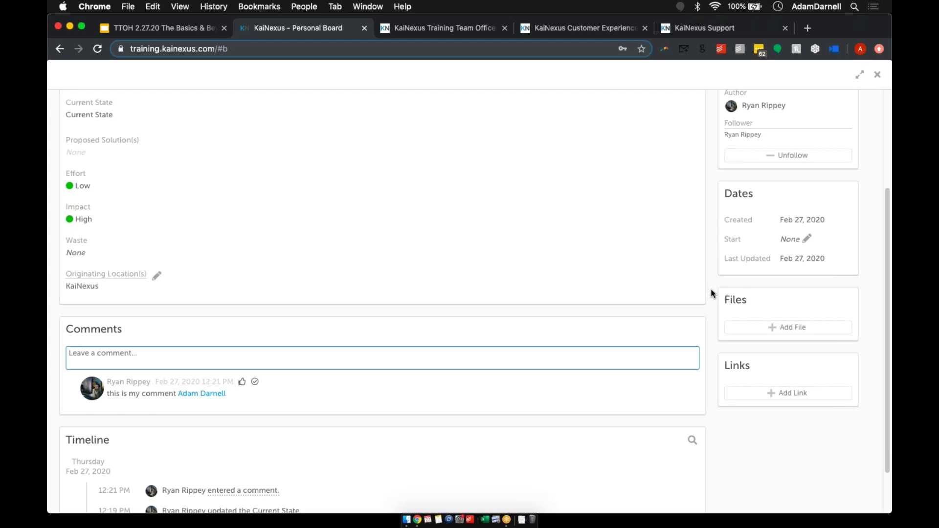
Search the improvement's timeline for "comment"
{"action": "scroll", "coordinate": [711, 289], "scroll_direction": "up", "scroll_amount": 1}
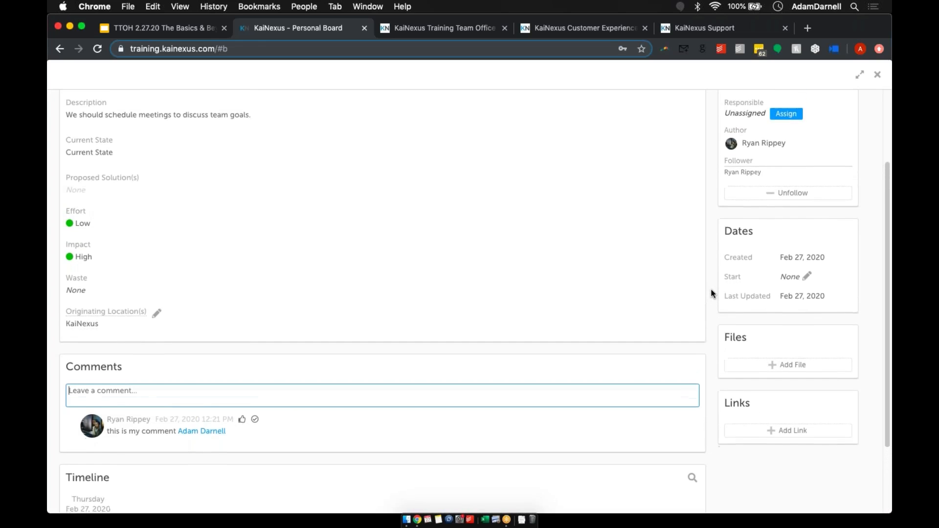
{"action": "scroll", "coordinate": [711, 293], "scroll_direction": "down", "scroll_amount": 3}
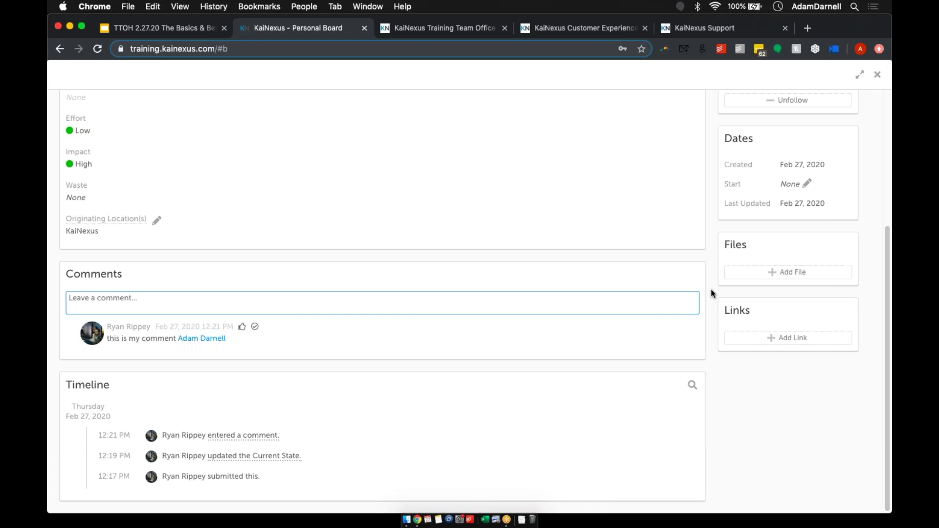
{"action": "left_click", "coordinate": [671, 387]}
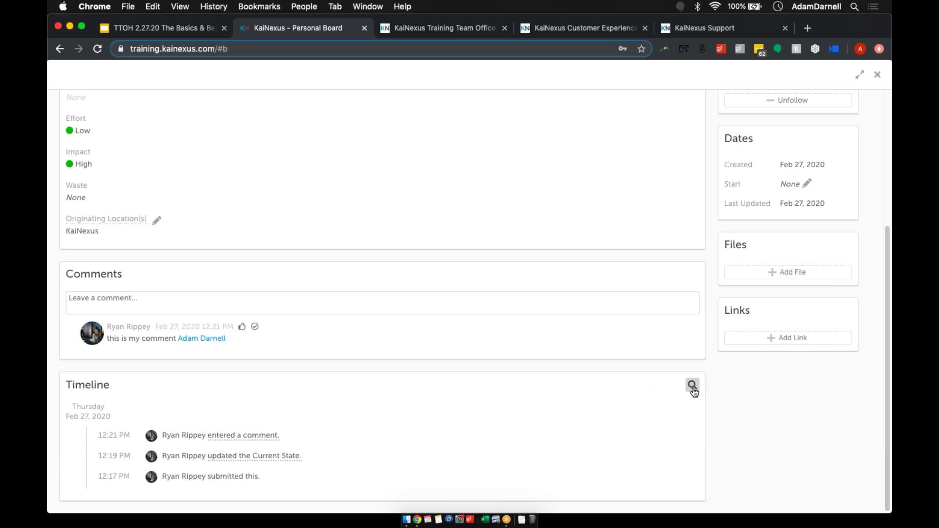
{"action": "left_click", "coordinate": [693, 388]}
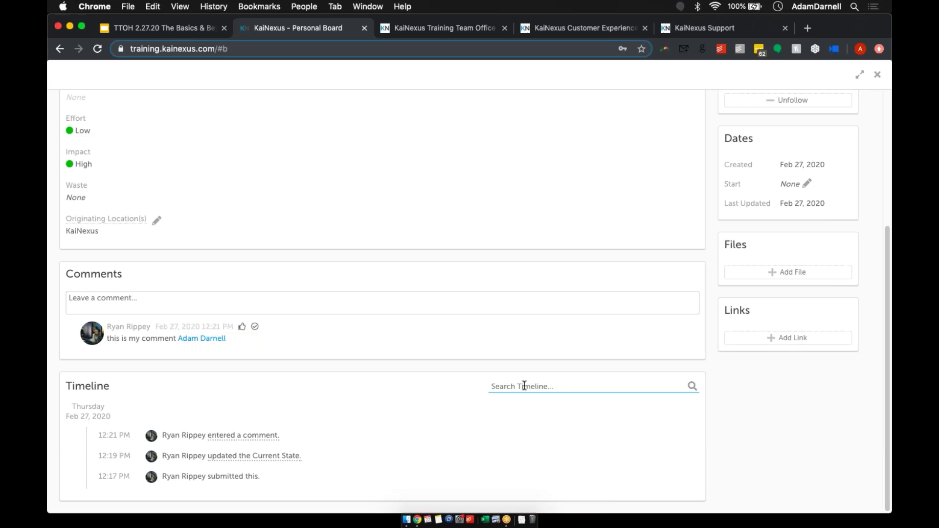
{"action": "type", "text": "comment"}
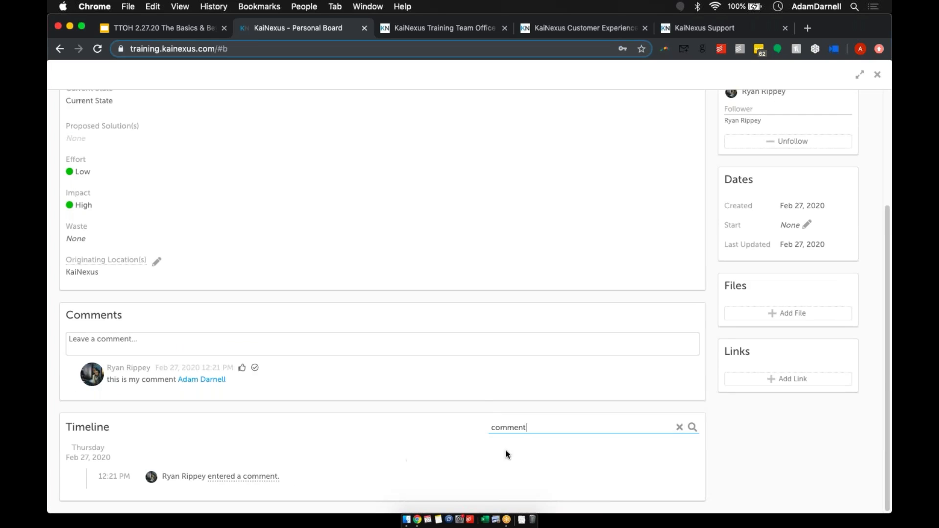
Clear the timeline search and examine the Web Link and Item options for a new link without creating one
{"action": "left_click", "coordinate": [681, 427]}
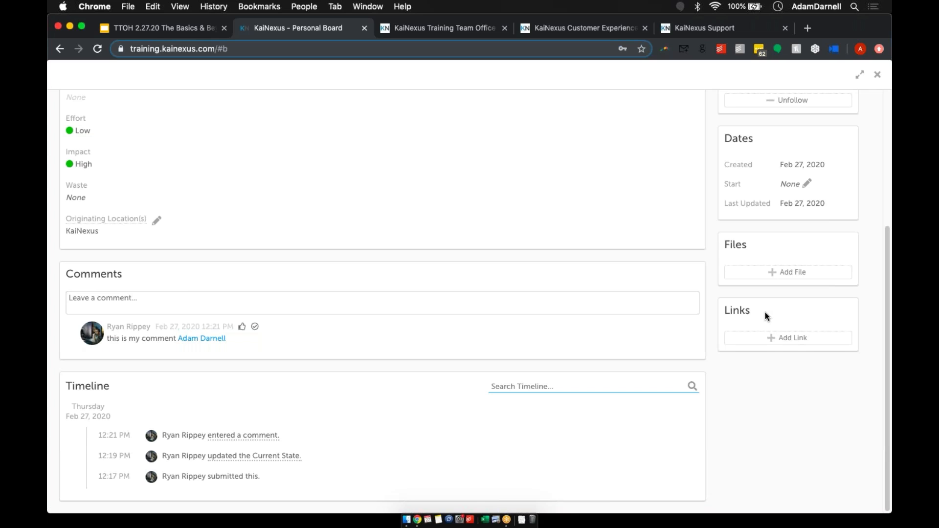
{"action": "left_click", "coordinate": [787, 338]}
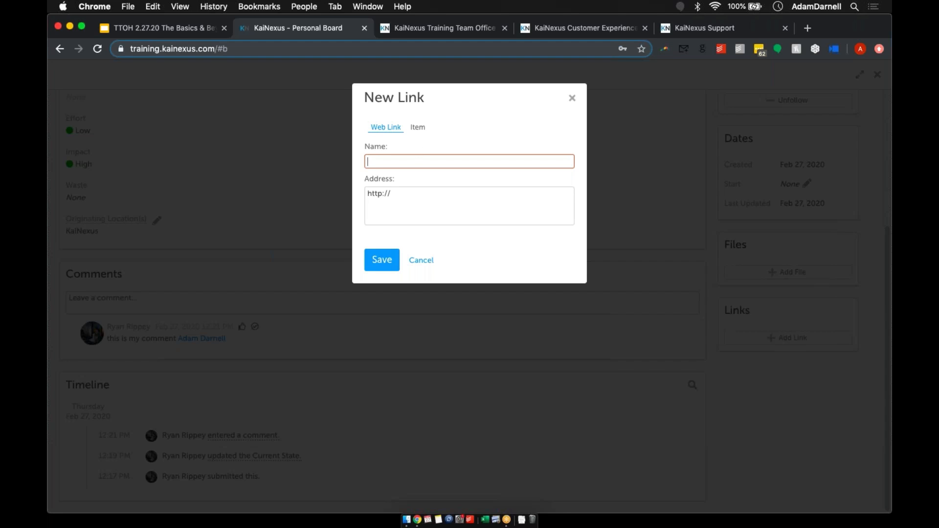
{"action": "left_click", "coordinate": [418, 128]}
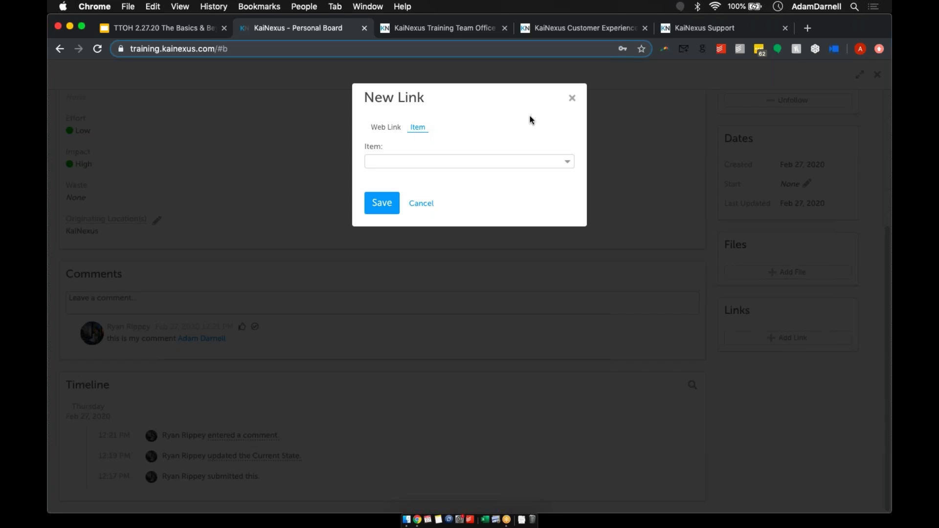
{"action": "left_click", "coordinate": [573, 100]}
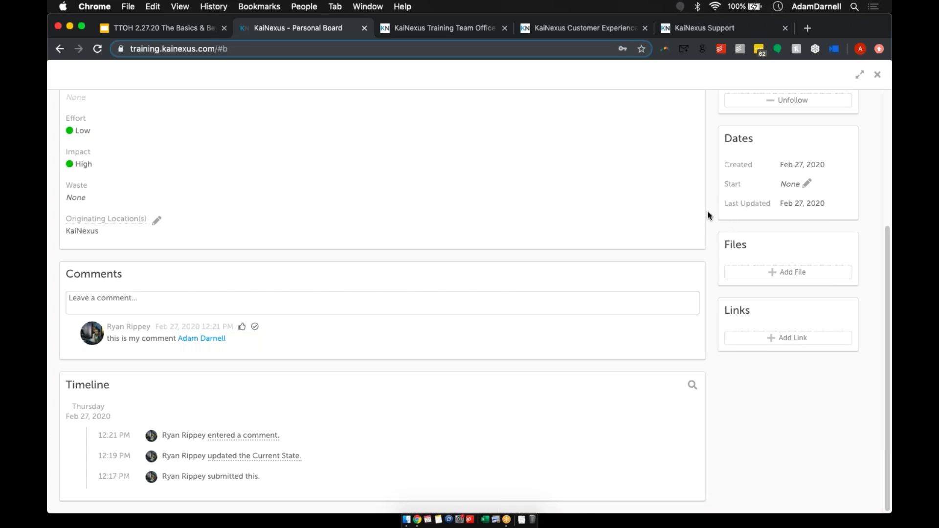
Examine the status options available for the Schedule Weekly Huddle Meetings improvement without changing its status
{"action": "scroll", "coordinate": [707, 210], "scroll_direction": "up", "scroll_amount": 3}
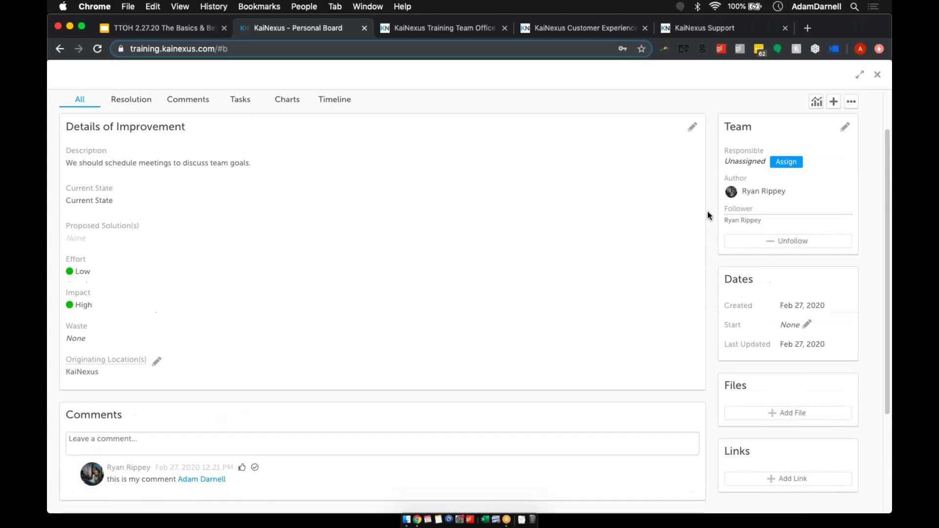
{"action": "scroll", "coordinate": [707, 210], "scroll_direction": "up", "scroll_amount": 2}
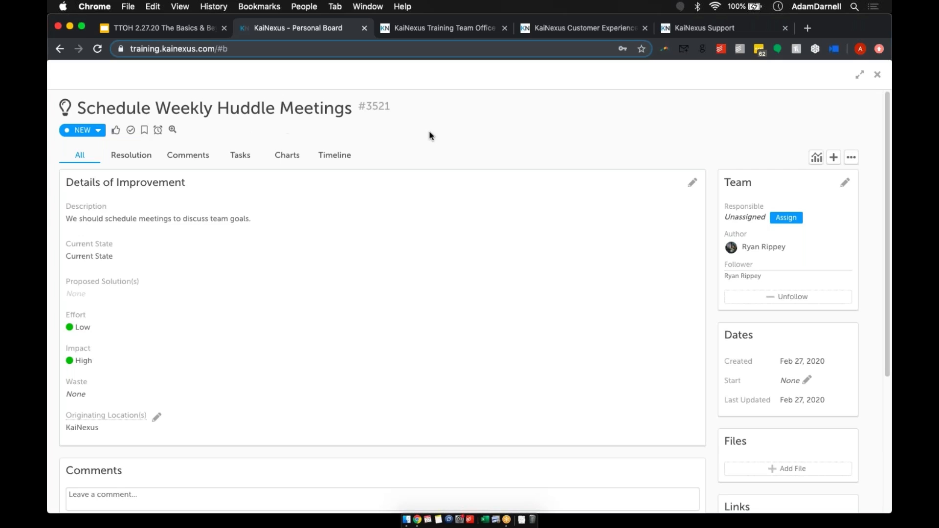
{"action": "left_click", "coordinate": [98, 132]}
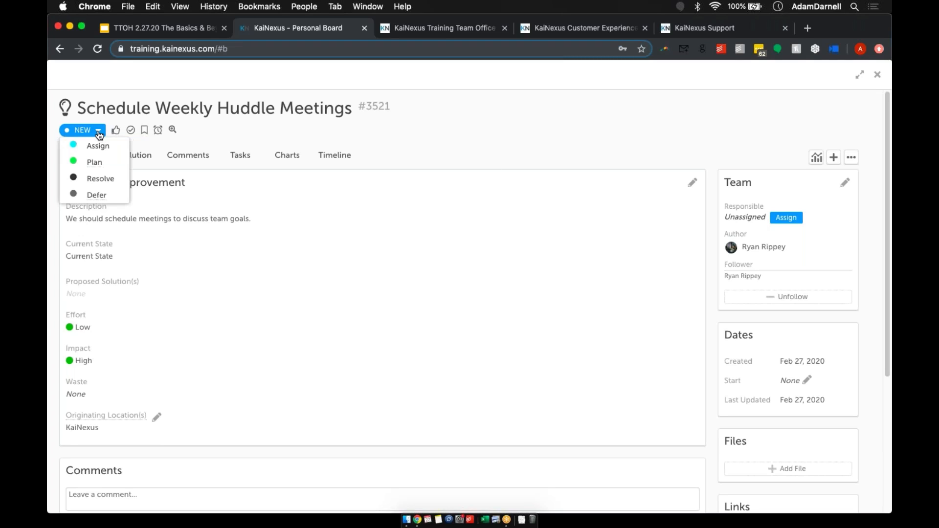
{"action": "left_click", "coordinate": [273, 122]}
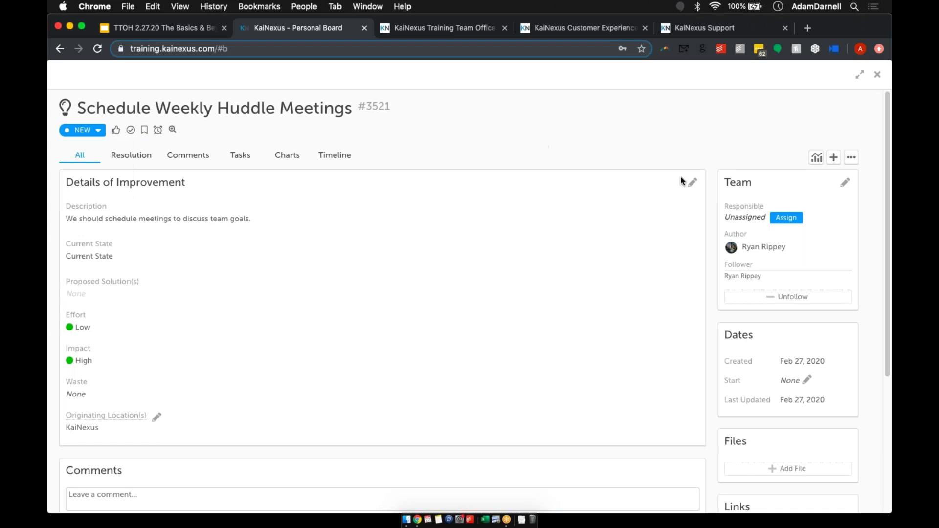
Start assigning the improvement with yourself as Responsible and set its due date 30 days out, to 03/28/2020
{"action": "left_click", "coordinate": [789, 220]}
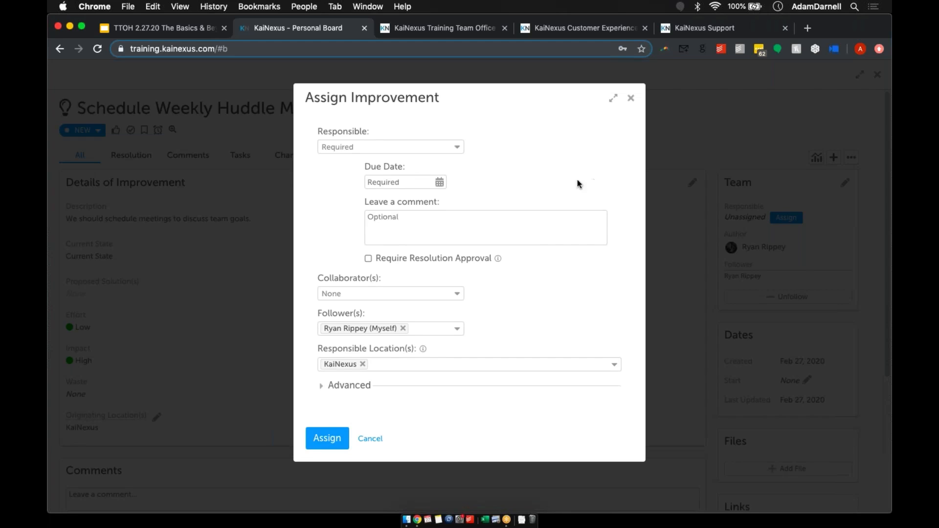
{"action": "left_click", "coordinate": [455, 146]}
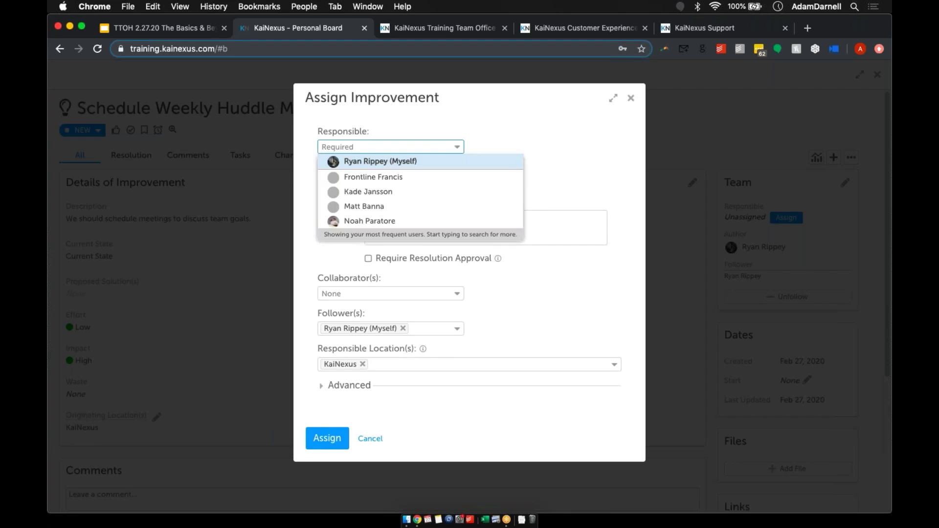
{"action": "left_click", "coordinate": [389, 162]}
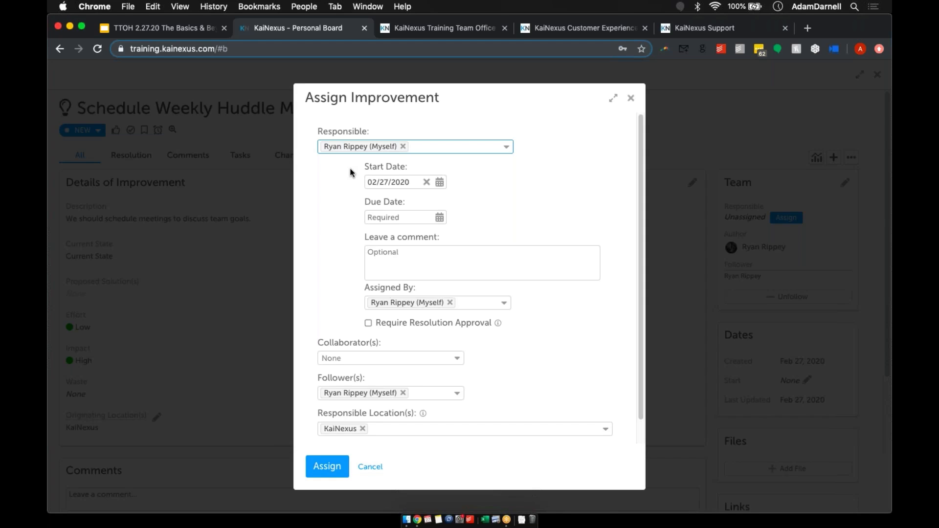
{"action": "left_click", "coordinate": [440, 183]}
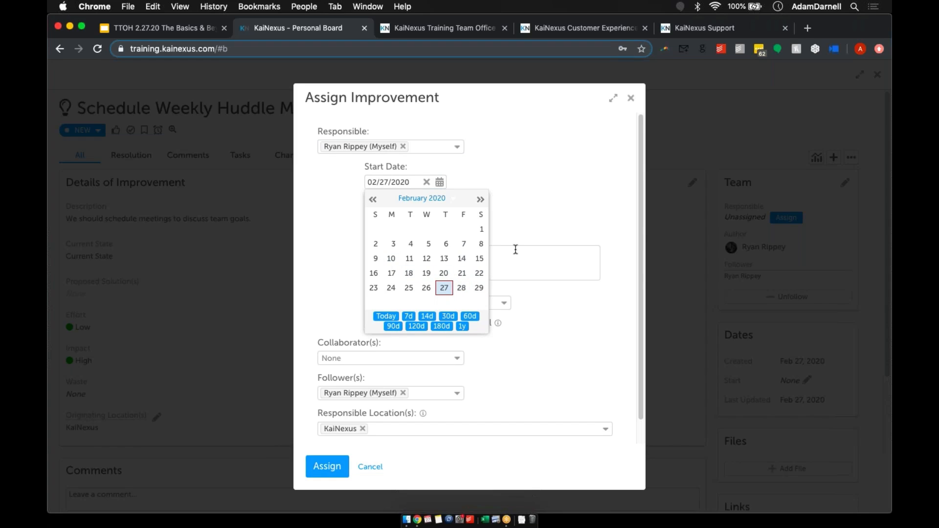
{"action": "left_click", "coordinate": [515, 210]}
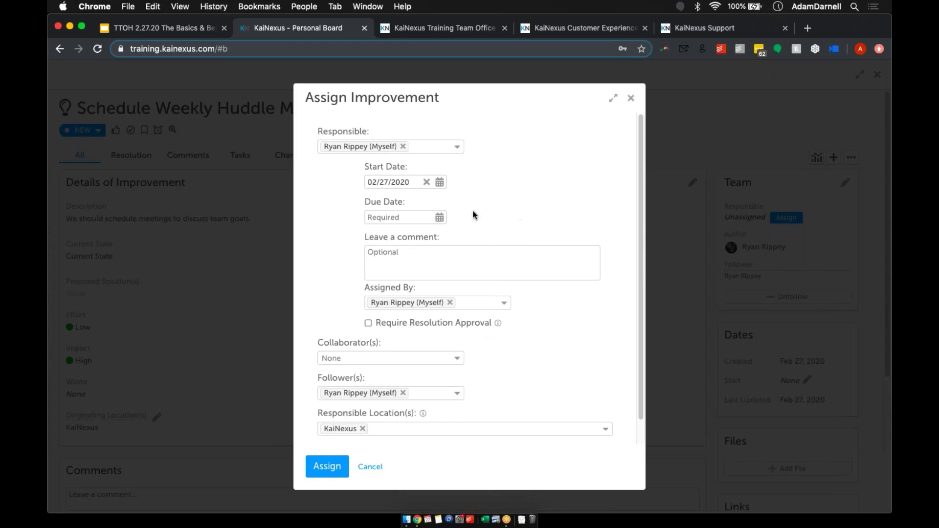
{"action": "left_click", "coordinate": [439, 218]}
{"action": "left_click", "coordinate": [476, 236]}
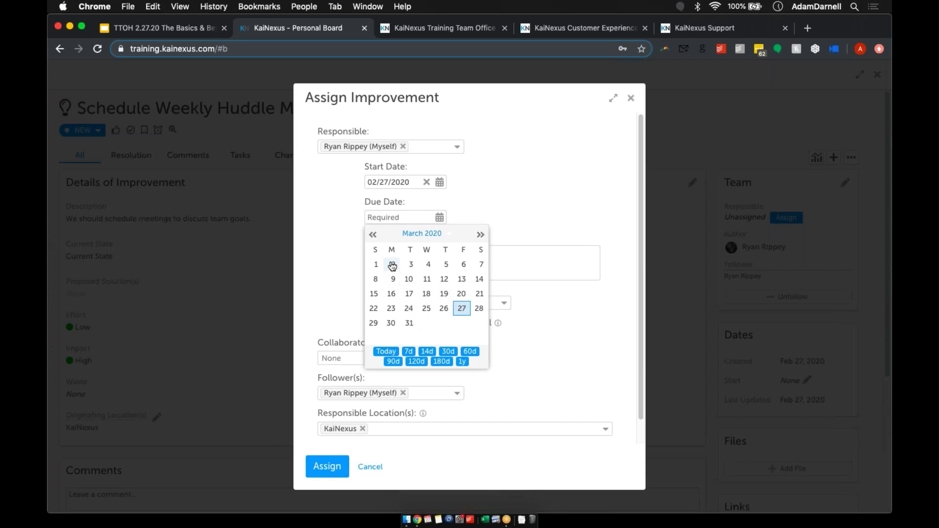
{"action": "left_click", "coordinate": [372, 236]}
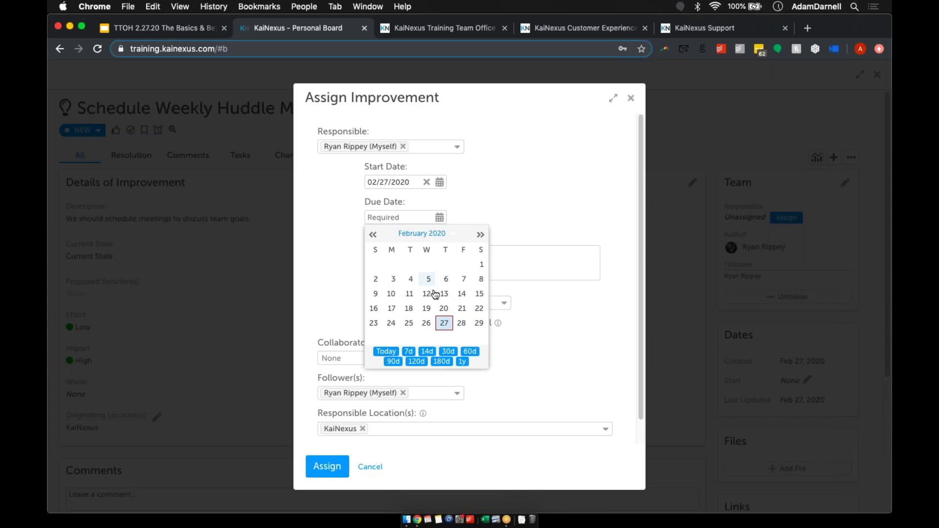
{"action": "left_click", "coordinate": [449, 352]}
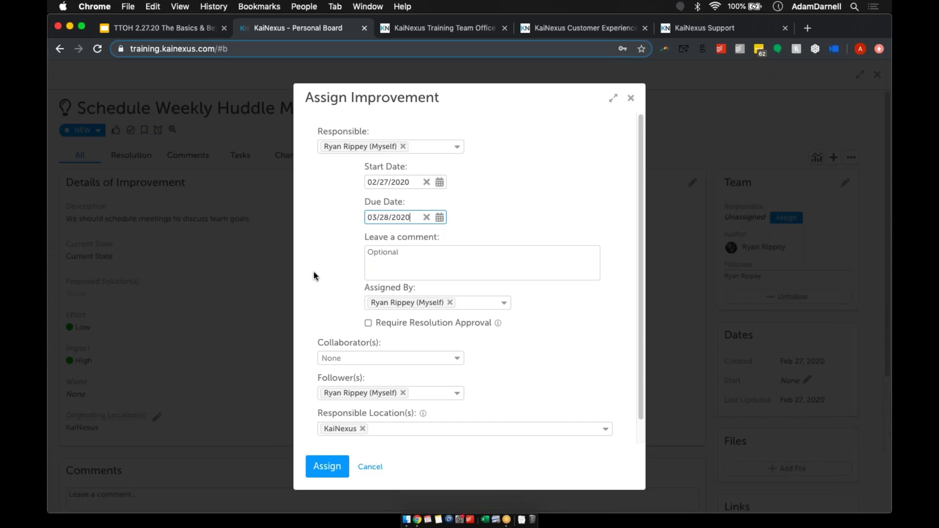
Add the colleague mentioned in the comment as collaborator, remove yourself from the followers, and submit the assignment
{"action": "left_click", "coordinate": [349, 353]}
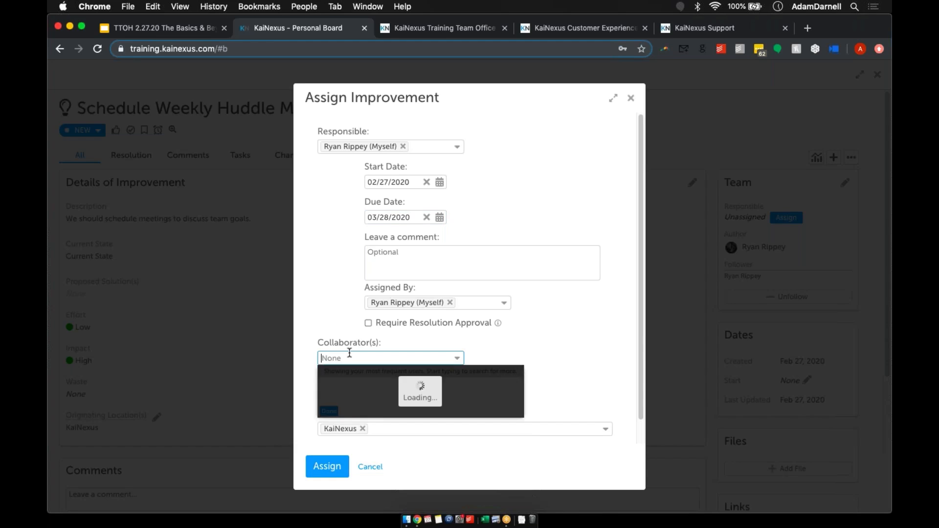
{"action": "type", "text": "ad"}
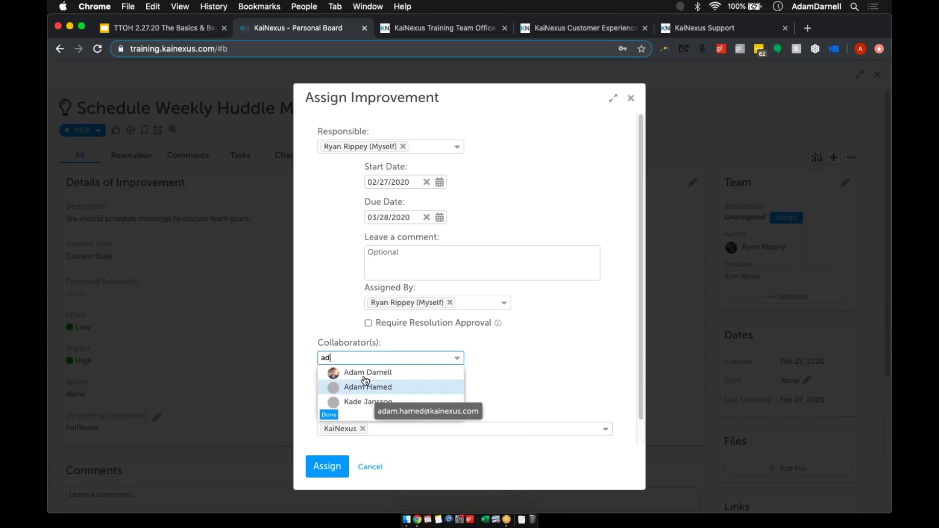
{"action": "left_click", "coordinate": [348, 372]}
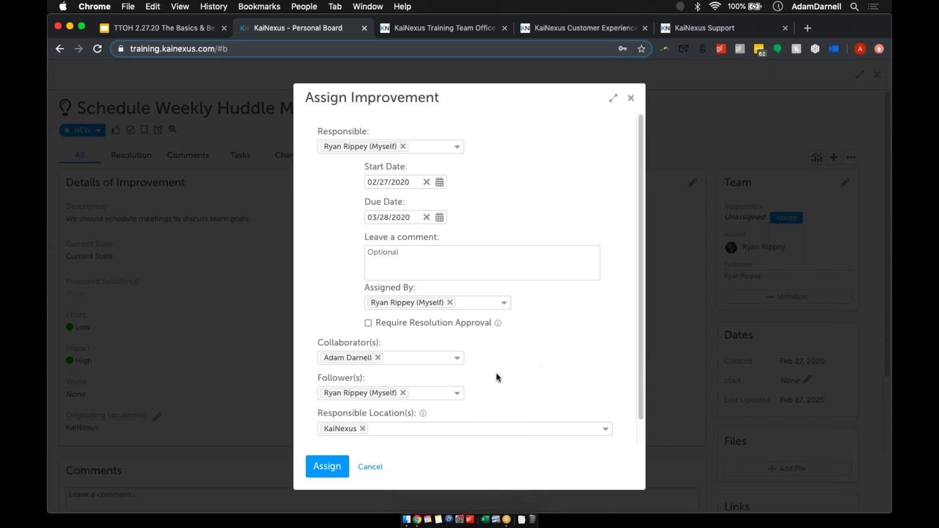
{"action": "left_click", "coordinate": [403, 393]}
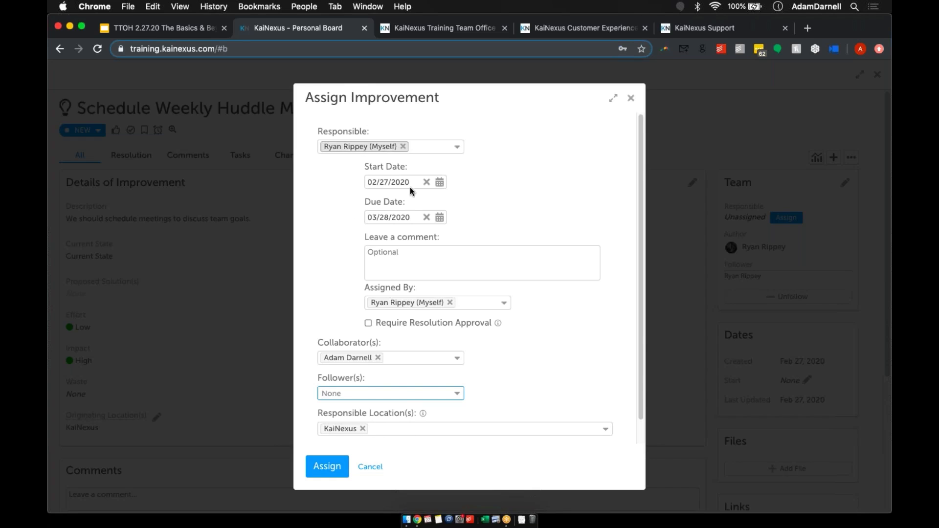
{"action": "left_click", "coordinate": [330, 469]}
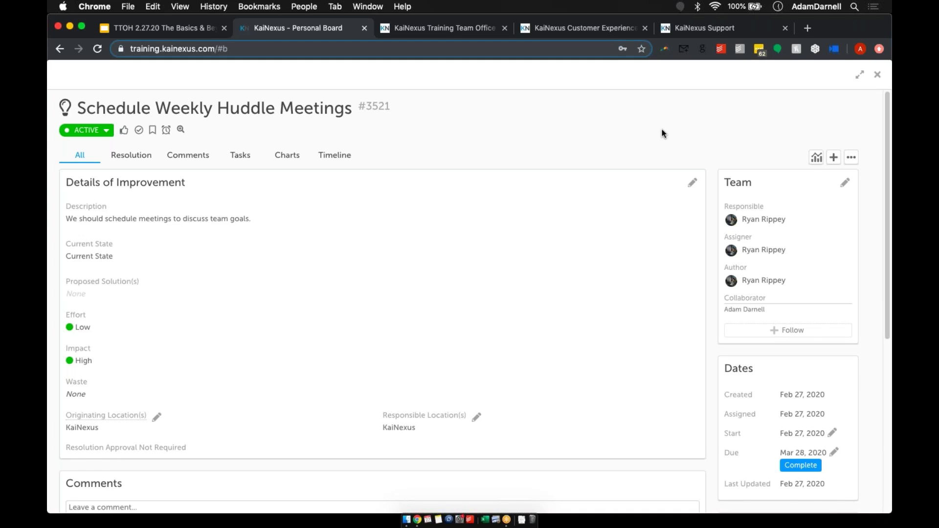
Start a new standard task under the improvement, titled "Cross Reference Team Calendars"
{"action": "left_click", "coordinate": [832, 161]}
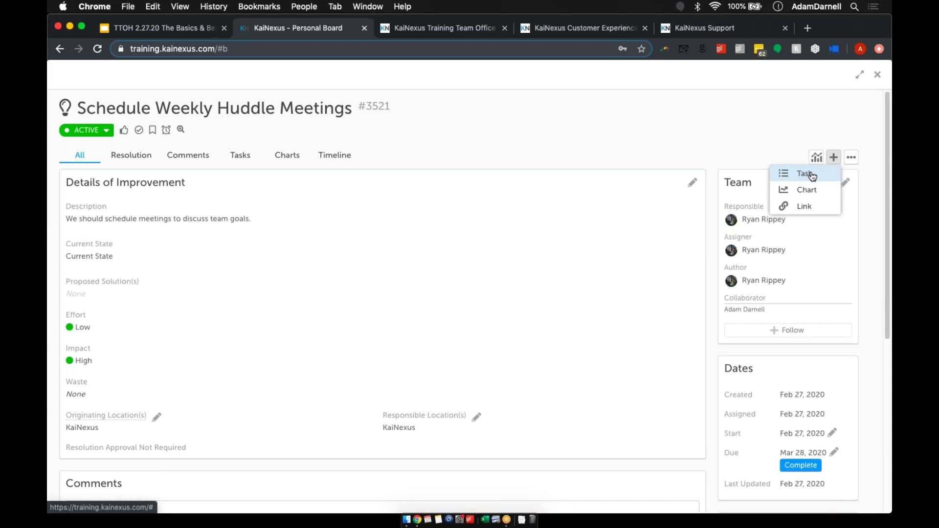
{"action": "left_click", "coordinate": [812, 176]}
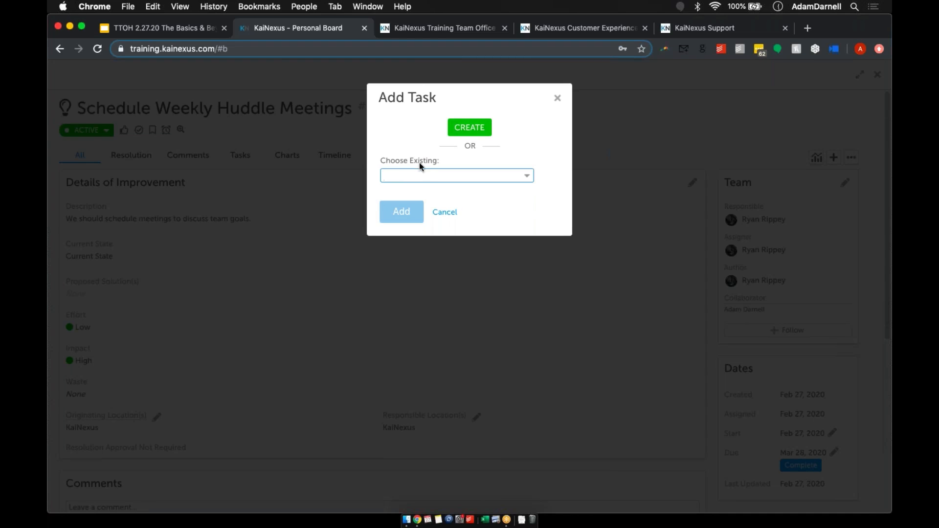
{"action": "left_click", "coordinate": [469, 127]}
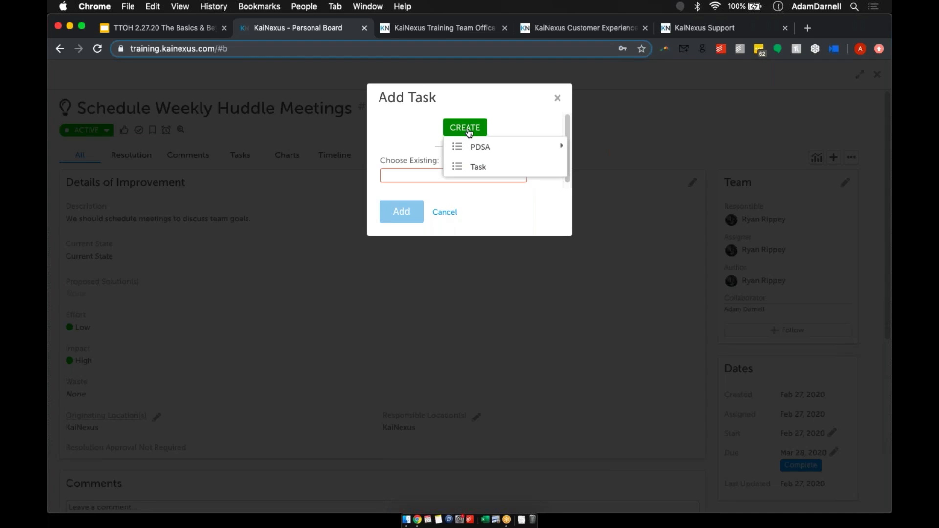
{"action": "left_click", "coordinate": [478, 167]}
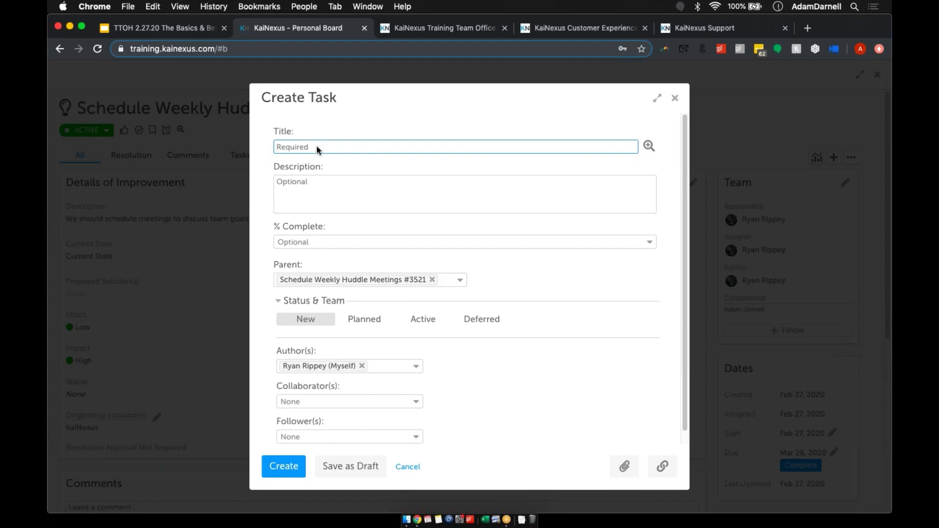
{"action": "type", "text": "Cross Reference Team Calendars"}
Set the task to Active, due 03/06/2020, with yourself as Responsible, and create it
{"action": "left_click", "coordinate": [419, 324]}
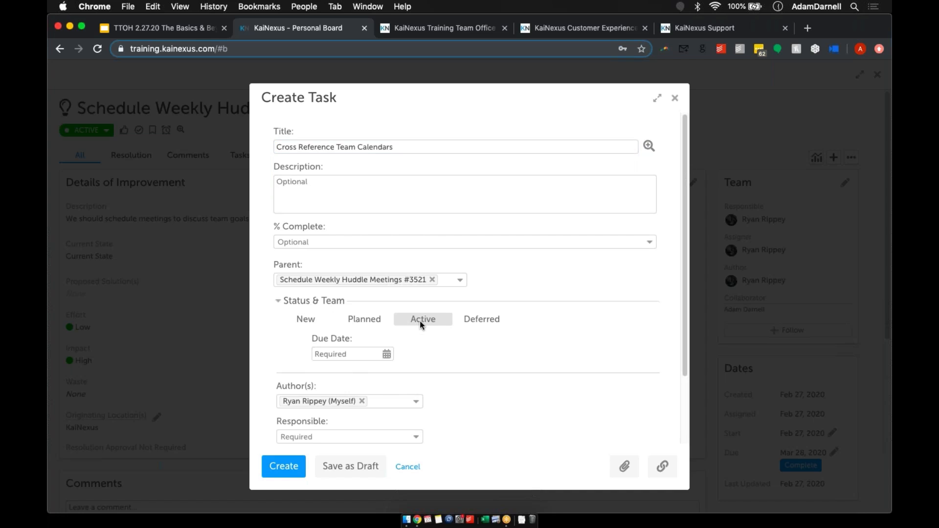
{"action": "left_click", "coordinate": [386, 354]}
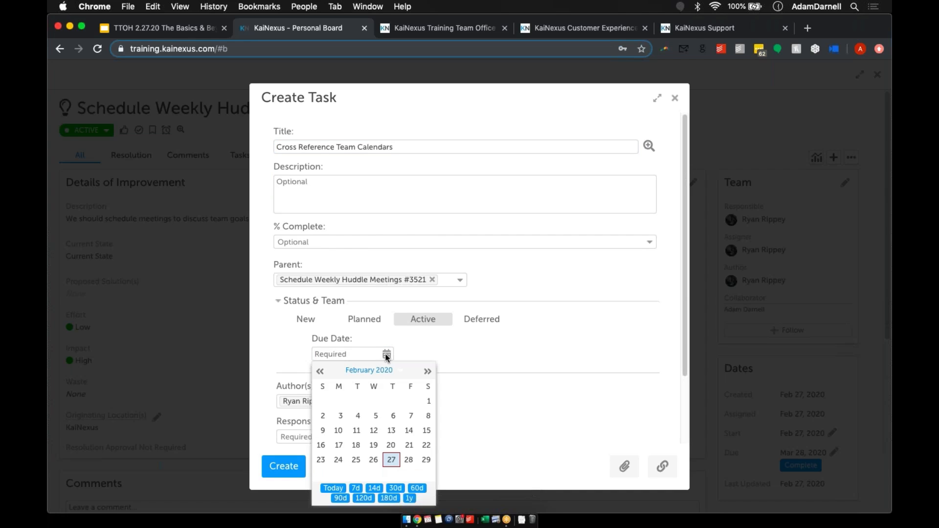
{"action": "left_click", "coordinate": [427, 372]}
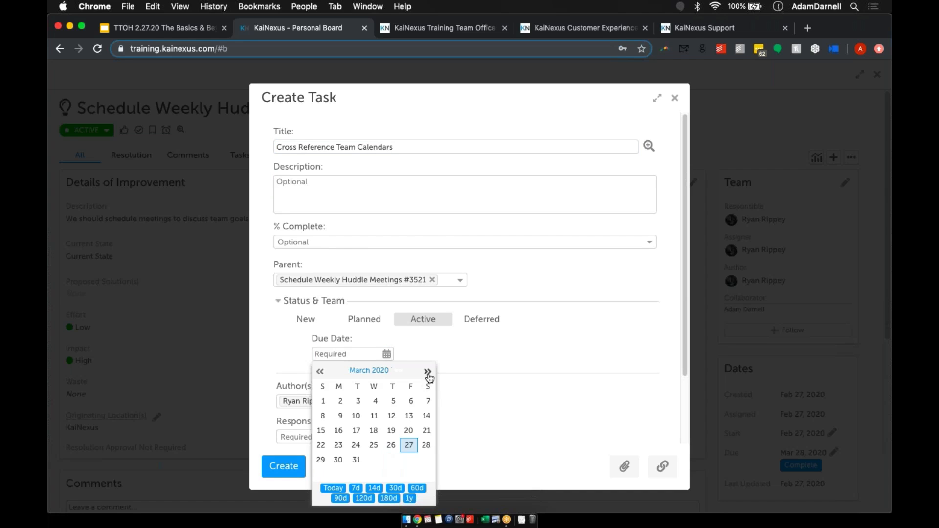
{"action": "left_click", "coordinate": [410, 403]}
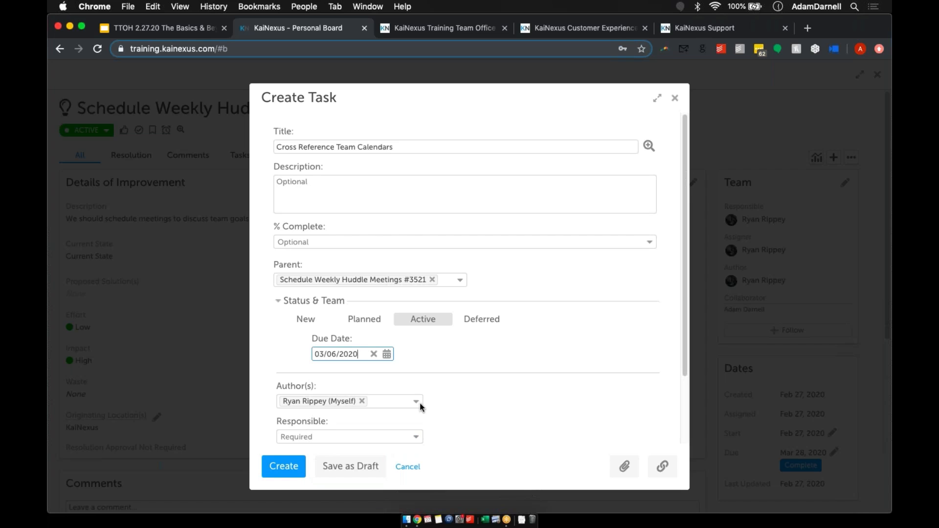
{"action": "left_click", "coordinate": [415, 437]}
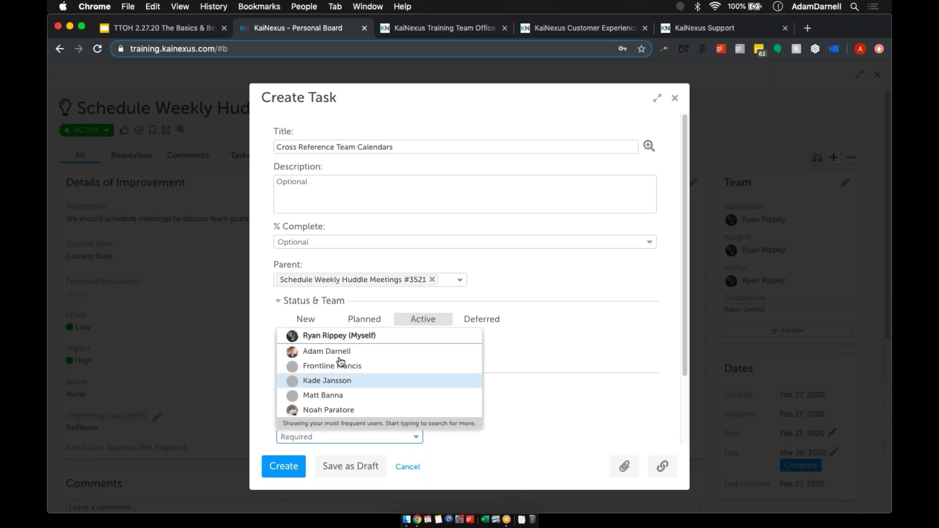
{"action": "left_click", "coordinate": [329, 334]}
{"action": "left_click", "coordinate": [279, 466]}
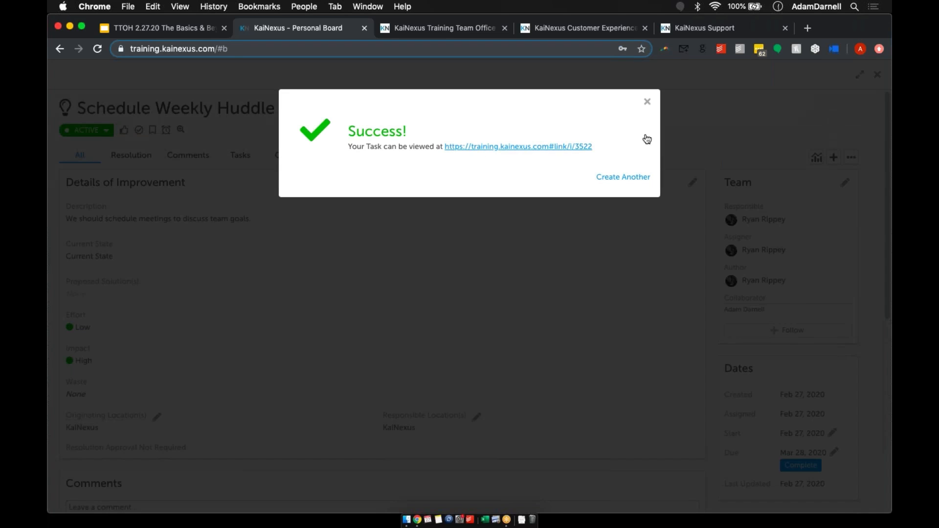
{"action": "left_click", "coordinate": [647, 102]}
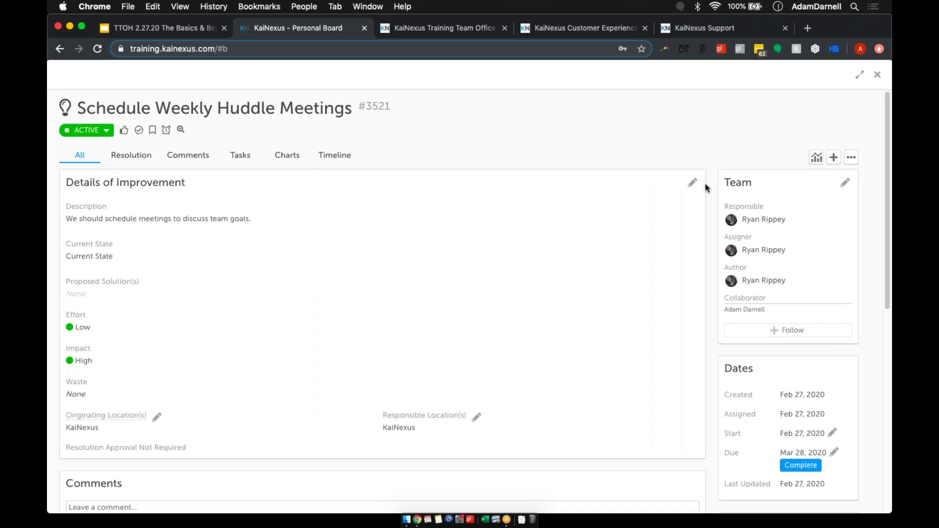
Open the Cross Reference Team Calendars task from the improvement's task list
{"action": "scroll", "coordinate": [706, 225], "scroll_direction": "down", "scroll_amount": 5}
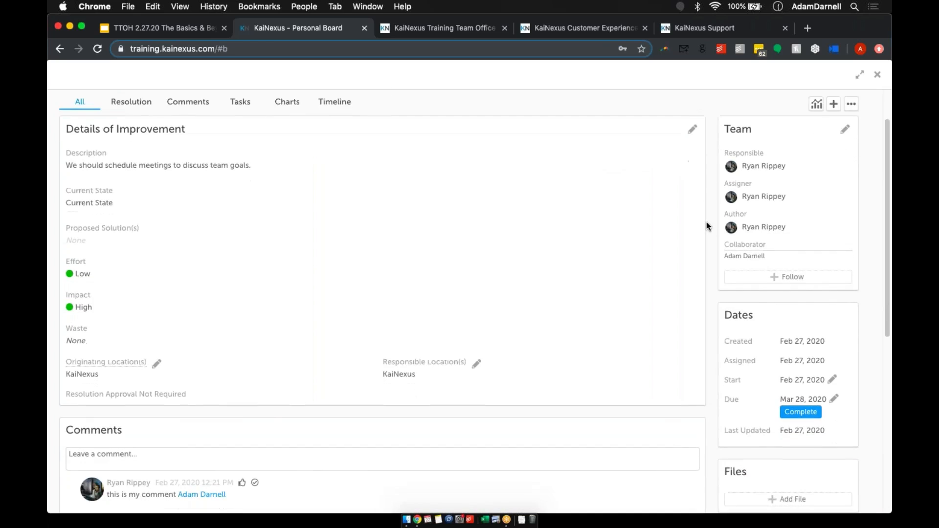
{"action": "scroll", "coordinate": [706, 226], "scroll_direction": "down", "scroll_amount": 4}
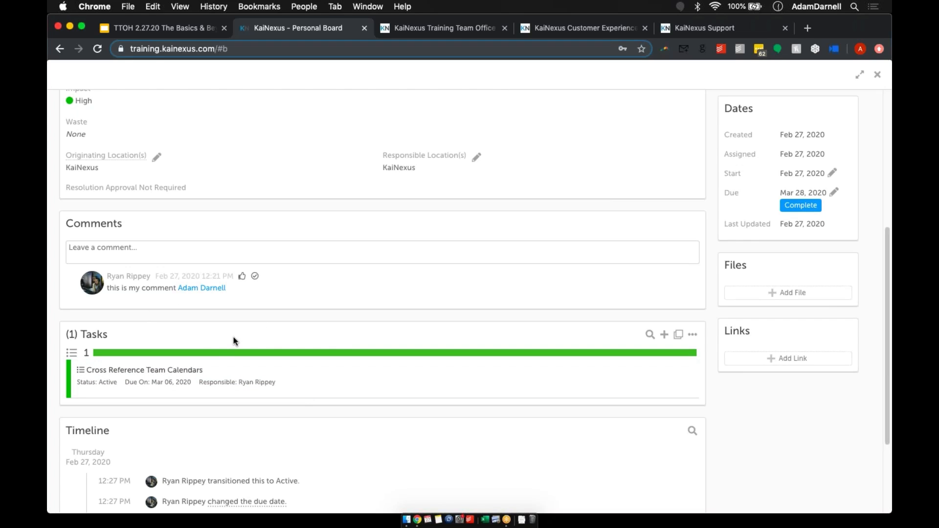
{"action": "left_click", "coordinate": [144, 385]}
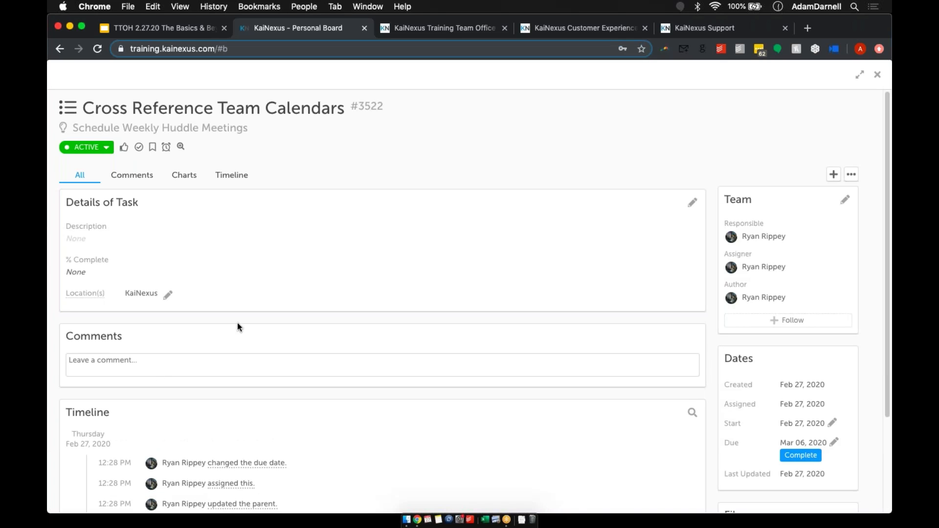
Mark the Cross Reference Team Calendars task as Complete without adding a comment
{"action": "scroll", "coordinate": [238, 327], "scroll_direction": "down", "scroll_amount": 3}
{"action": "scroll", "coordinate": [238, 327], "scroll_direction": "up", "scroll_amount": 3}
{"action": "left_click", "coordinate": [106, 148]}
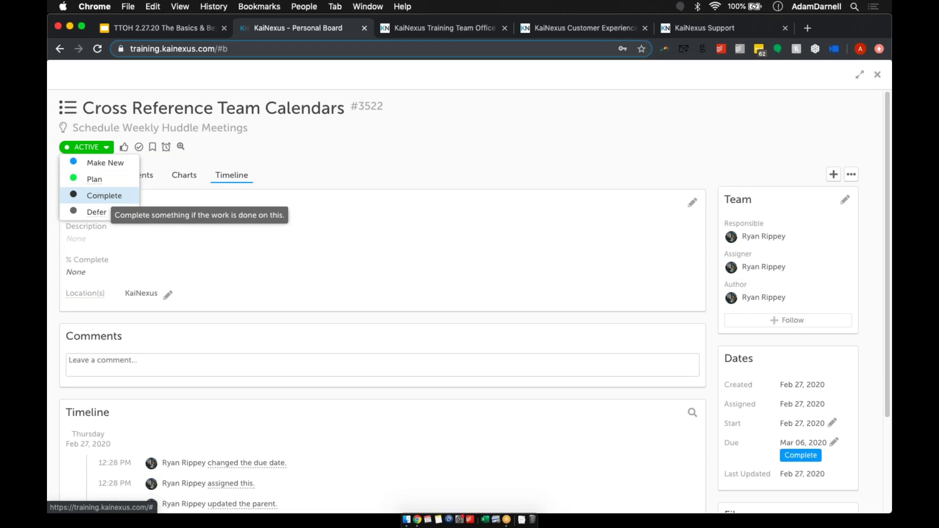
{"action": "left_click", "coordinate": [278, 166]}
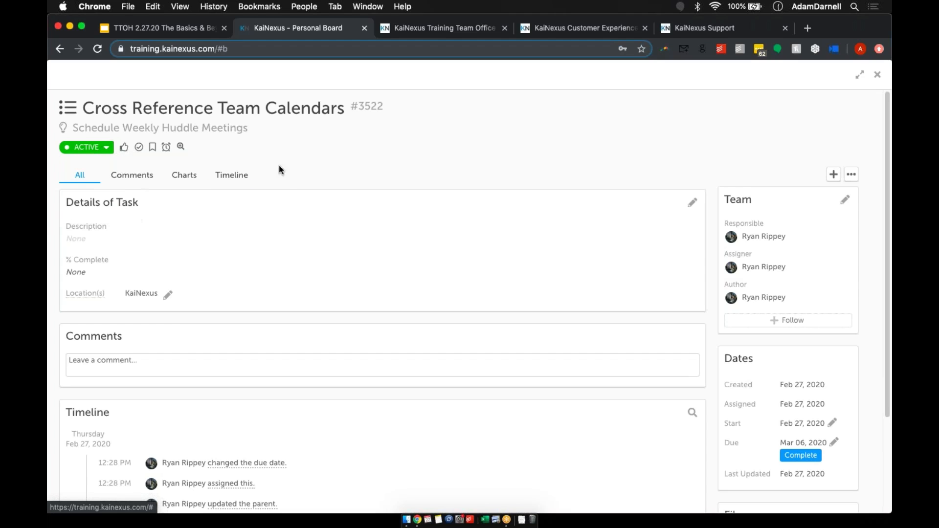
{"action": "left_click", "coordinate": [794, 455]}
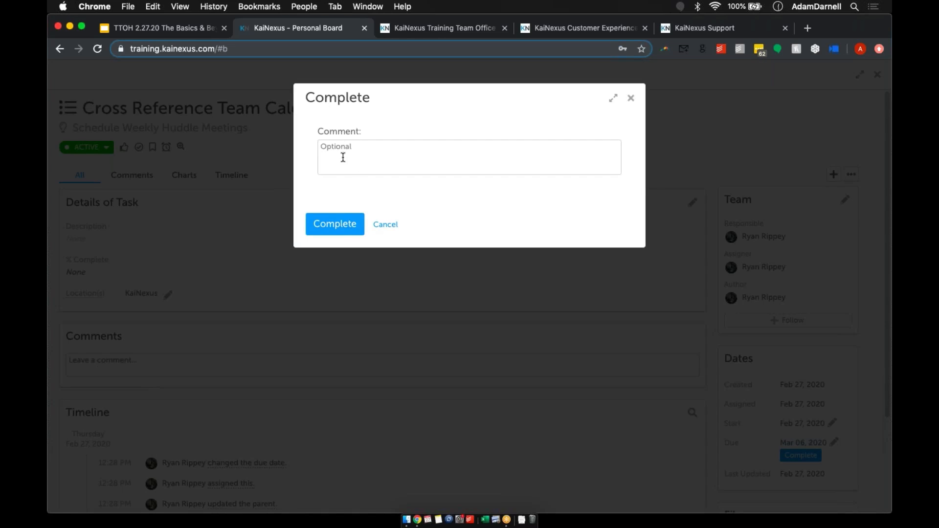
{"action": "left_click", "coordinate": [342, 230]}
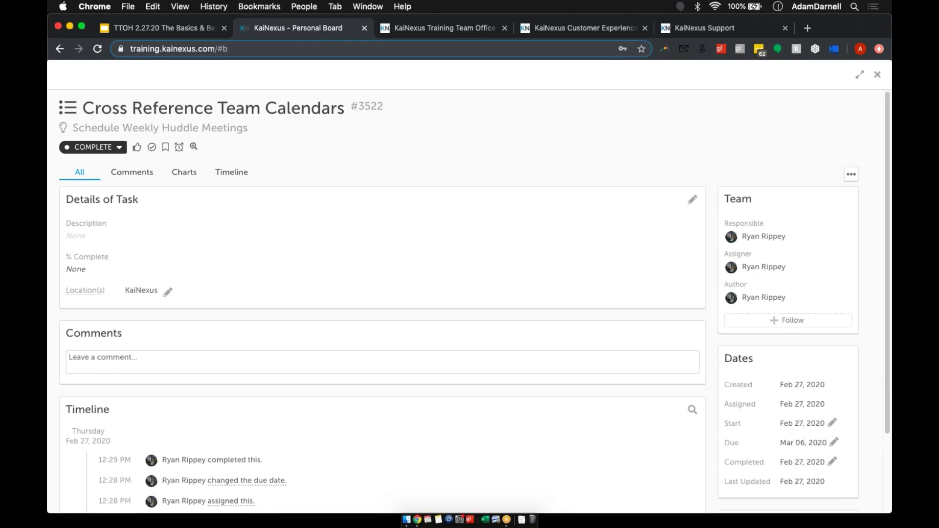
Start resolving the parent improvement Schedule Weekly Huddle Meetings and enter "Outcome" as the resolution's outcome
{"action": "left_click", "coordinate": [202, 131]}
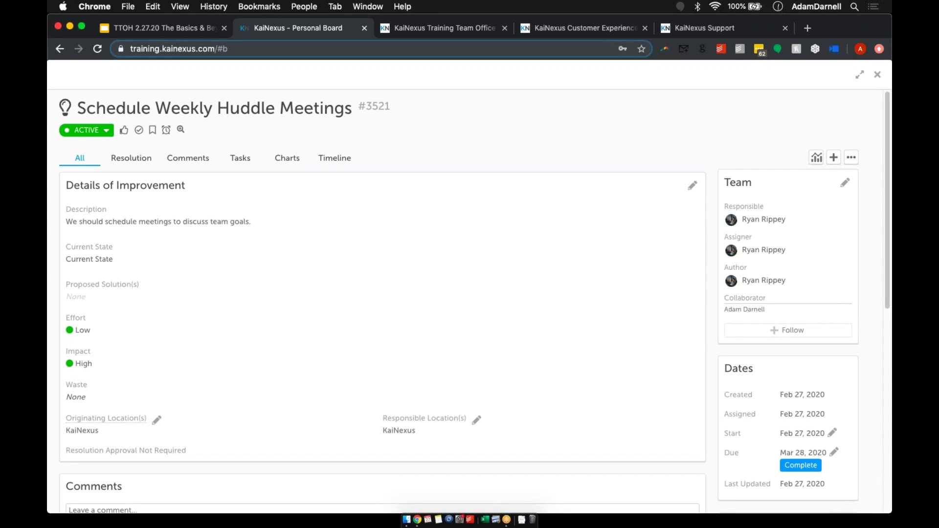
{"action": "left_click", "coordinate": [106, 131]}
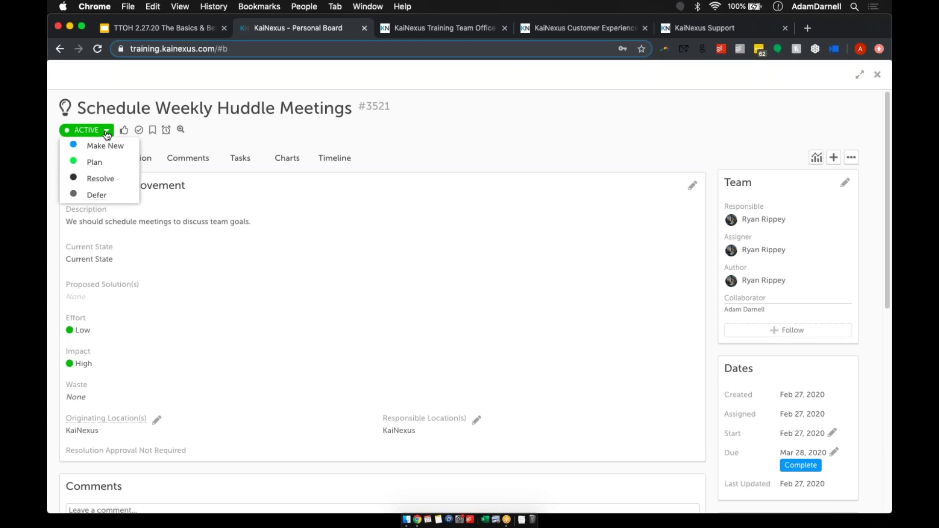
{"action": "left_click", "coordinate": [111, 183]}
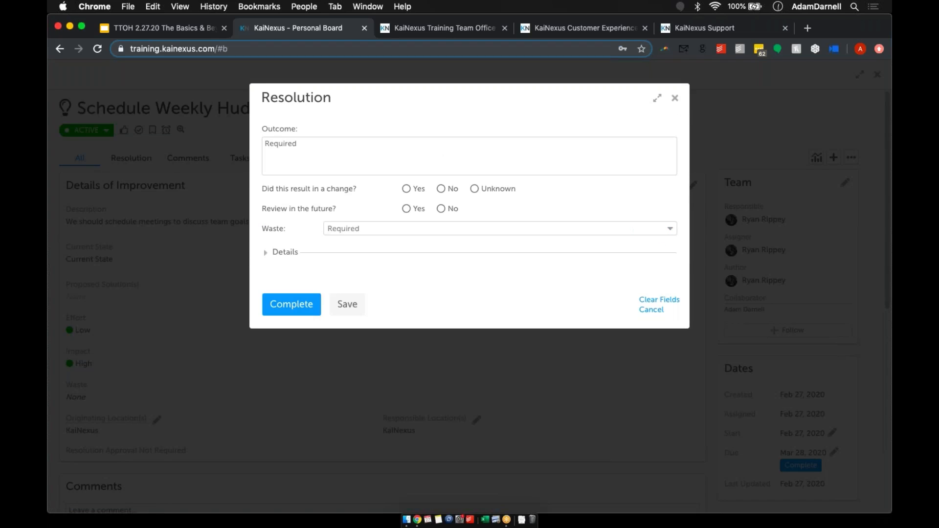
{"action": "left_click", "coordinate": [277, 150]}
{"action": "type", "text": "Otcome"}
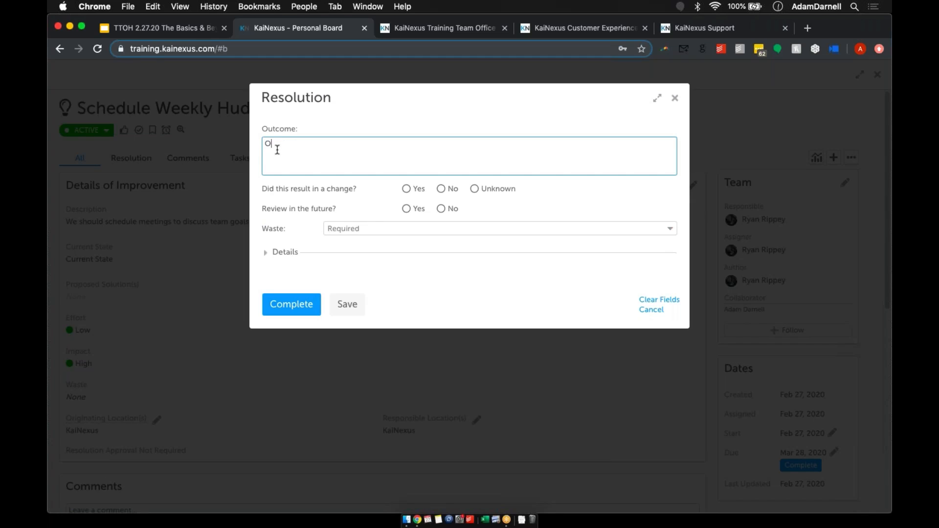
{"action": "key", "text": "BackSpace"}
{"action": "key", "text": "BackSpace"}
{"action": "key", "text": "BackSpace"}
{"action": "key", "text": "BackSpace"}
{"action": "key", "text": "BackSpace"}
{"action": "type", "text": "utcome"}
Record a resulting change with Cost Savings impact, no future review and Transportation waste, and complete the improvement with the team notified by Digest
{"action": "left_click", "coordinate": [406, 189]}
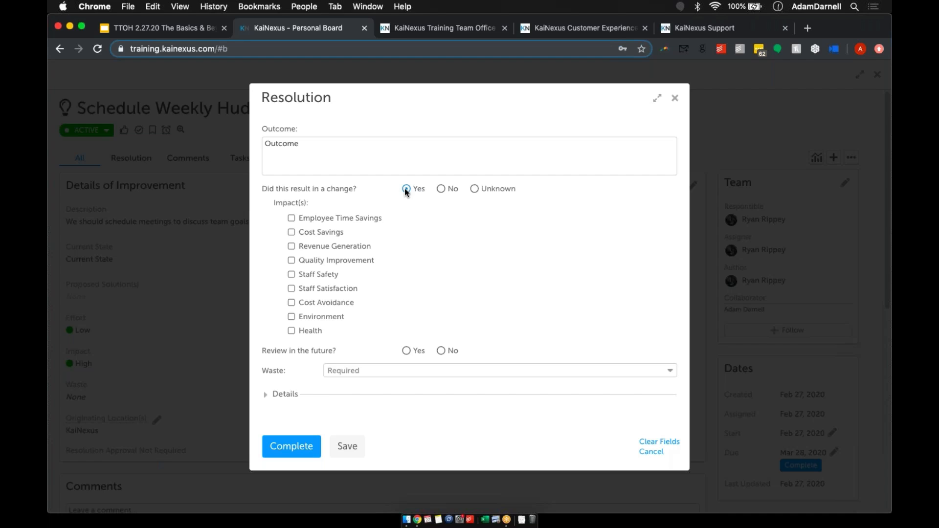
{"action": "left_click", "coordinate": [291, 233]}
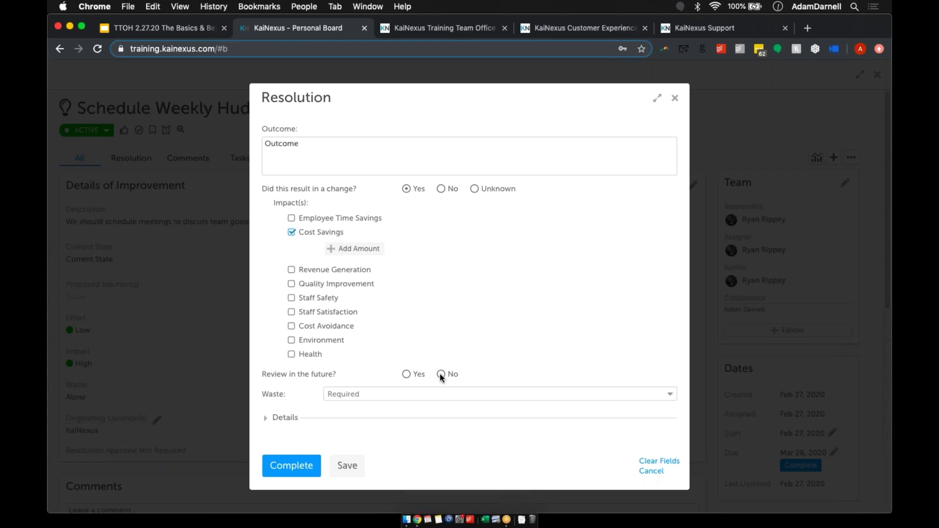
{"action": "left_click", "coordinate": [412, 393]}
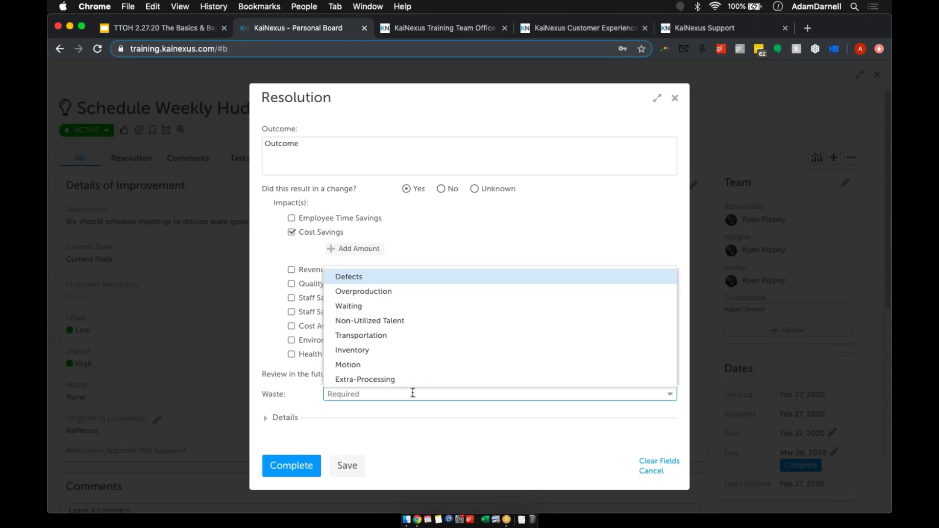
{"action": "left_click", "coordinate": [367, 335]}
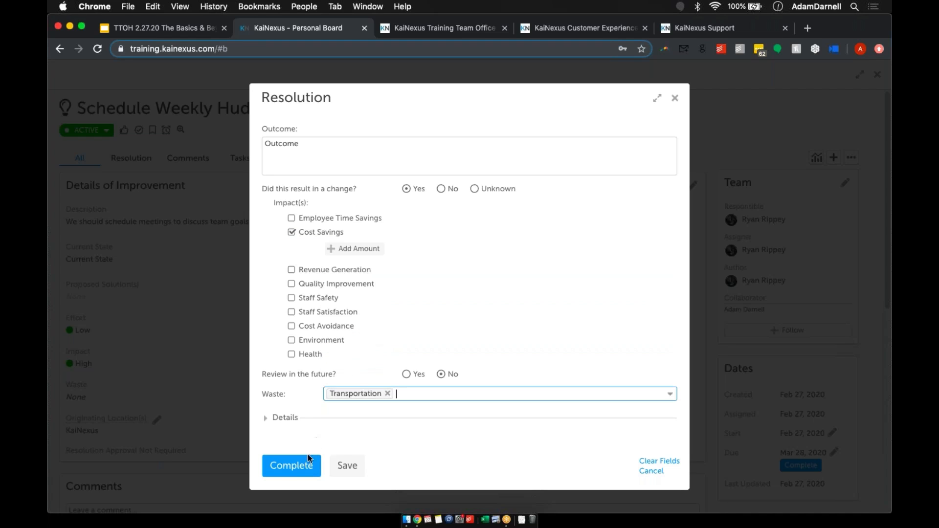
{"action": "left_click", "coordinate": [273, 464]}
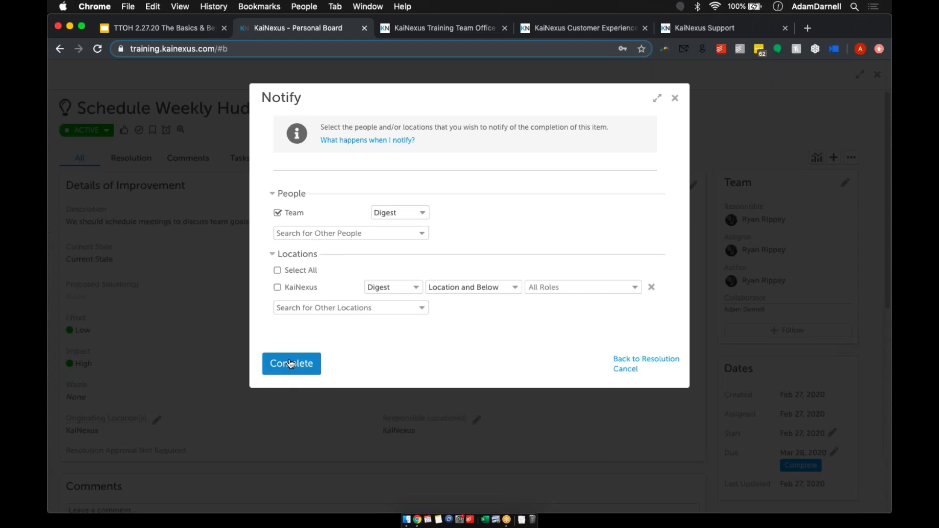
{"action": "left_click", "coordinate": [290, 364]}
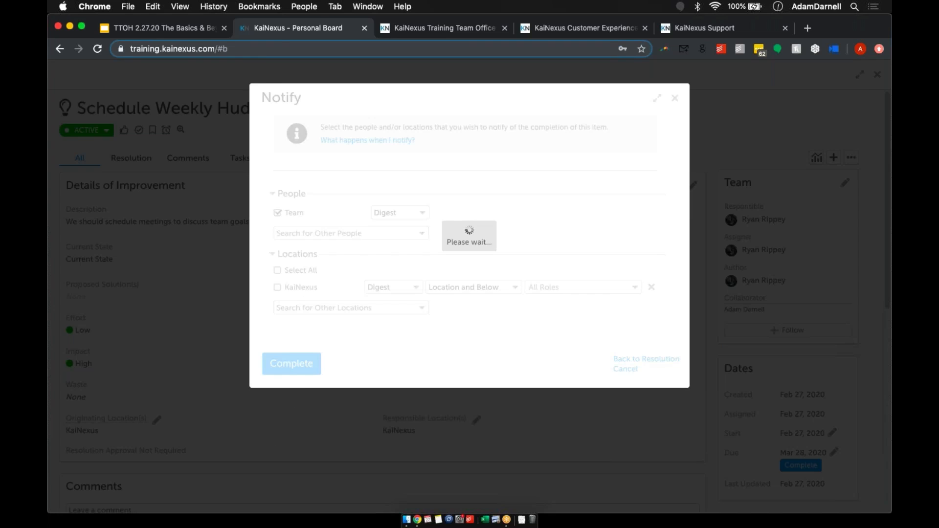
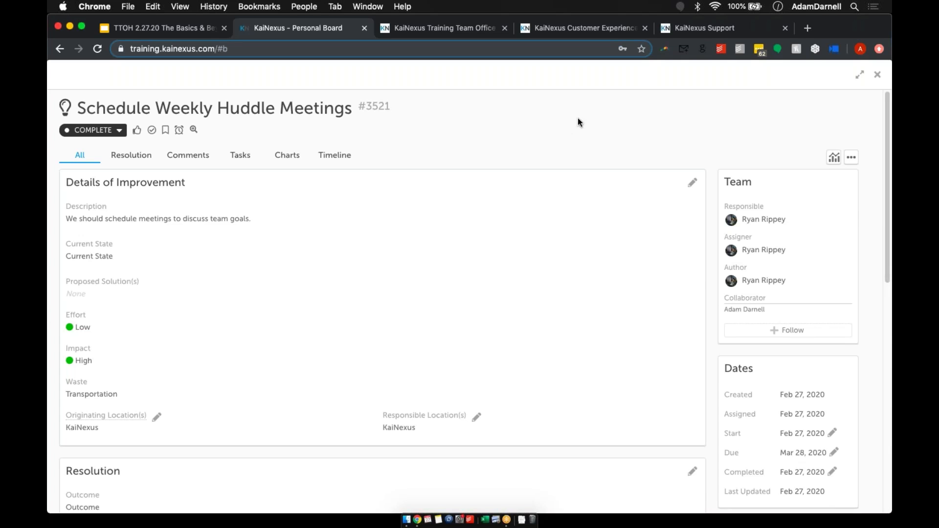
Close the open improvement and task windows to return to the Personal Board
{"action": "left_click", "coordinate": [877, 77]}
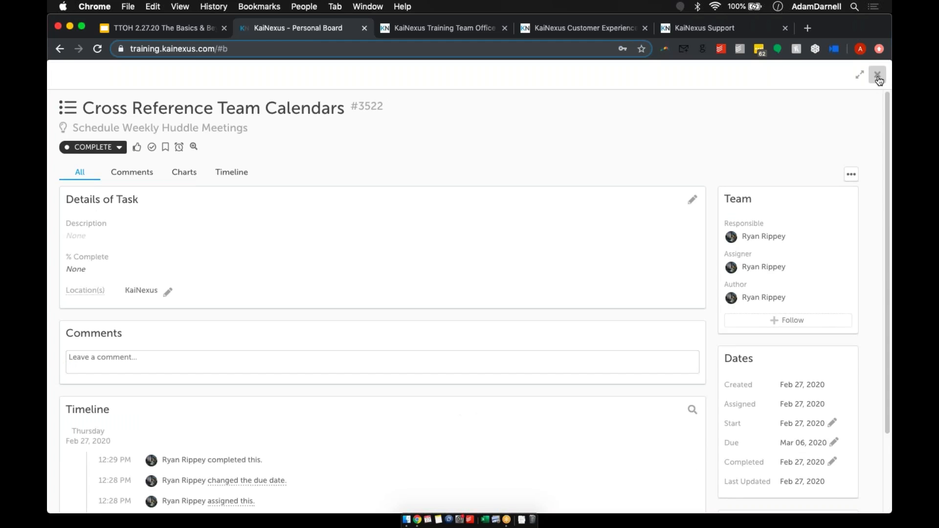
{"action": "left_click", "coordinate": [877, 77]}
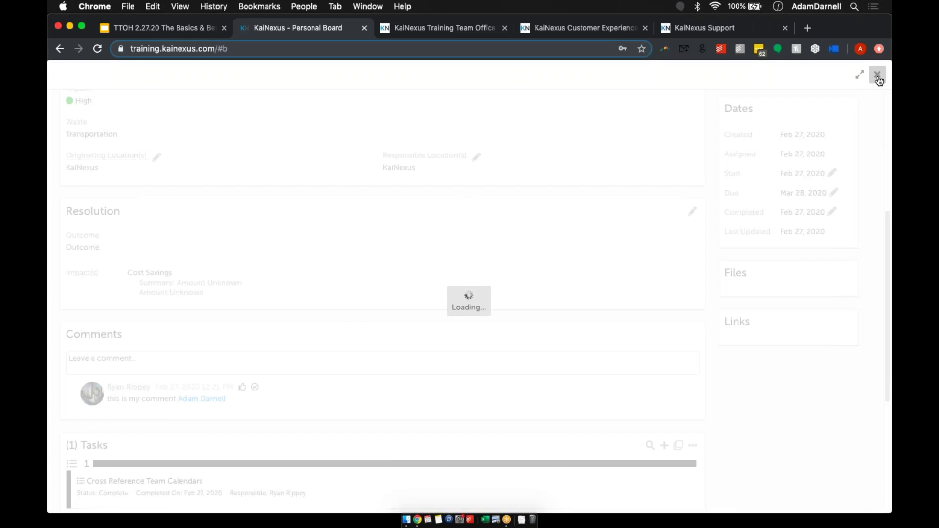
{"action": "left_click", "coordinate": [878, 77]}
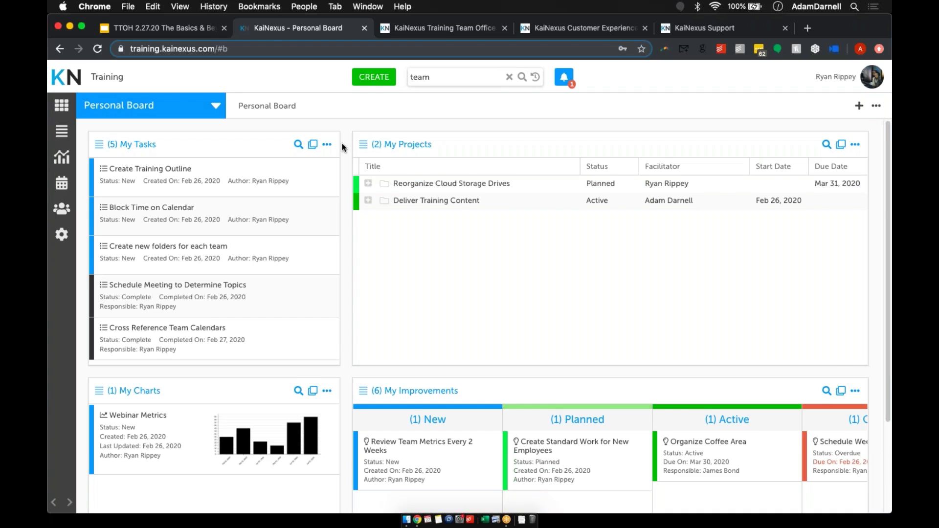
Expand the Reorganize Cloud Storage Drives and Deliver Training Content projects in the My Projects card to show their child items
{"action": "scroll", "coordinate": [343, 147], "scroll_direction": "down", "scroll_amount": 3}
{"action": "scroll", "coordinate": [342, 147], "scroll_direction": "up", "scroll_amount": 3}
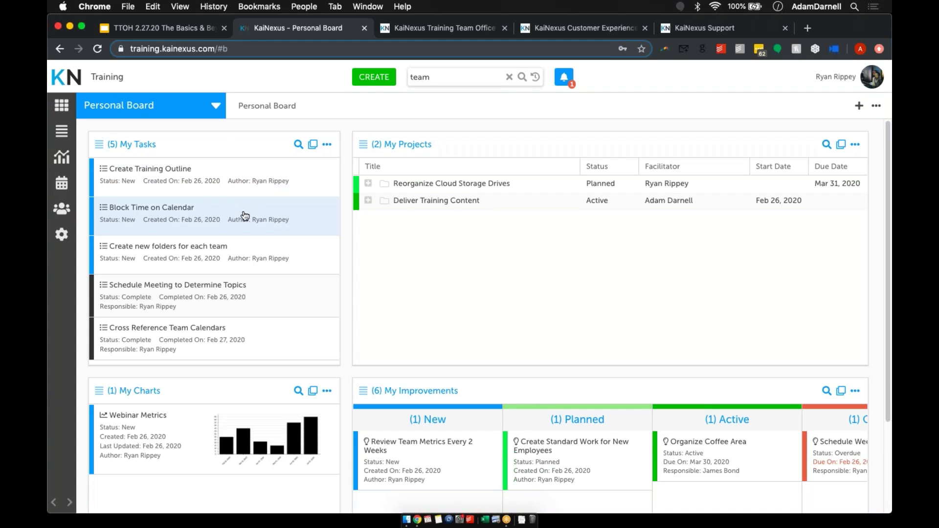
{"action": "scroll", "coordinate": [245, 216], "scroll_direction": "down", "scroll_amount": 1}
{"action": "scroll", "coordinate": [245, 215], "scroll_direction": "up", "scroll_amount": 1}
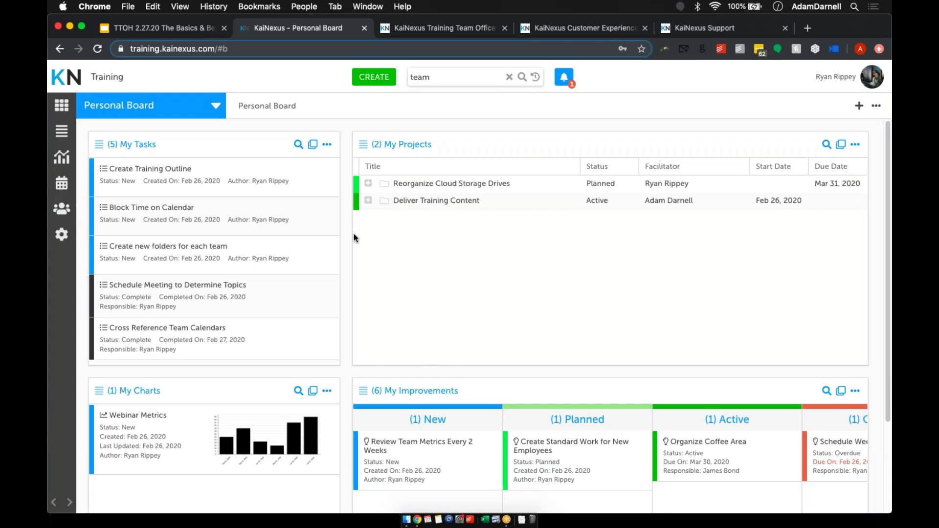
{"action": "left_click", "coordinate": [369, 184]}
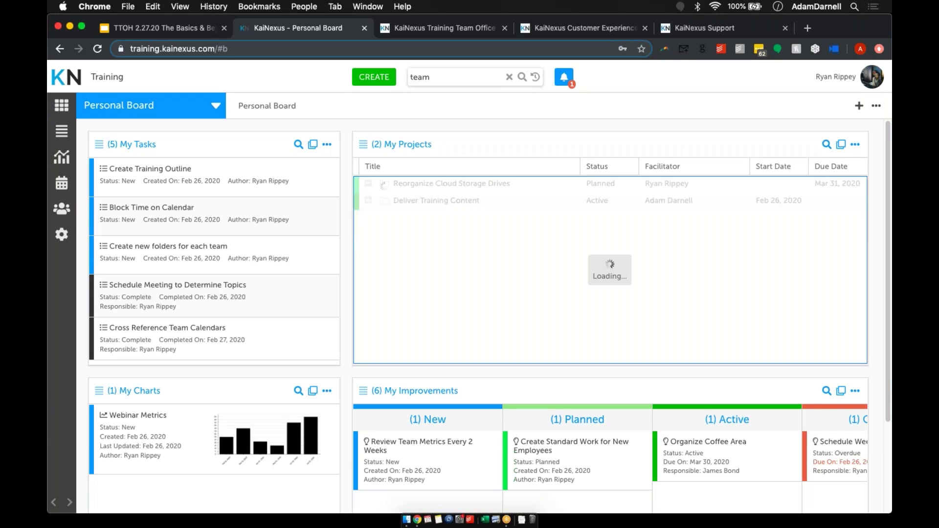
{"action": "left_click", "coordinate": [367, 235]}
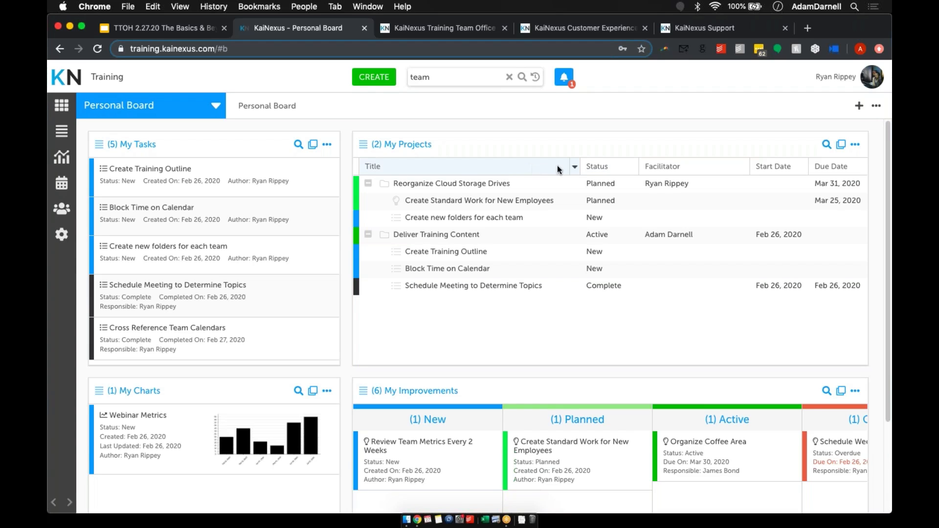
View the column configuration for the My Projects list and its available columns, and close it without saving
{"action": "left_click", "coordinate": [575, 168]}
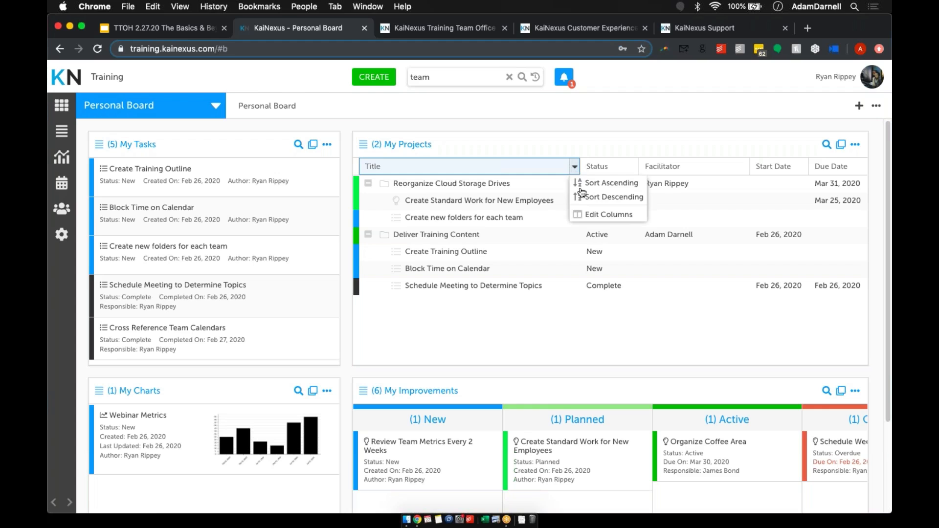
{"action": "left_click", "coordinate": [587, 215]}
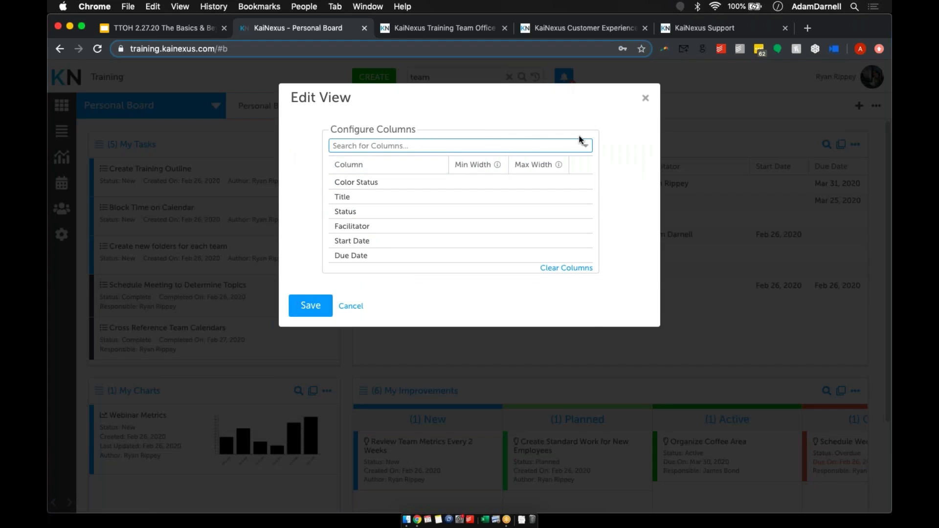
{"action": "left_click", "coordinate": [585, 145]}
{"action": "left_click", "coordinate": [606, 132]}
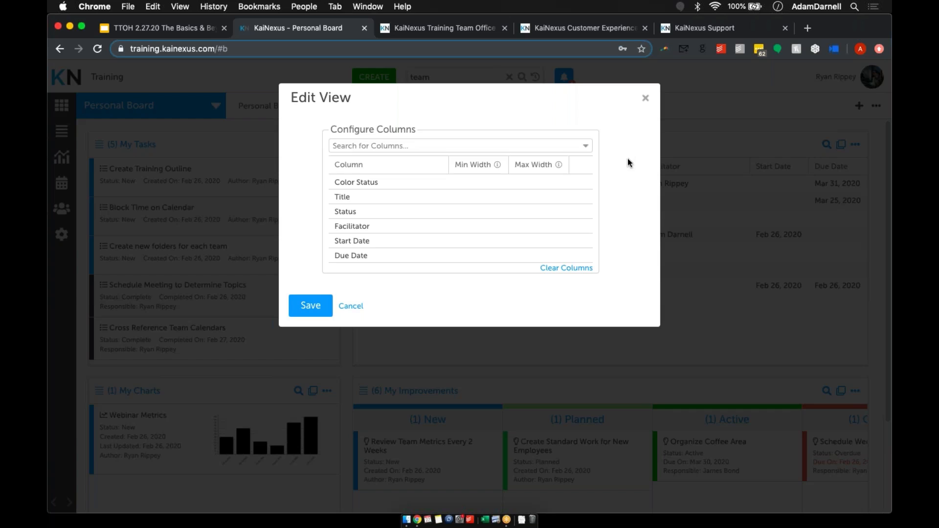
{"action": "left_click", "coordinate": [645, 97]}
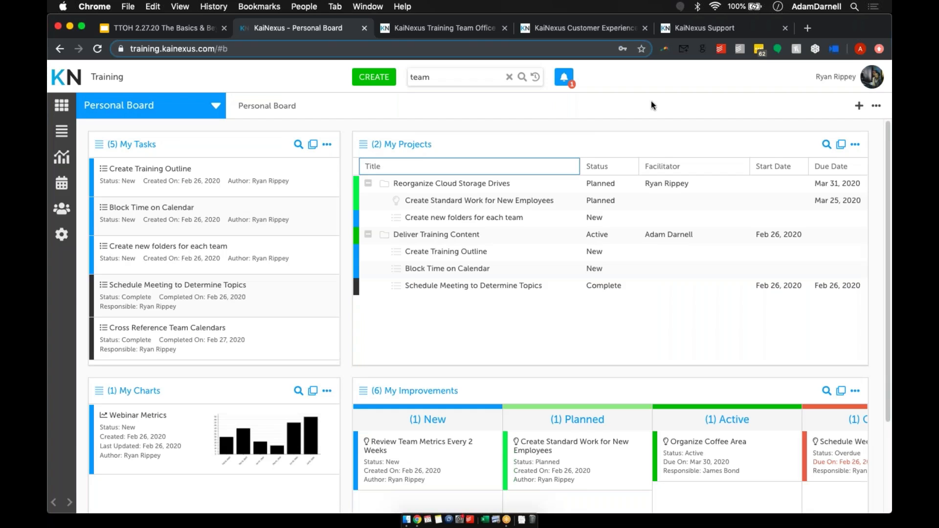
Review the Tree layout's card view and expand view column settings for My Projects, and close them without saving
{"action": "left_click", "coordinate": [854, 145]}
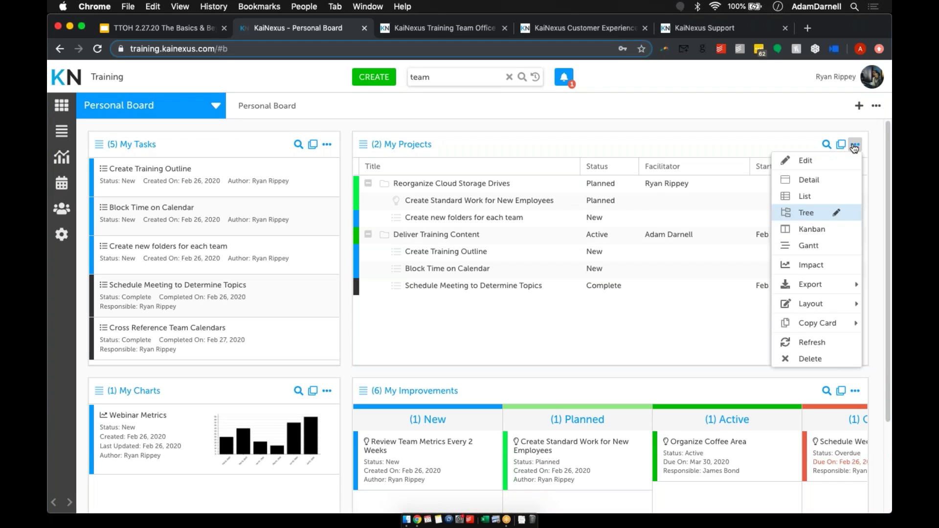
{"action": "left_click", "coordinate": [838, 214]}
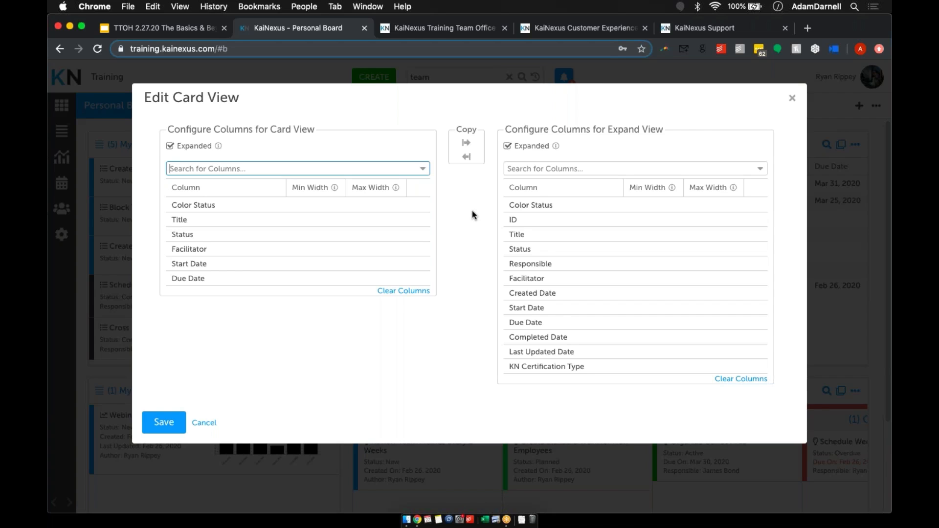
{"action": "left_click", "coordinate": [792, 99]}
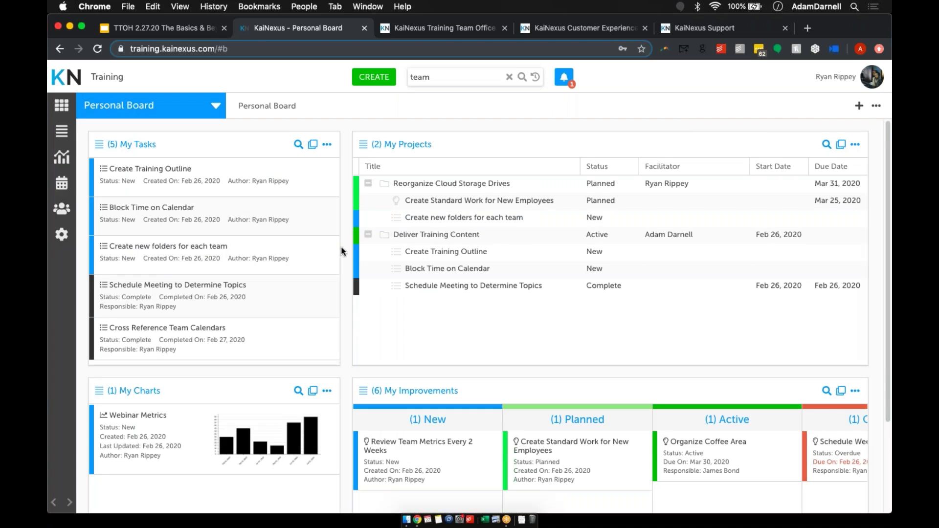
Examine the status columns of the My Improvements Kanban card, from New through Planned and Active to Overdue
{"action": "scroll", "coordinate": [342, 248], "scroll_direction": "down", "scroll_amount": 3}
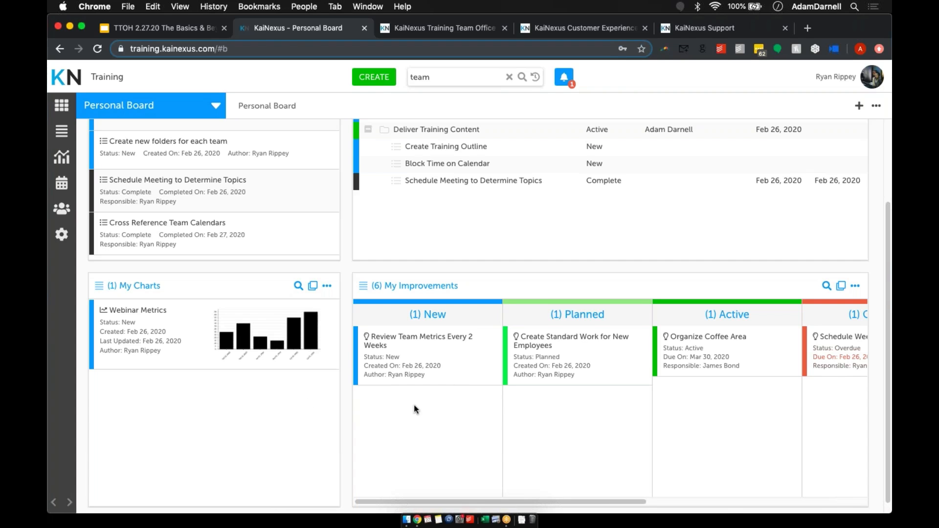
{"action": "scroll", "coordinate": [414, 408], "scroll_direction": "right", "scroll_amount": 2}
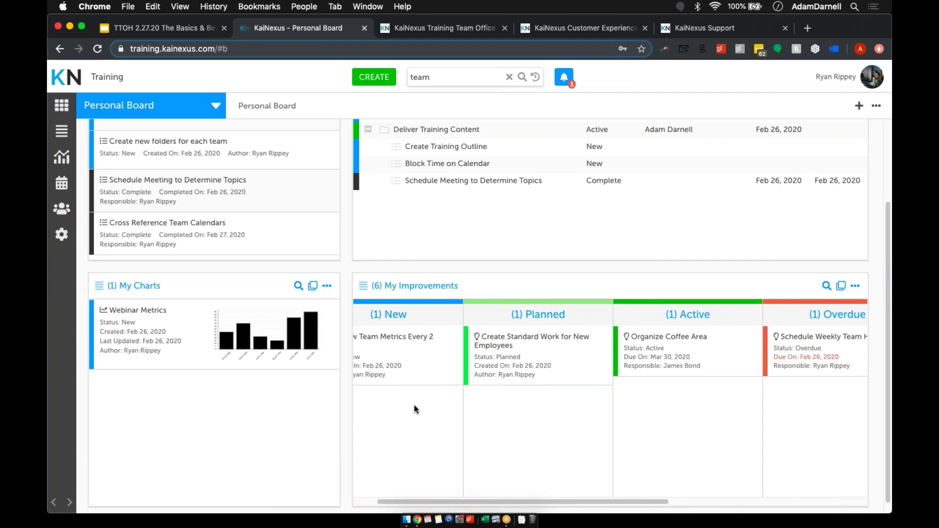
{"action": "scroll", "coordinate": [414, 409], "scroll_direction": "left", "scroll_amount": 2}
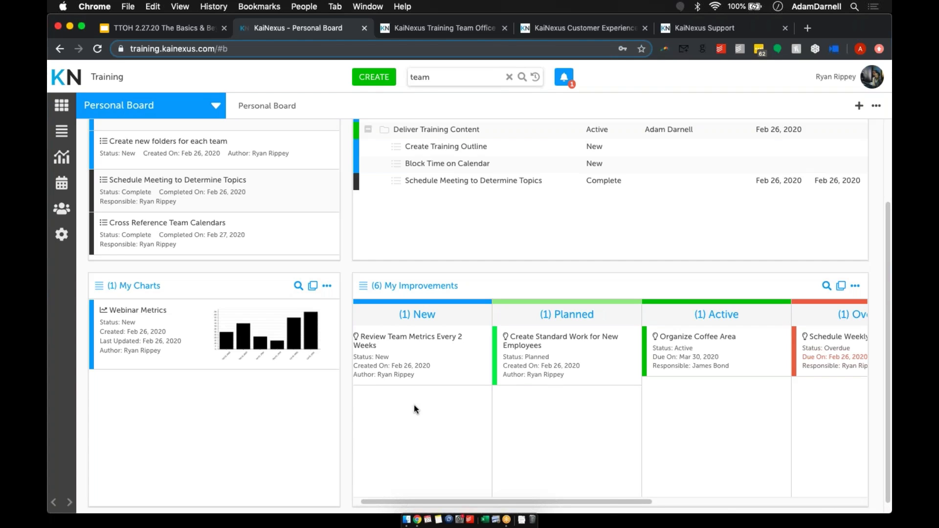
{"action": "scroll", "coordinate": [414, 404], "scroll_direction": "right", "scroll_amount": 2}
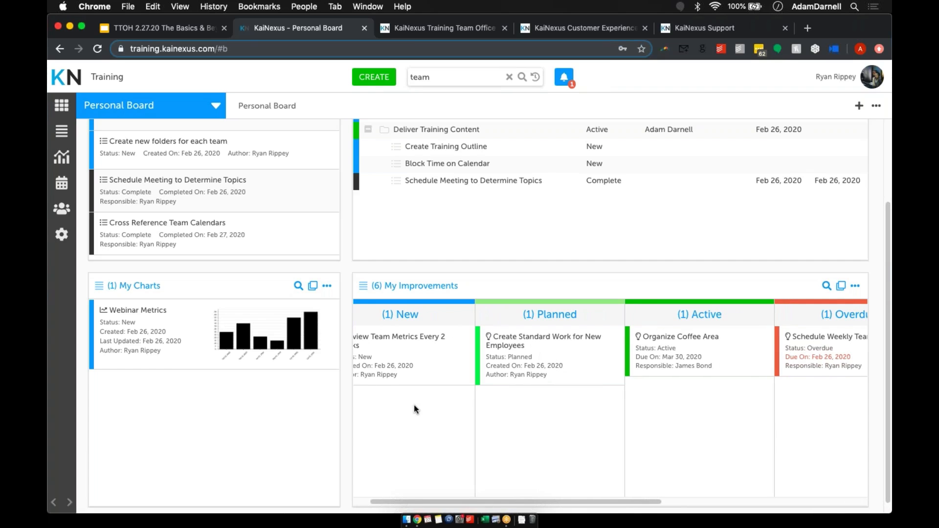
{"action": "scroll", "coordinate": [414, 409], "scroll_direction": "right", "scroll_amount": 2}
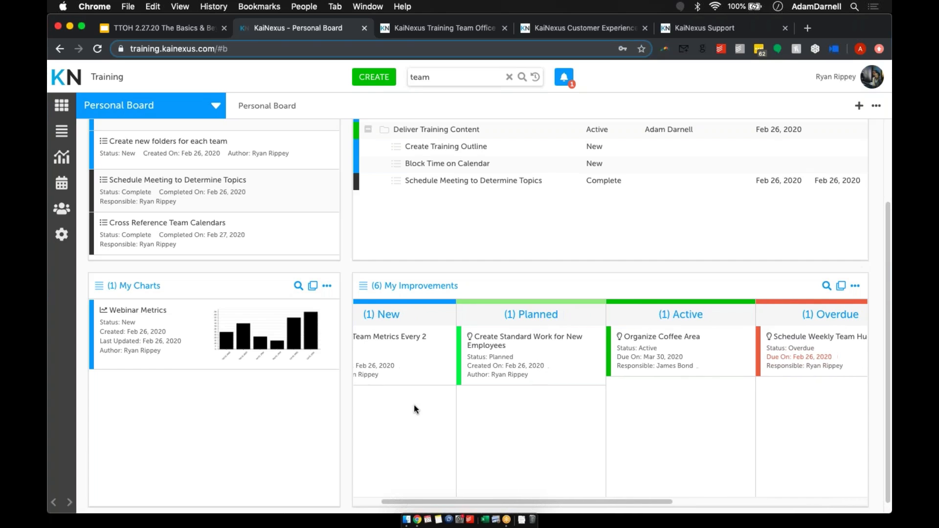
{"action": "scroll", "coordinate": [413, 408], "scroll_direction": "right", "scroll_amount": 3}
{"action": "scroll", "coordinate": [413, 406], "scroll_direction": "right", "scroll_amount": 2}
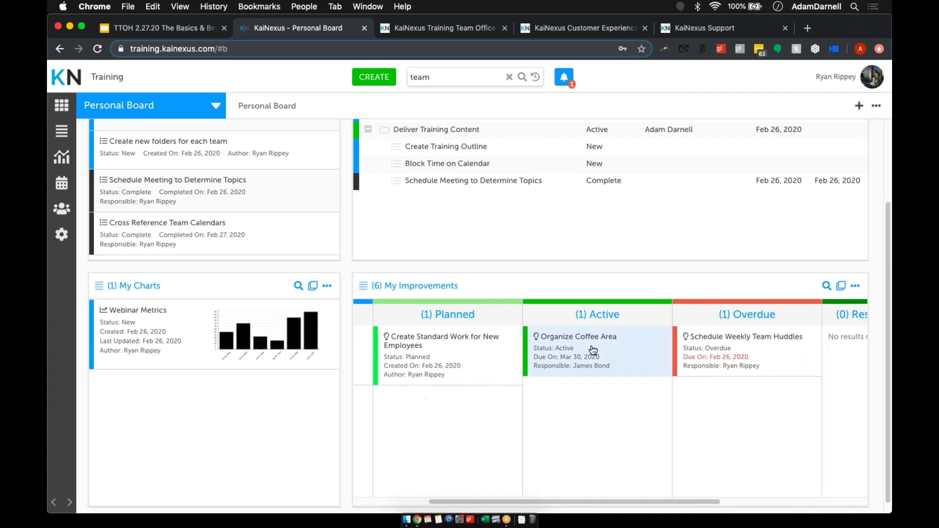
Examine the Overdue, Resolution Submitted and Complete columns of the My Improvements Kanban card and return to its New column
{"action": "scroll", "coordinate": [593, 349], "scroll_direction": "right", "scroll_amount": 4}
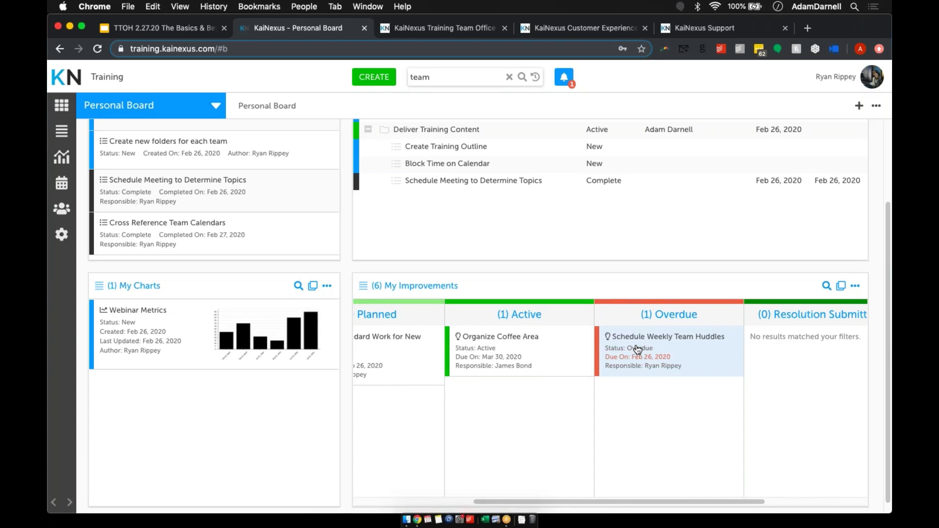
{"action": "scroll", "coordinate": [637, 349], "scroll_direction": "right", "scroll_amount": 7}
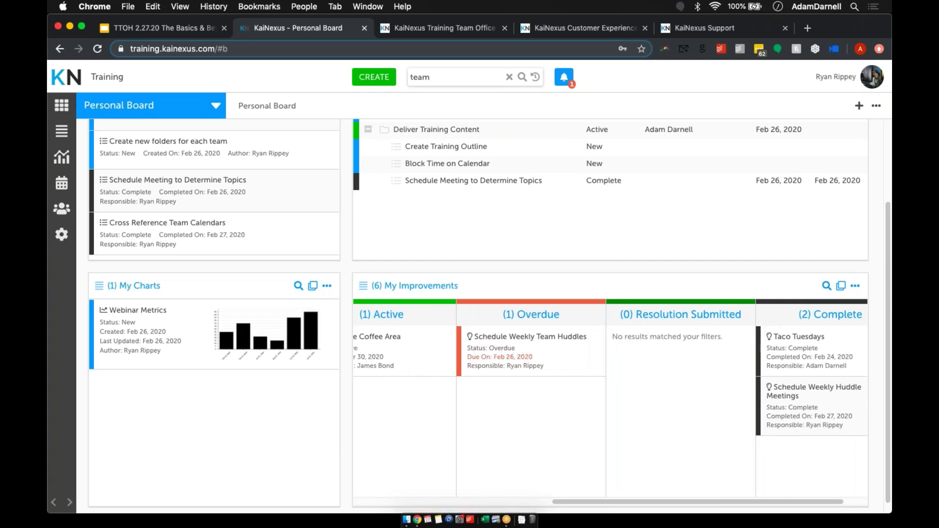
{"action": "scroll", "coordinate": [605, 401], "scroll_direction": "right", "scroll_amount": 3}
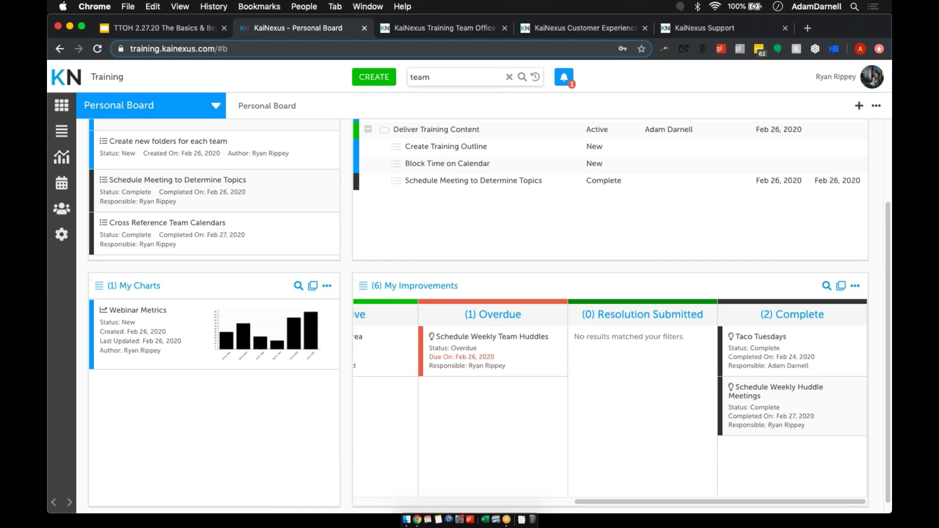
{"action": "scroll", "coordinate": [424, 320], "scroll_direction": "left", "scroll_amount": 3}
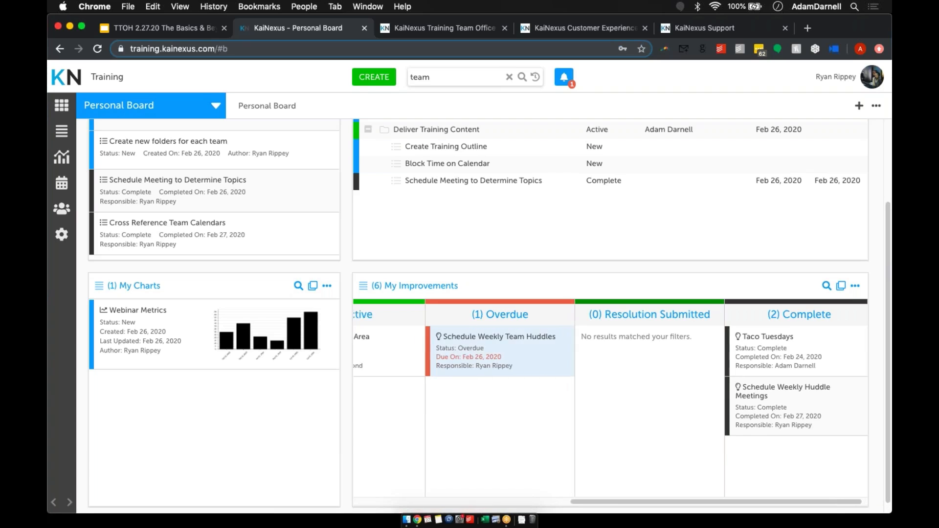
{"action": "scroll", "coordinate": [481, 352], "scroll_direction": "left", "scroll_amount": 3}
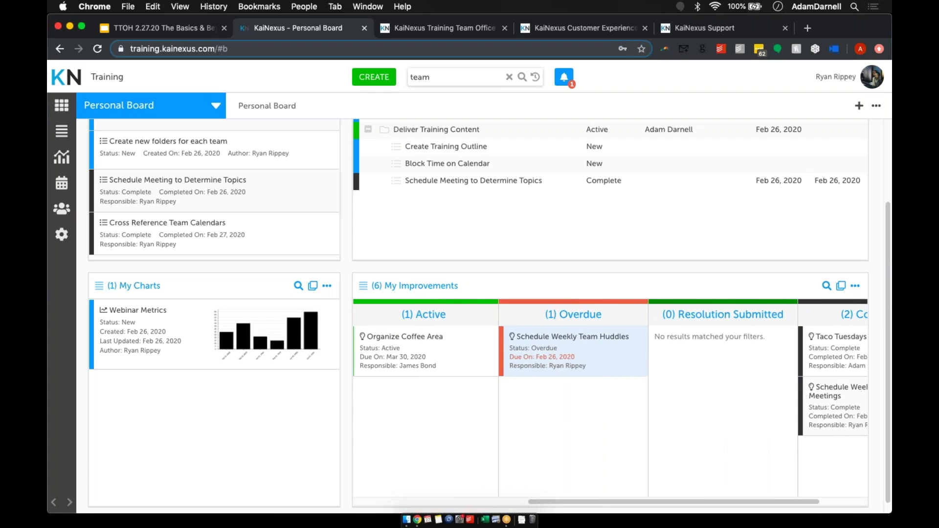
{"action": "scroll", "coordinate": [440, 352], "scroll_direction": "left", "scroll_amount": 5}
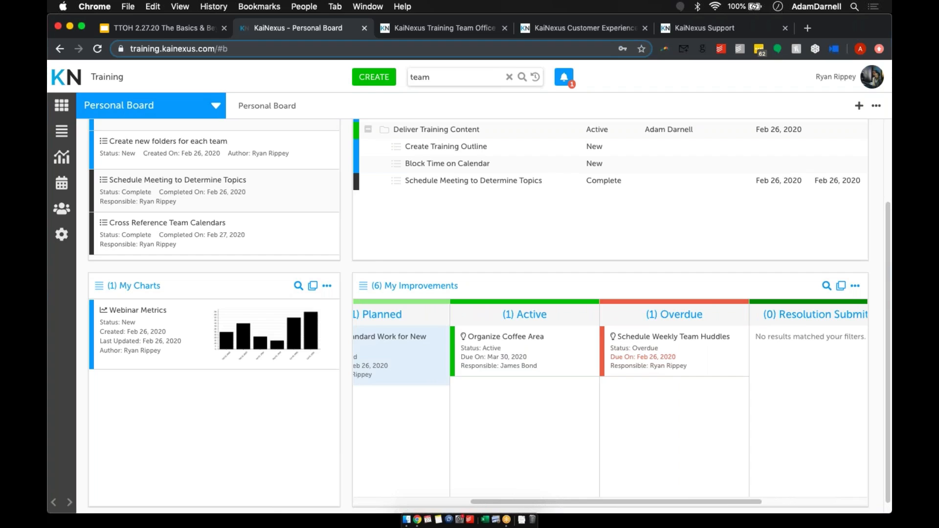
{"action": "scroll", "coordinate": [377, 299], "scroll_direction": "left", "scroll_amount": 7}
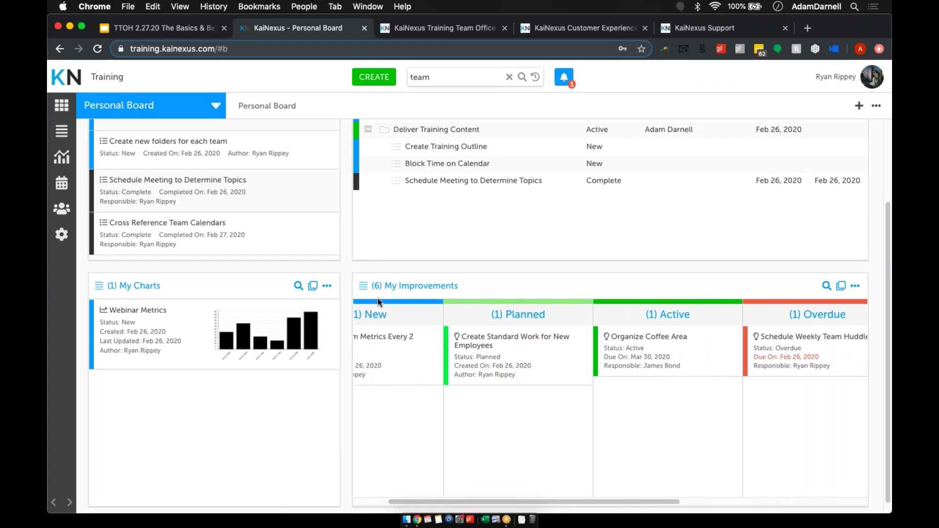
{"action": "scroll", "coordinate": [400, 346], "scroll_direction": "up", "scroll_amount": 1}
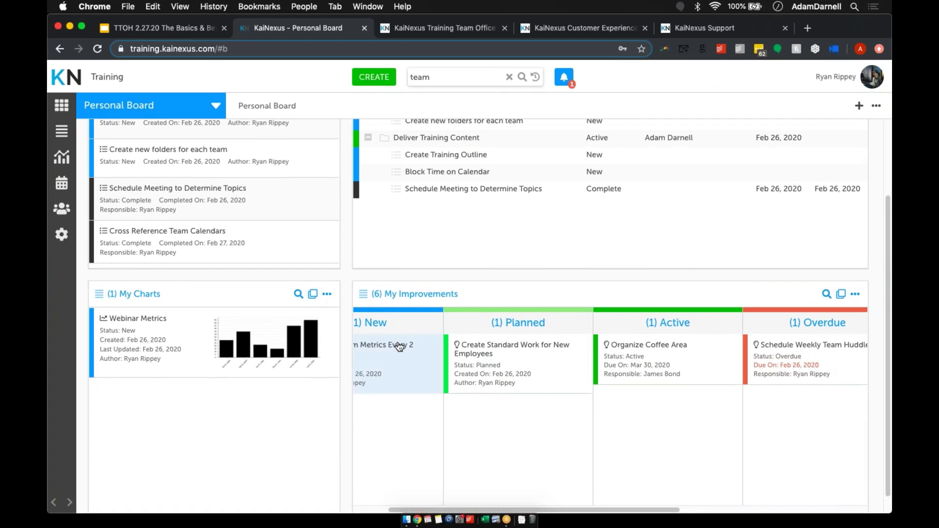
{"action": "scroll", "coordinate": [400, 347], "scroll_direction": "right", "scroll_amount": 1}
{"action": "scroll", "coordinate": [400, 347], "scroll_direction": "left", "scroll_amount": 2}
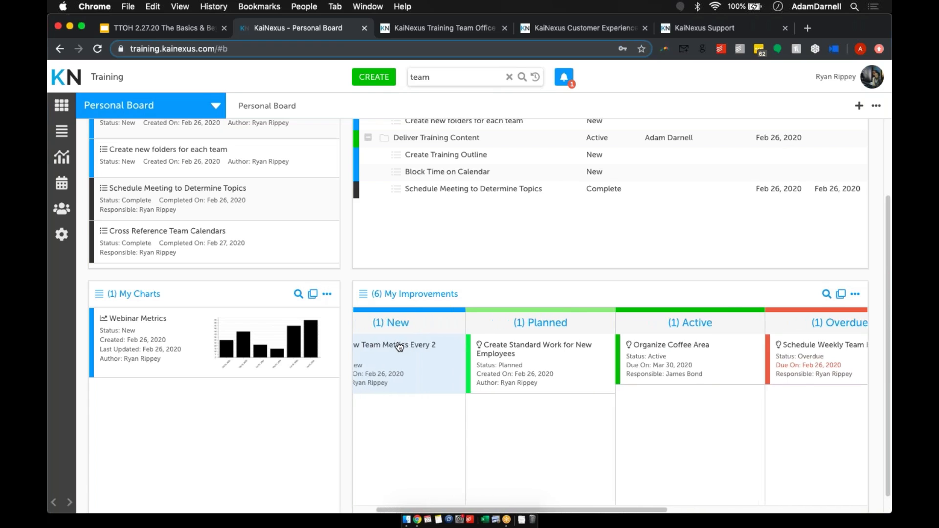
{"action": "scroll", "coordinate": [400, 347], "scroll_direction": "left", "scroll_amount": 2}
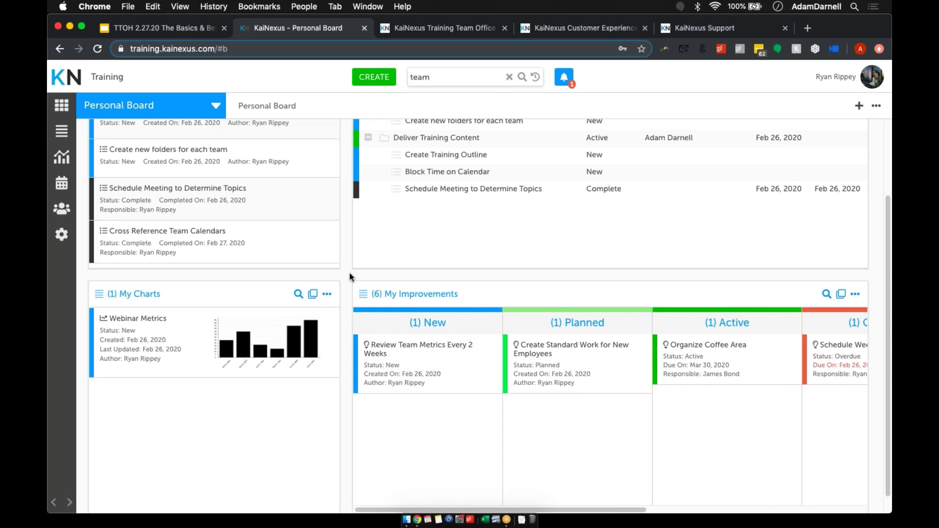
{"action": "scroll", "coordinate": [350, 275], "scroll_direction": "up", "scroll_amount": 3}
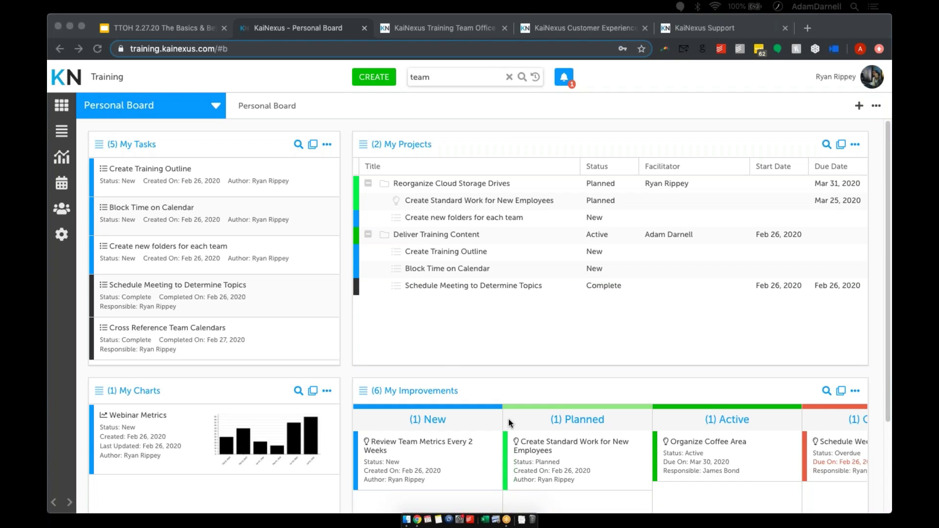
{"action": "scroll", "coordinate": [509, 423], "scroll_direction": "down", "scroll_amount": 5}
{"action": "scroll", "coordinate": [508, 423], "scroll_direction": "left", "scroll_amount": 3}
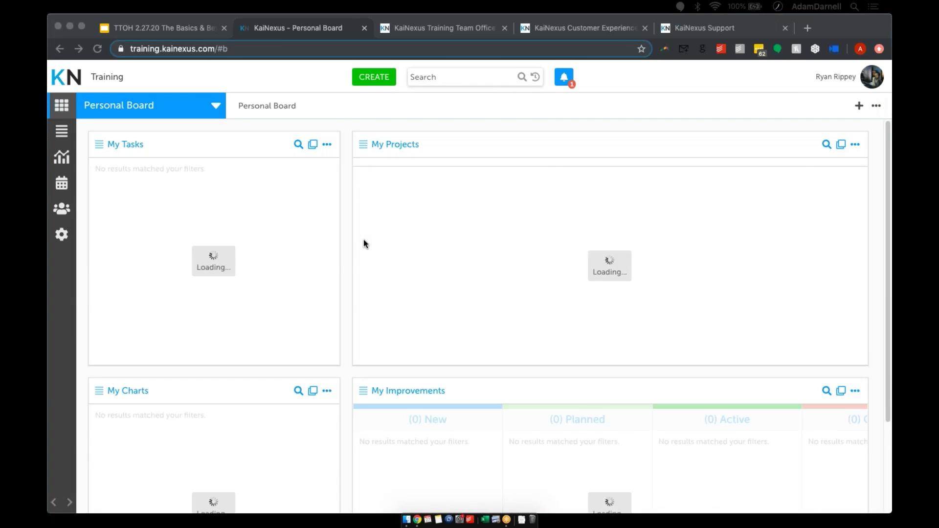
Reopen the completed Schedule Weekly Huddle Meetings improvement with due date 03/28/2020, leaving the reopening reason blank
{"action": "scroll", "coordinate": [352, 240], "scroll_direction": "down", "scroll_amount": 3}
{"action": "scroll", "coordinate": [416, 378], "scroll_direction": "right", "scroll_amount": 8}
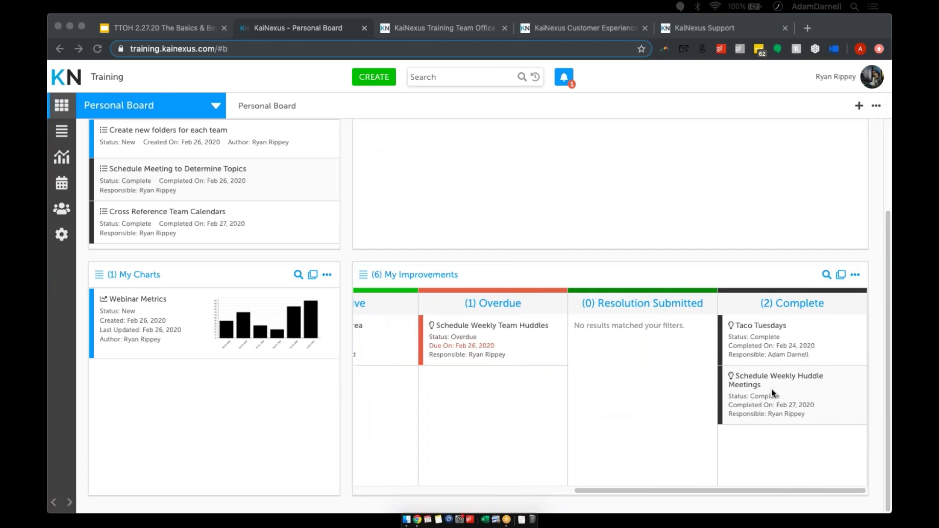
{"action": "left_click", "coordinate": [761, 385]}
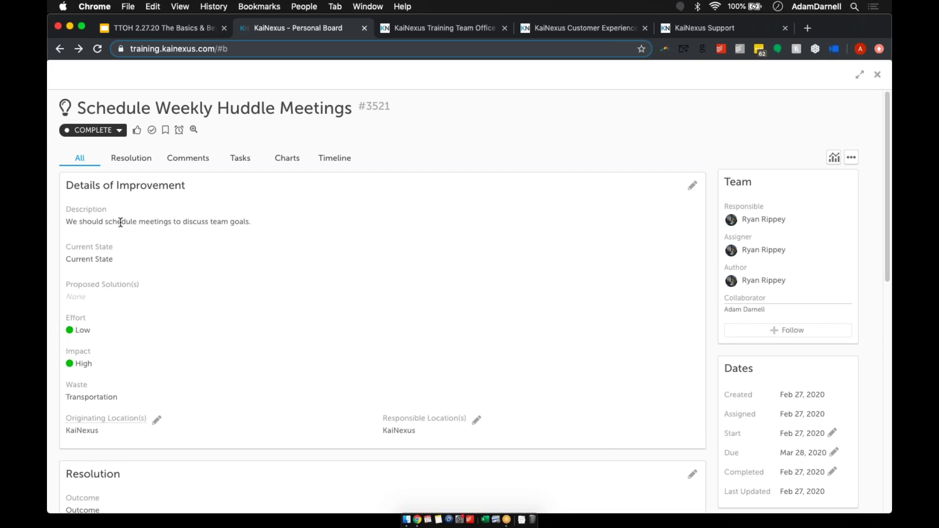
{"action": "left_click", "coordinate": [119, 132]}
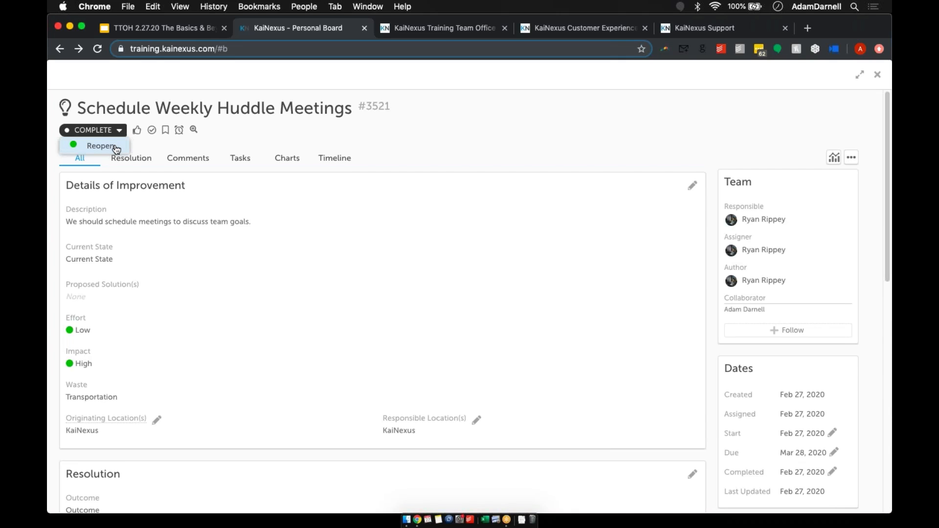
{"action": "left_click", "coordinate": [116, 146]}
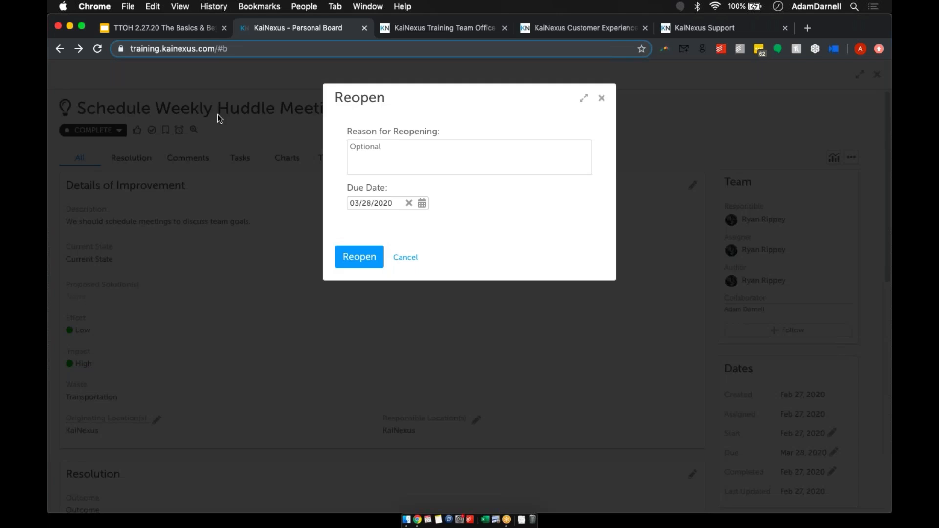
{"action": "left_click", "coordinate": [386, 146]}
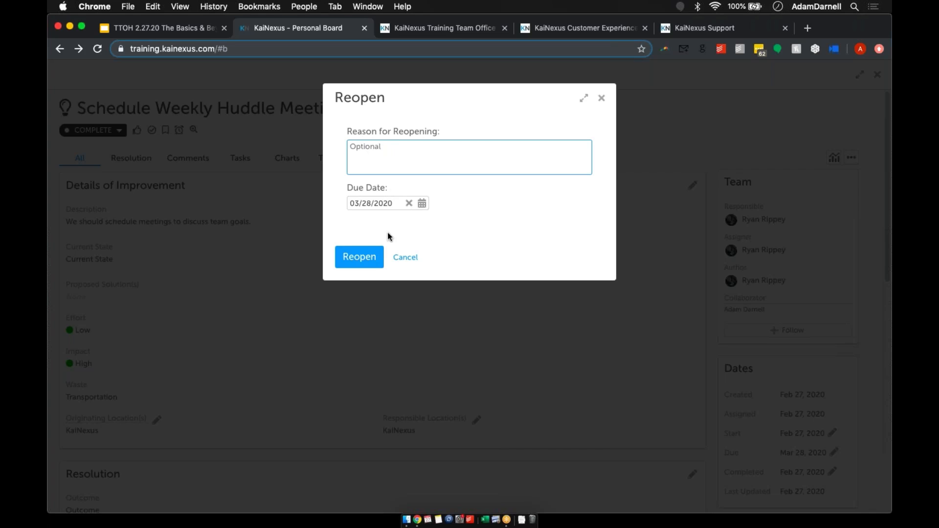
{"action": "left_click", "coordinate": [363, 258]}
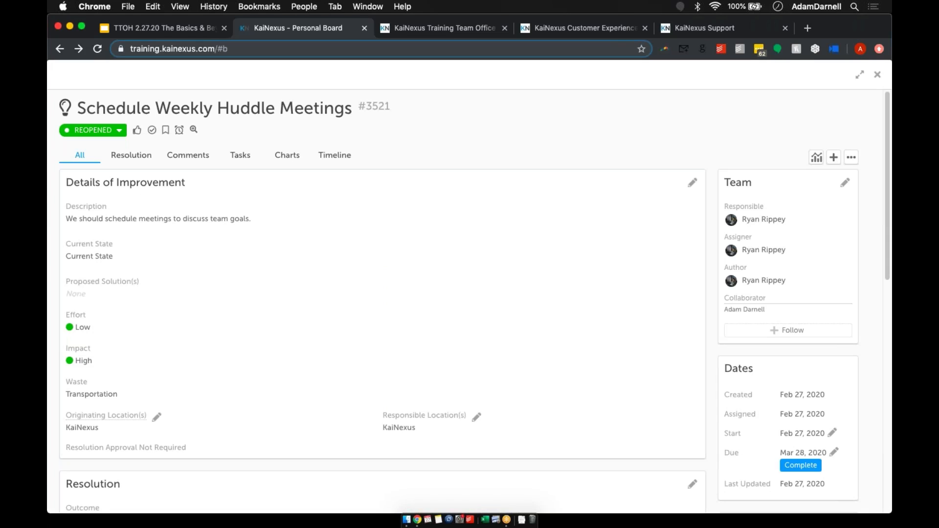
Review the editable details of the Schedule Weekly Huddle Meetings improvement, from title to parent, and close the form without saving
{"action": "left_click", "coordinate": [692, 182]}
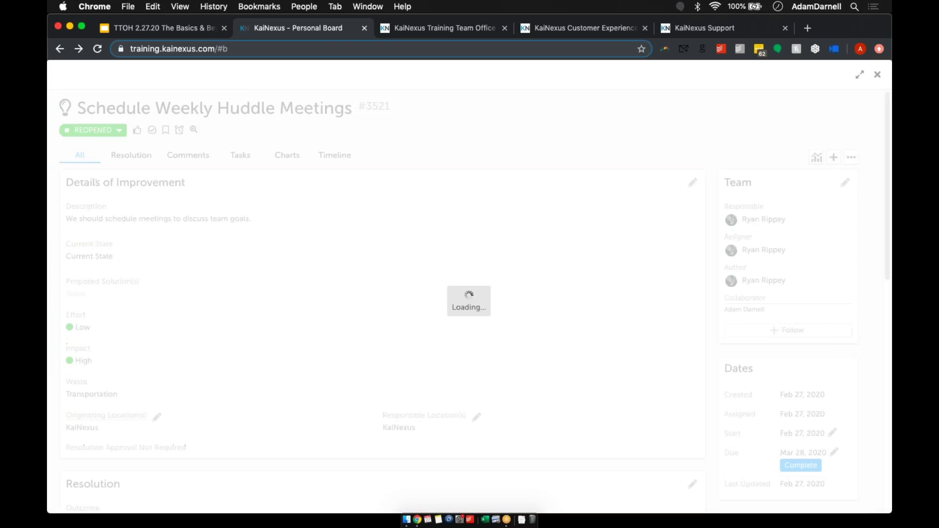
{"action": "scroll", "coordinate": [360, 214], "scroll_direction": "down", "scroll_amount": 5}
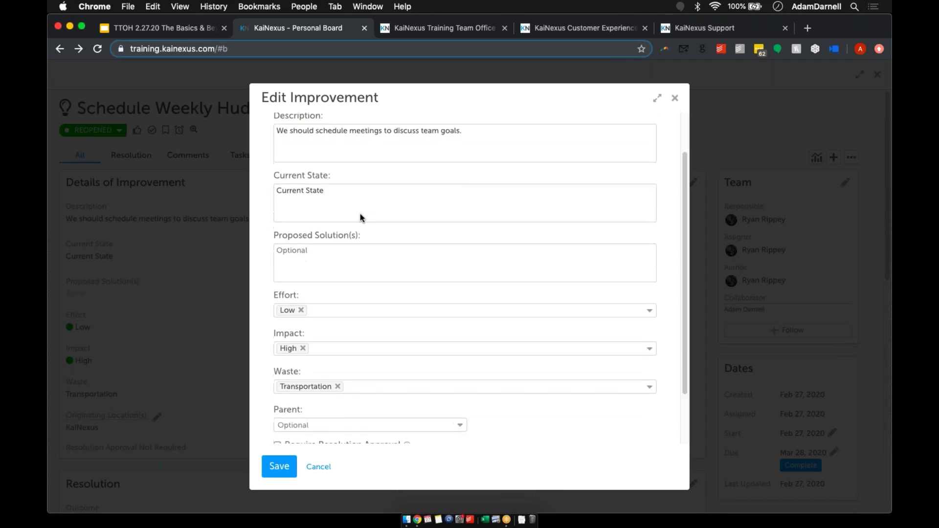
{"action": "scroll", "coordinate": [359, 215], "scroll_direction": "up", "scroll_amount": 5}
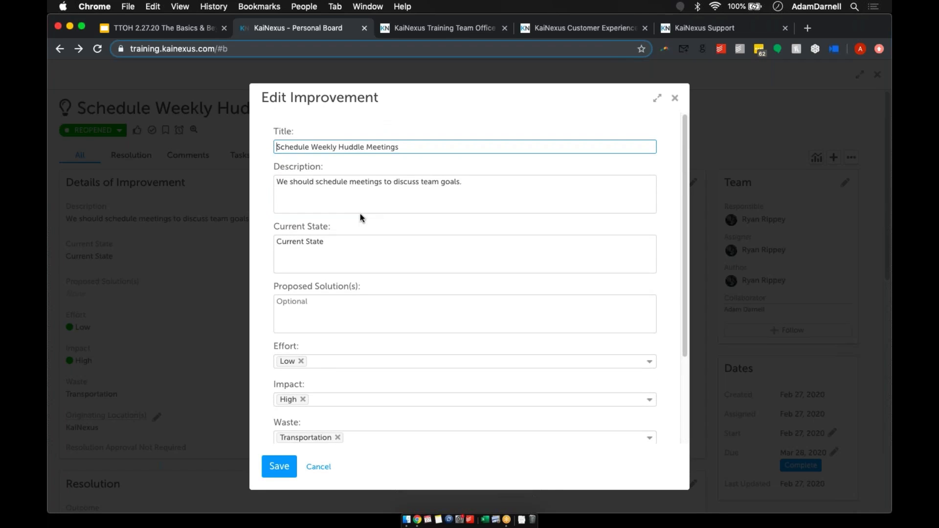
{"action": "left_click", "coordinate": [504, 142]}
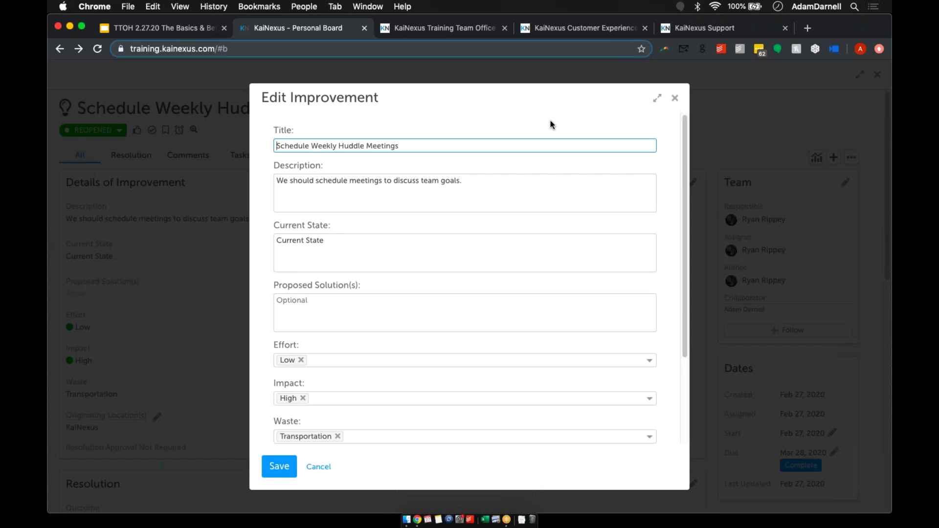
{"action": "left_click", "coordinate": [675, 99]}
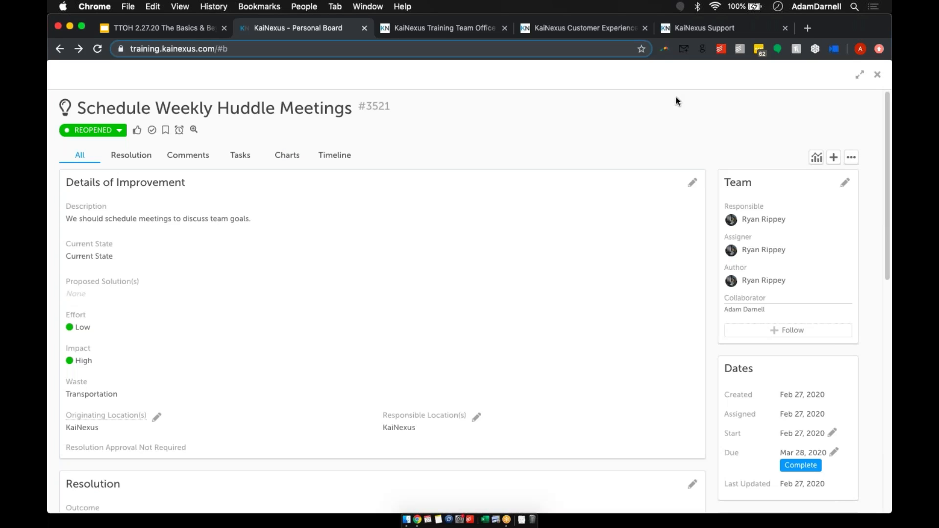
Return to the Personal Board and check the Active column of My Improvements for the reopened improvement
{"action": "left_click", "coordinate": [877, 75]}
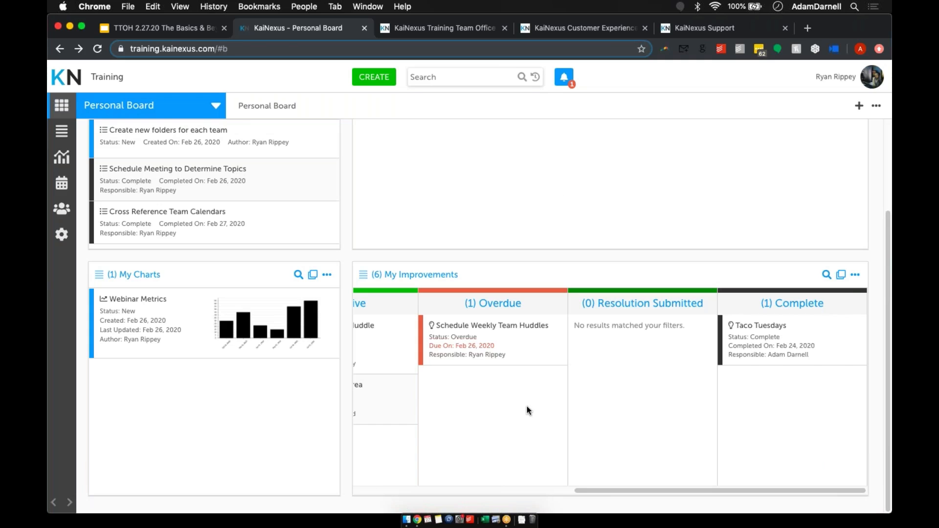
{"action": "scroll", "coordinate": [526, 405], "scroll_direction": "left", "scroll_amount": 4}
{"action": "scroll", "coordinate": [527, 406], "scroll_direction": "left", "scroll_amount": 4}
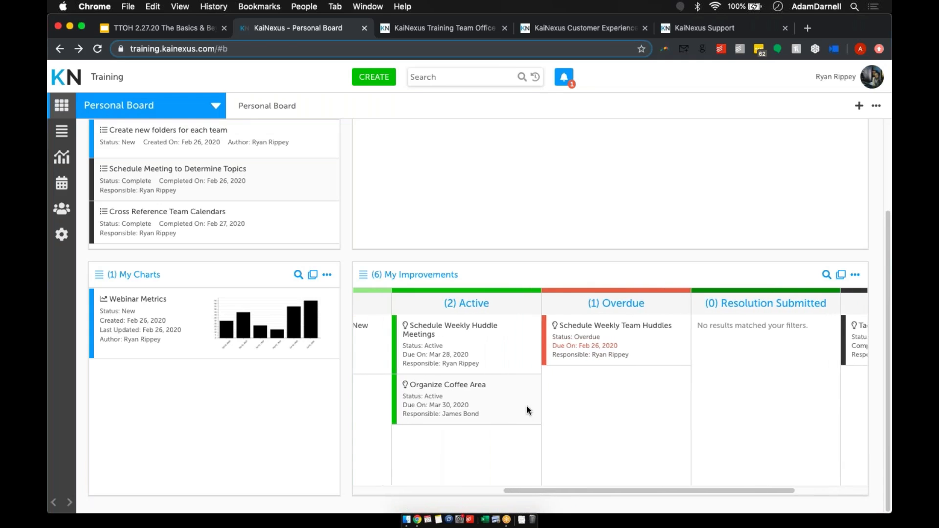
In the Organize Coffee Area improvement, post the reply "Looking good" to the comment asking about the timeline
{"action": "left_click", "coordinate": [487, 396]}
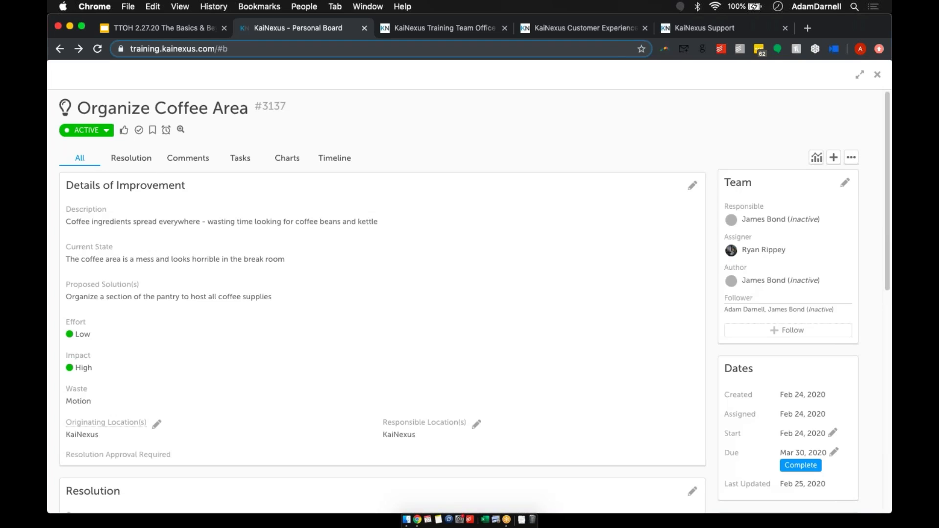
{"action": "scroll", "coordinate": [382, 301], "scroll_direction": "down", "scroll_amount": 5}
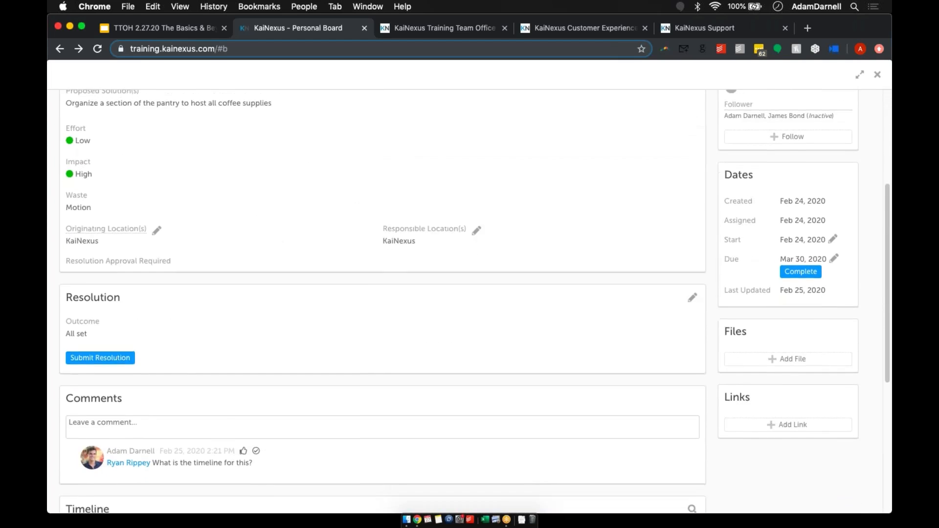
{"action": "scroll", "coordinate": [454, 364], "scroll_direction": "down", "scroll_amount": 1}
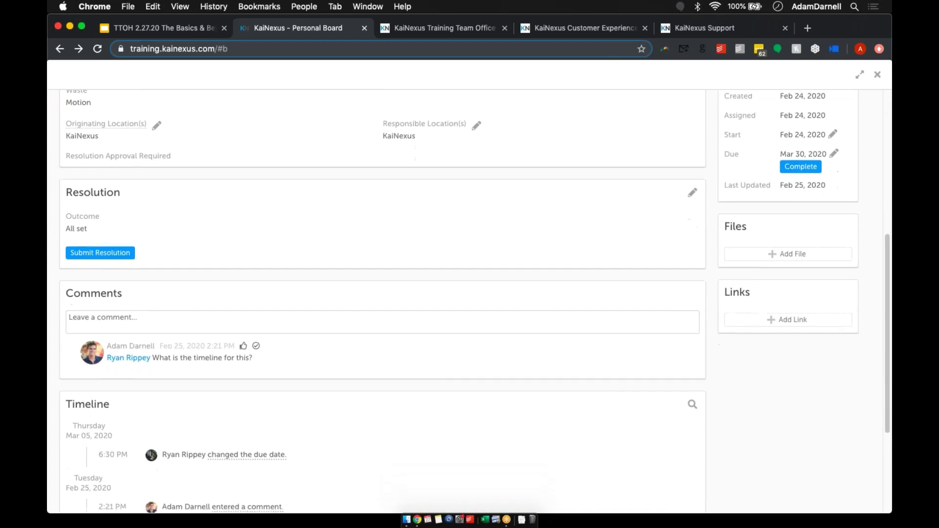
{"action": "mouse_move", "coordinate": [454, 365]}
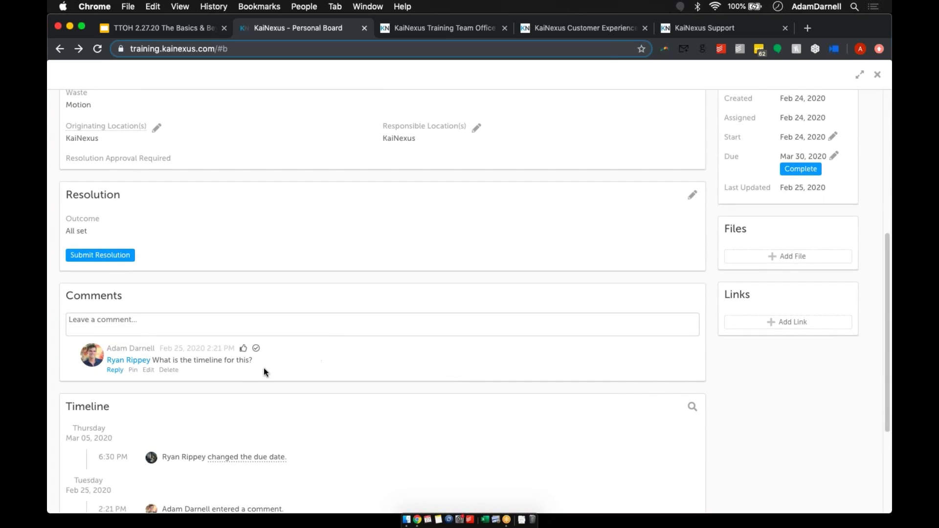
{"action": "scroll", "coordinate": [222, 354], "scroll_direction": "up", "scroll_amount": 5}
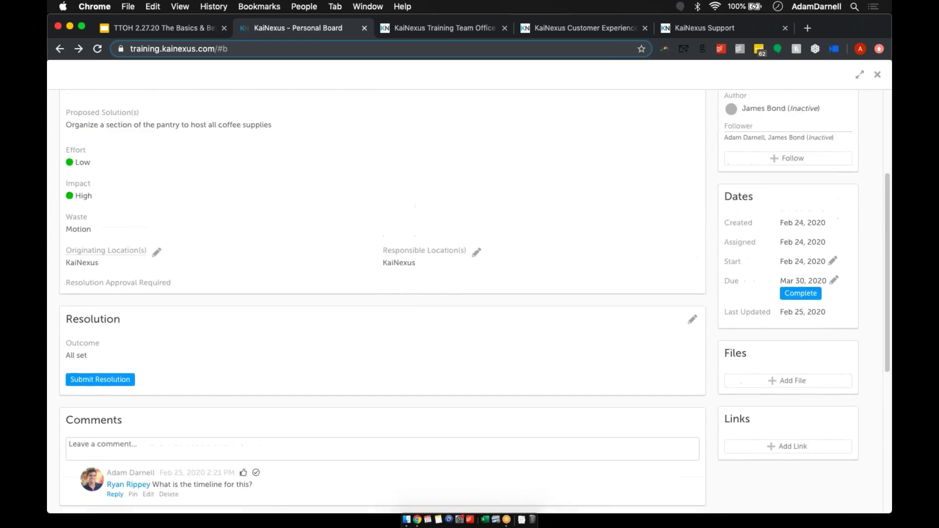
{"action": "scroll", "coordinate": [218, 341], "scroll_direction": "down", "scroll_amount": 6}
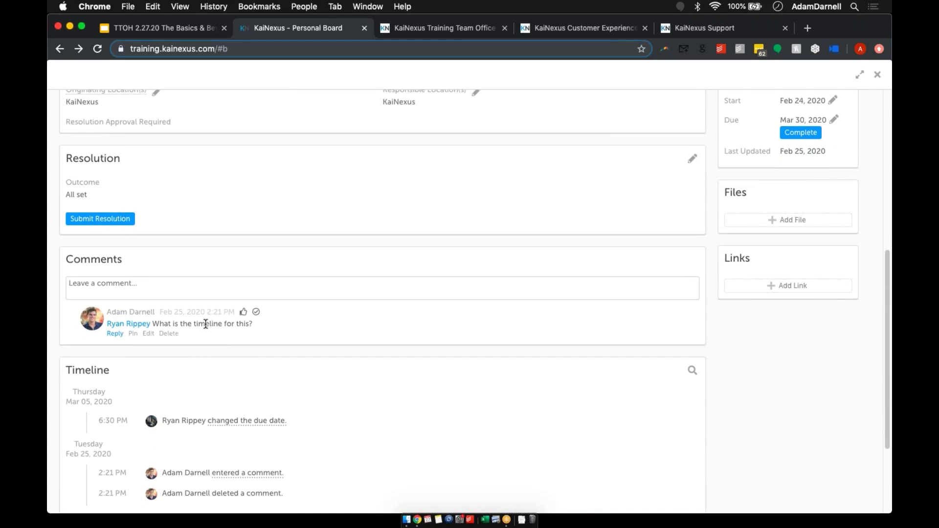
{"action": "left_click", "coordinate": [115, 334]}
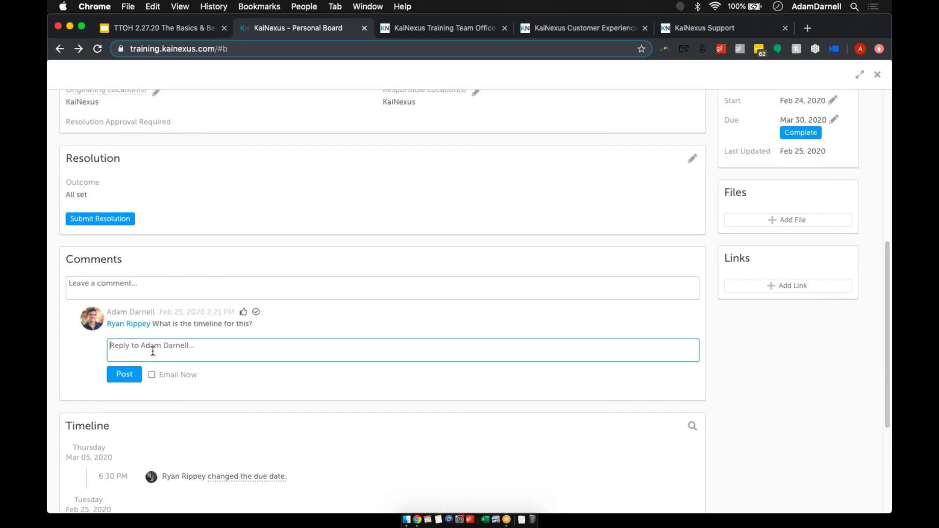
{"action": "type", "text": "Looking good"}
{"action": "left_click", "coordinate": [126, 374]}
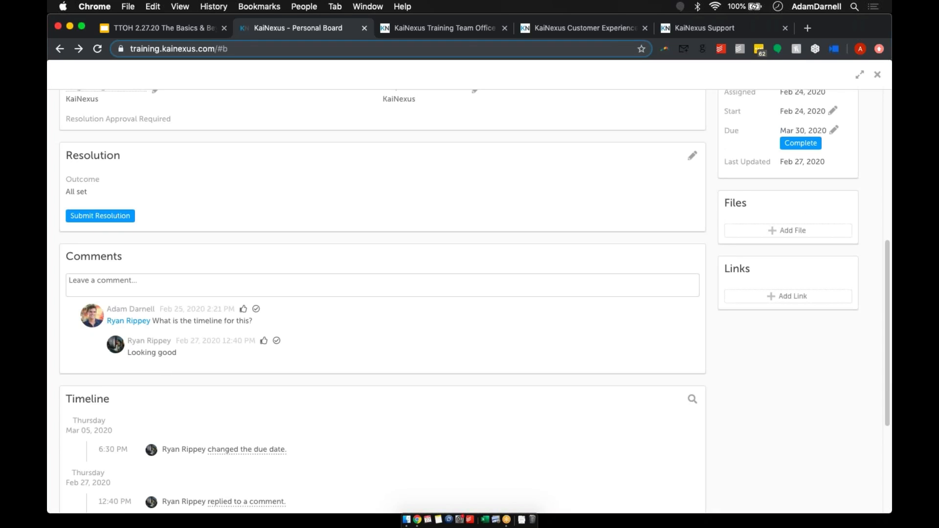
Look through the comment thread and Timeline of the Organize Coffee Area improvement and return to its details
{"action": "mouse_move", "coordinate": [184, 325]}
{"action": "scroll", "coordinate": [304, 330], "scroll_direction": "down", "scroll_amount": 3}
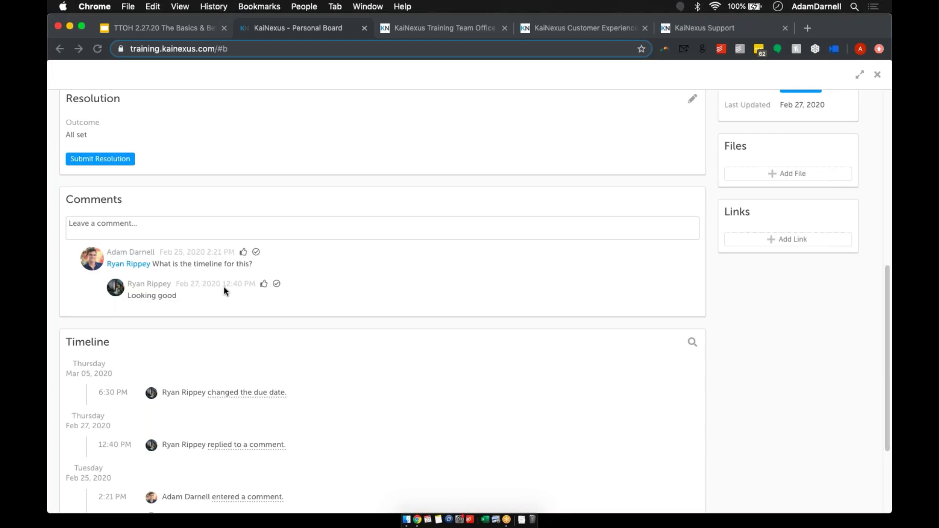
{"action": "scroll", "coordinate": [224, 286], "scroll_direction": "down", "scroll_amount": 3}
{"action": "scroll", "coordinate": [224, 286], "scroll_direction": "up", "scroll_amount": 15}
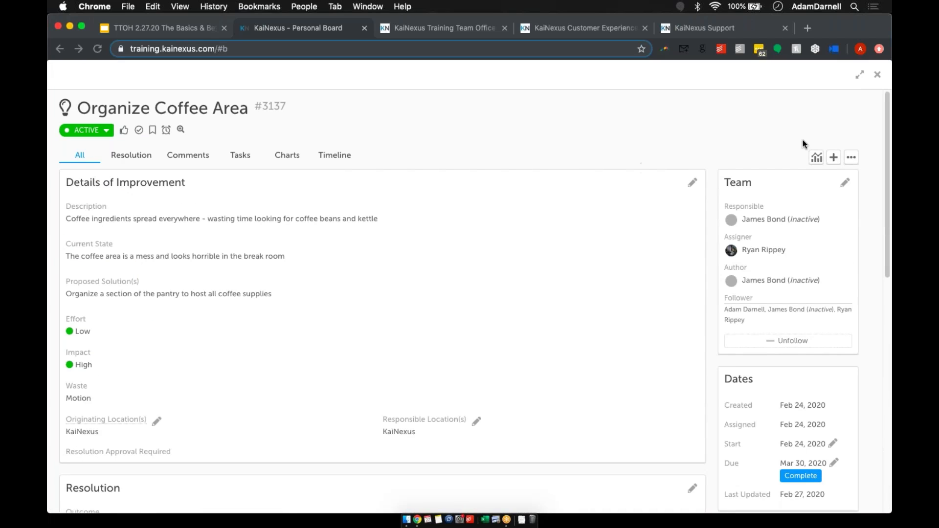
Open a new task form under the Organize Coffee Area improvement, review its % Complete choices, and close it without creating the task
{"action": "left_click", "coordinate": [833, 157]}
{"action": "left_click", "coordinate": [809, 171]}
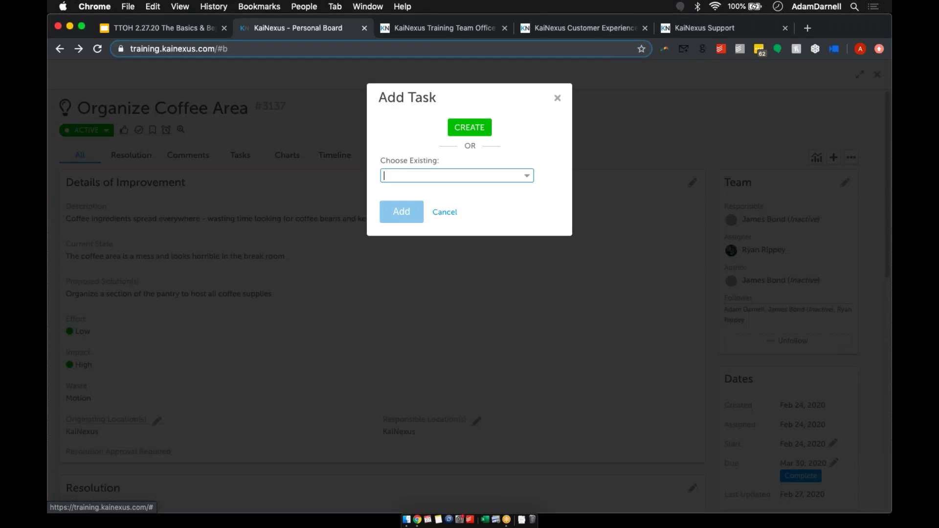
{"action": "left_click", "coordinate": [484, 128]}
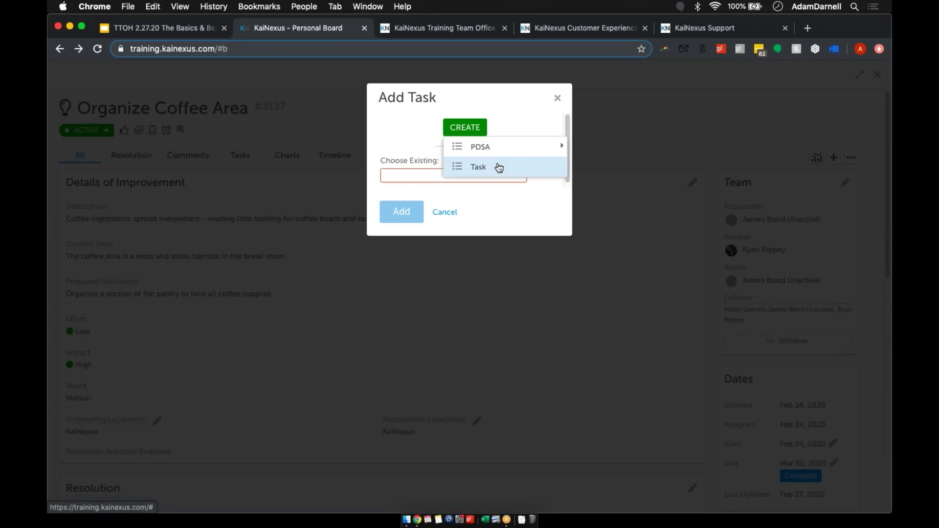
{"action": "left_click", "coordinate": [498, 167]}
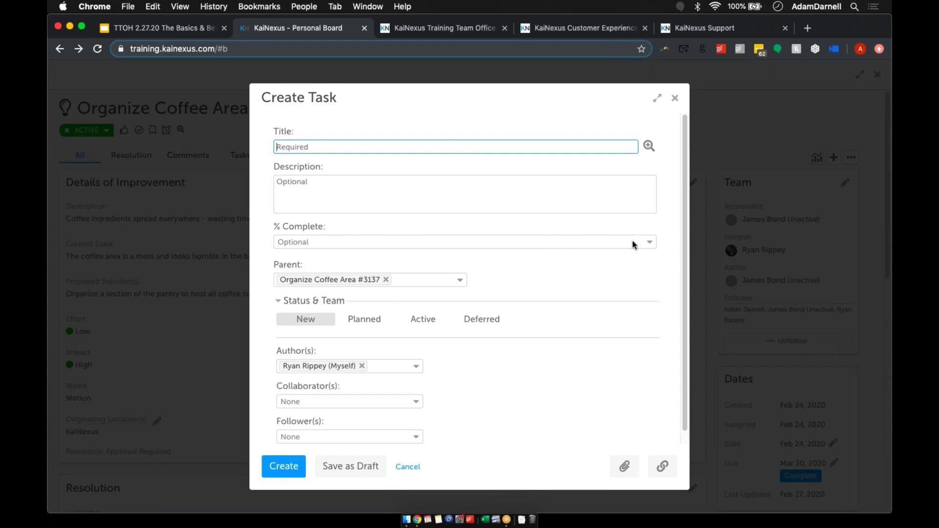
{"action": "left_click", "coordinate": [647, 243]}
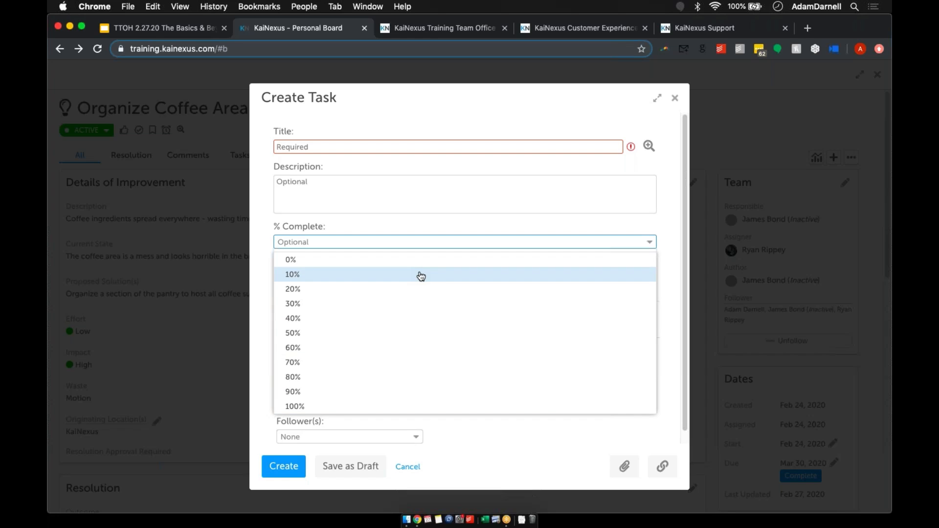
{"action": "left_click", "coordinate": [409, 228]}
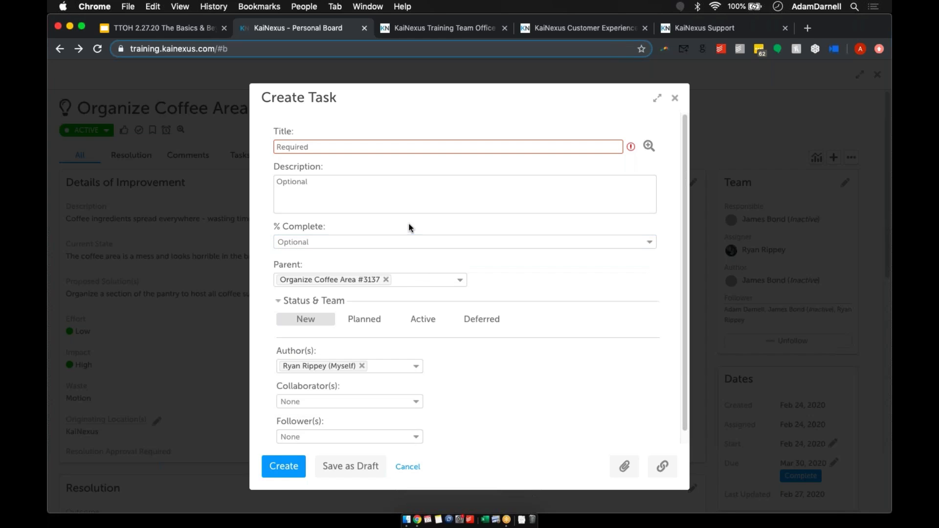
{"action": "left_click", "coordinate": [675, 100]}
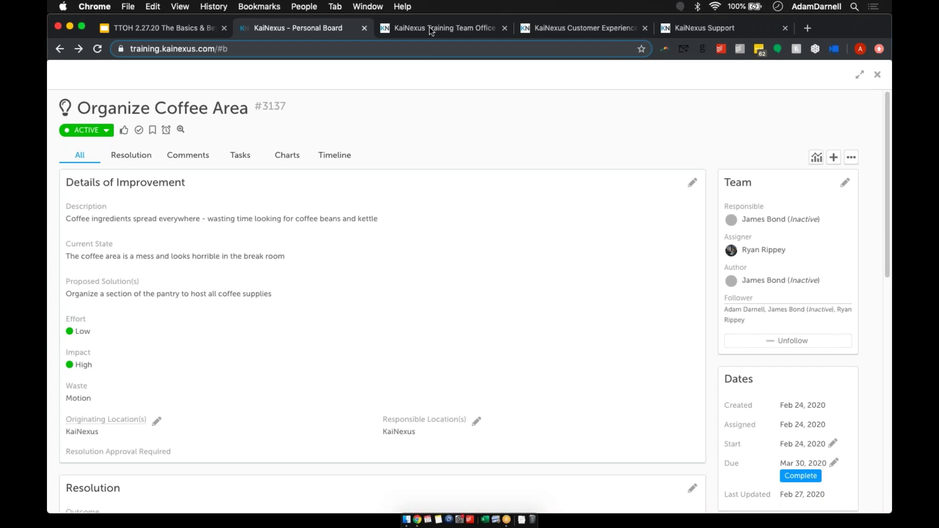
Look through the KaiNexus Training Team Office Hours page, from the upcoming sessions to the 2019 series and older recordings
{"action": "left_click", "coordinate": [431, 31]}
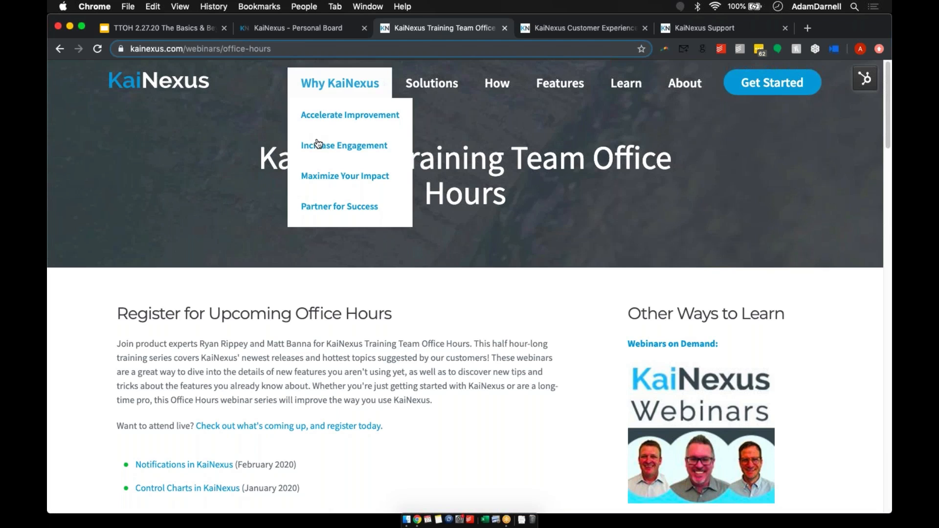
{"action": "scroll", "coordinate": [314, 147], "scroll_direction": "down", "scroll_amount": 1}
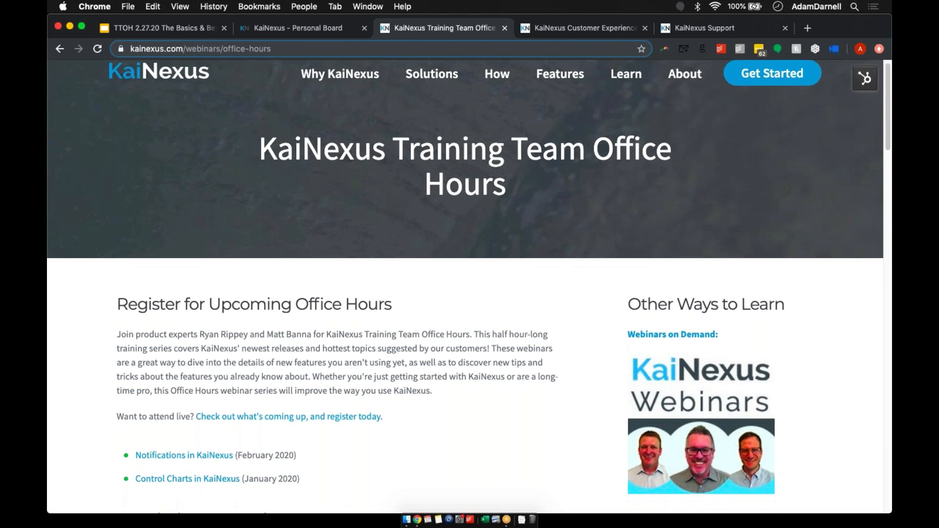
{"action": "scroll", "coordinate": [464, 293], "scroll_direction": "down", "scroll_amount": 3}
{"action": "scroll", "coordinate": [464, 303], "scroll_direction": "down", "scroll_amount": 15}
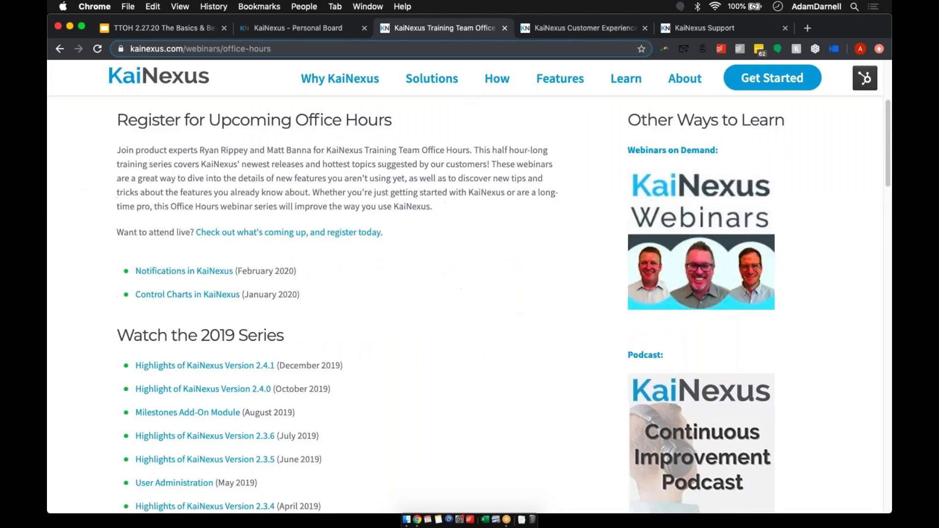
{"action": "scroll", "coordinate": [465, 303], "scroll_direction": "down", "scroll_amount": 8}
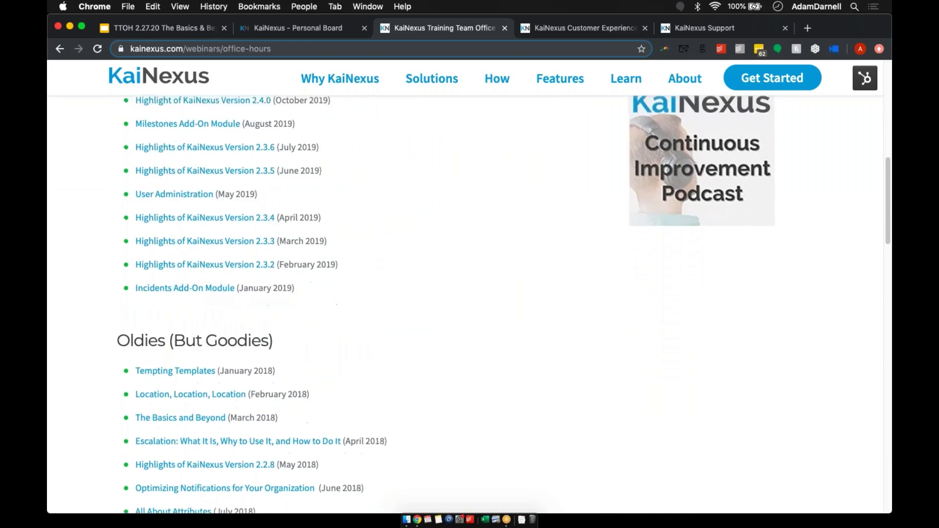
{"action": "scroll", "coordinate": [464, 303], "scroll_direction": "up", "scroll_amount": 3}
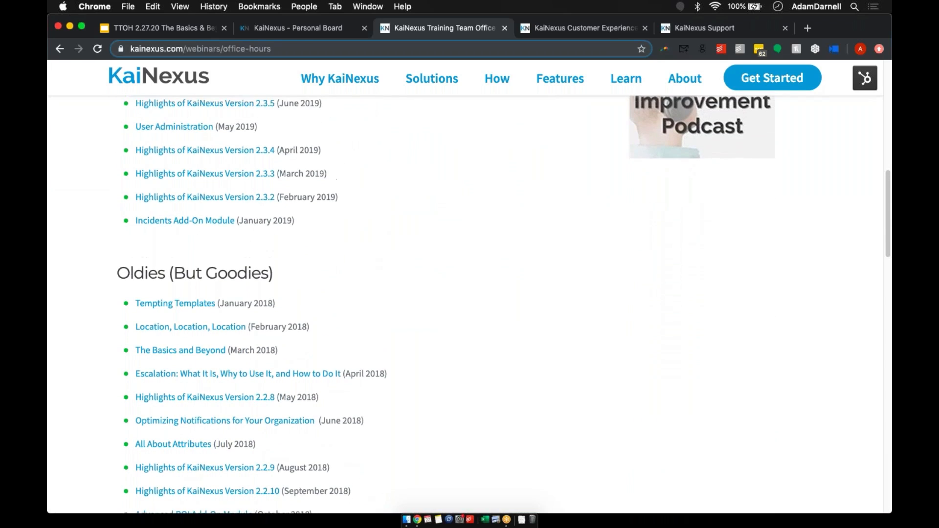
{"action": "scroll", "coordinate": [464, 303], "scroll_direction": "up", "scroll_amount": 12}
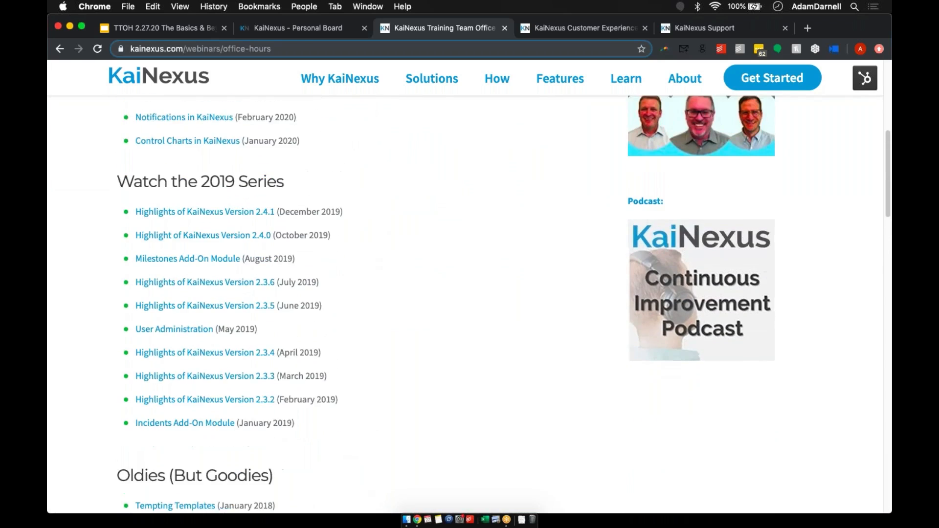
{"action": "scroll", "coordinate": [464, 303], "scroll_direction": "up", "scroll_amount": 8}
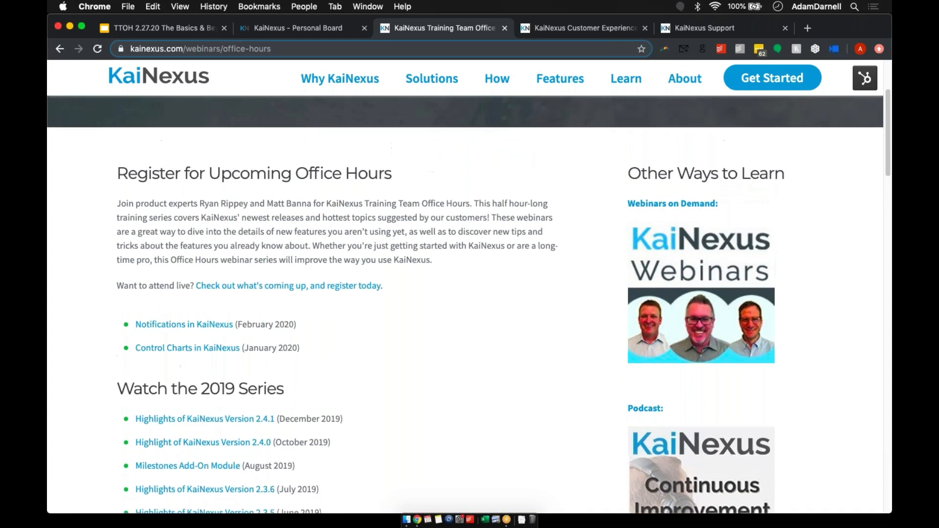
{"action": "scroll", "coordinate": [465, 303], "scroll_direction": "up", "scroll_amount": 4}
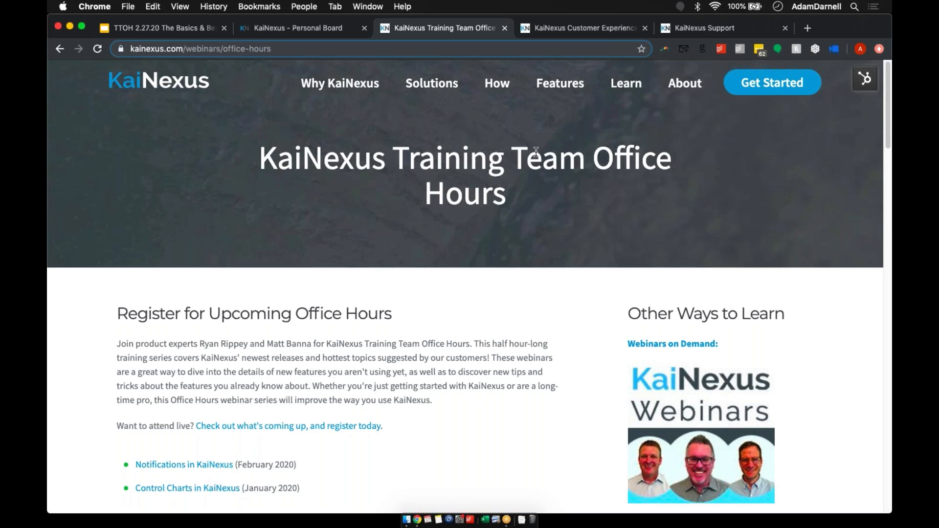
View the KaiNexus Customer Experience page and the KaiNexus Support home page
{"action": "left_click", "coordinate": [547, 30]}
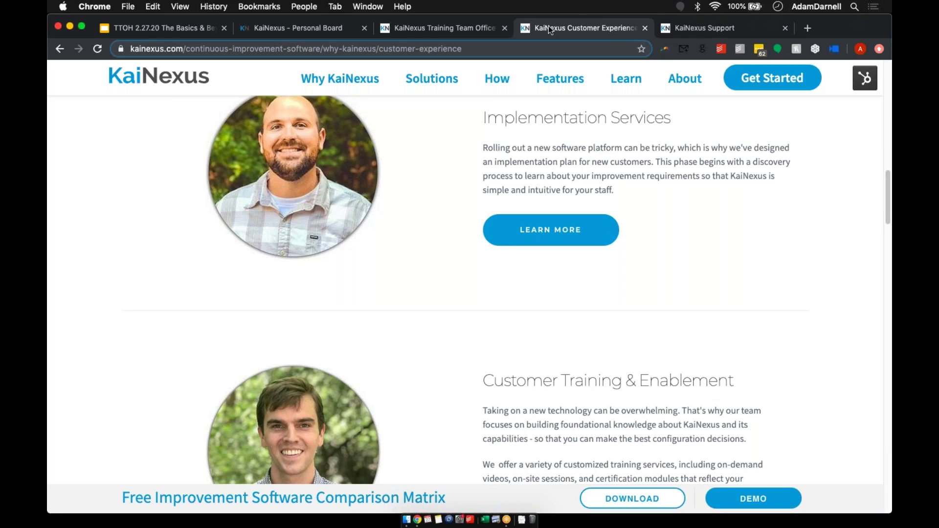
{"action": "left_click", "coordinate": [690, 27]}
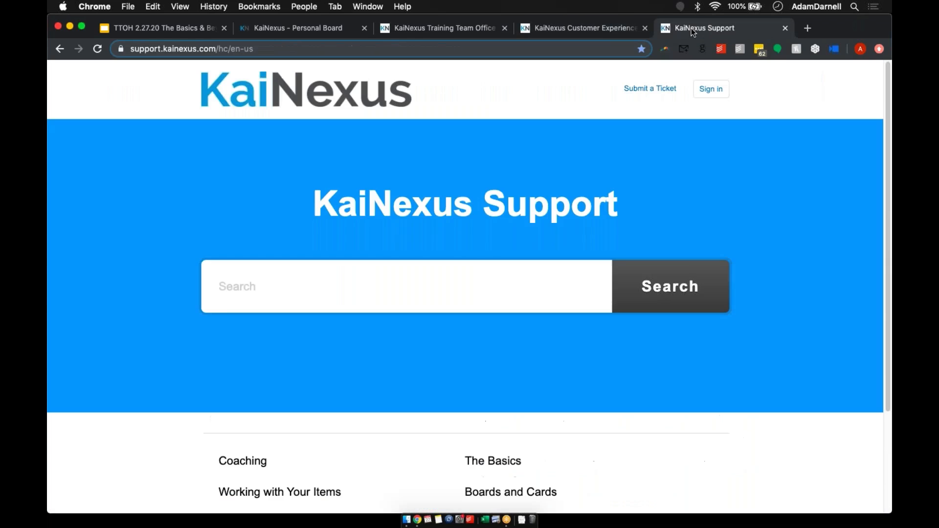